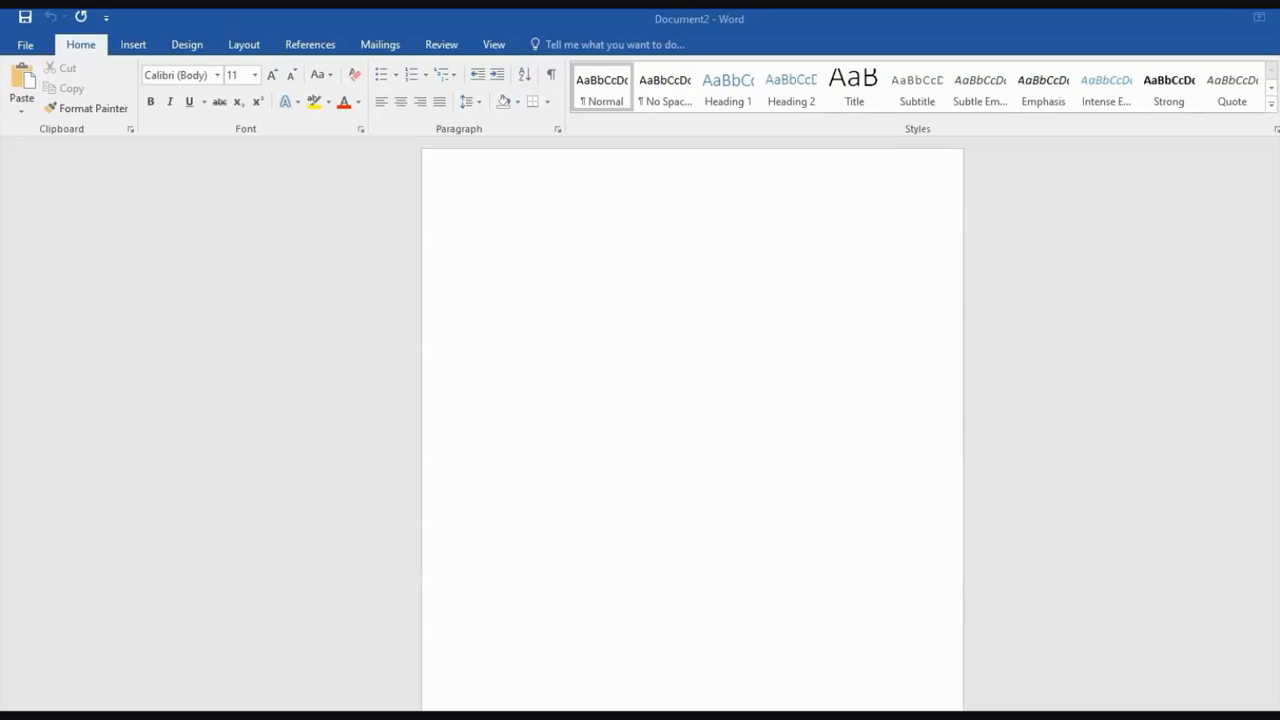
pyautogui.click(217, 75)
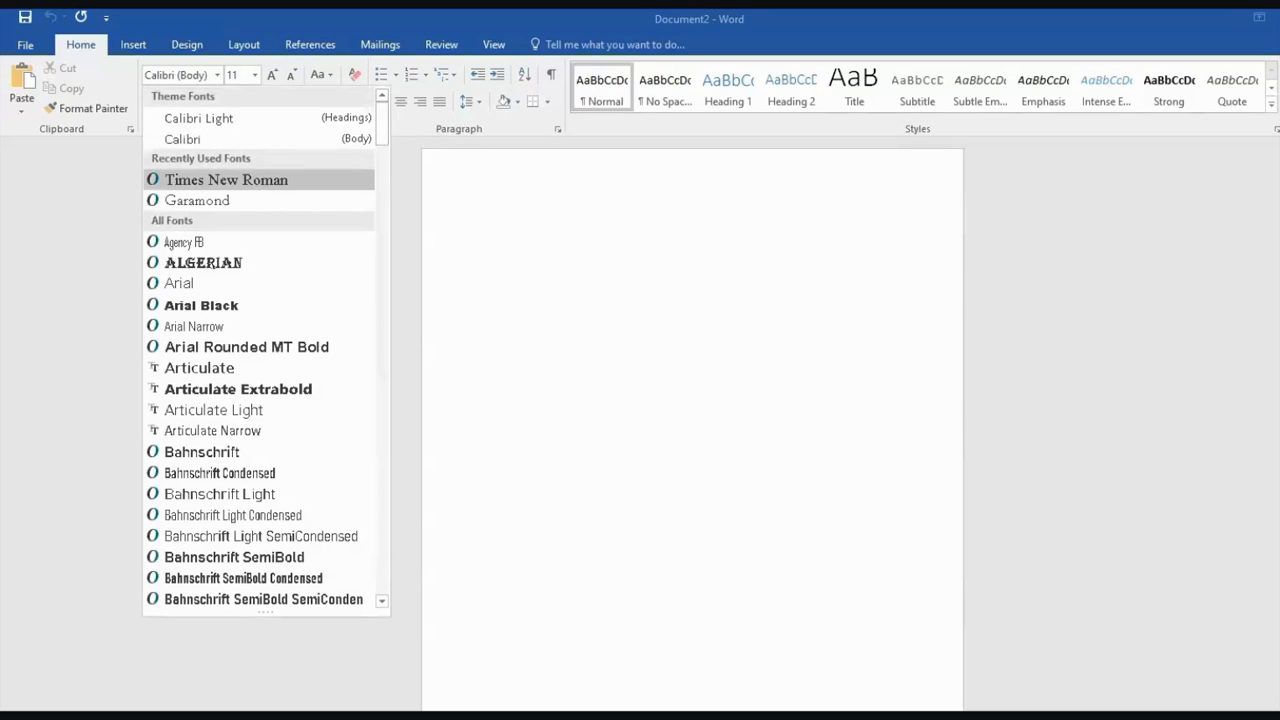
pyautogui.press('Escape')
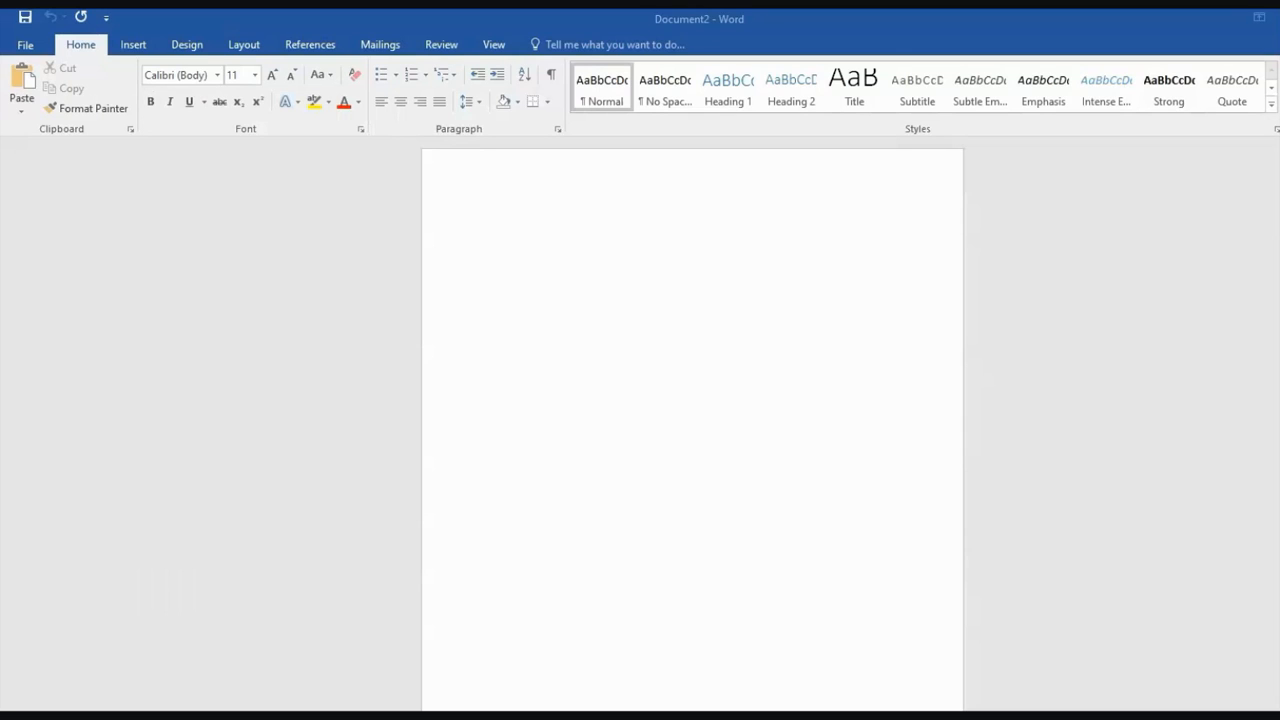
pyautogui.click(255, 75)
pyautogui.press('Escape')
# Search the available commands for "default" to find the one that sets defaults.
pyautogui.click(614, 45)
pyautogui.write('default')
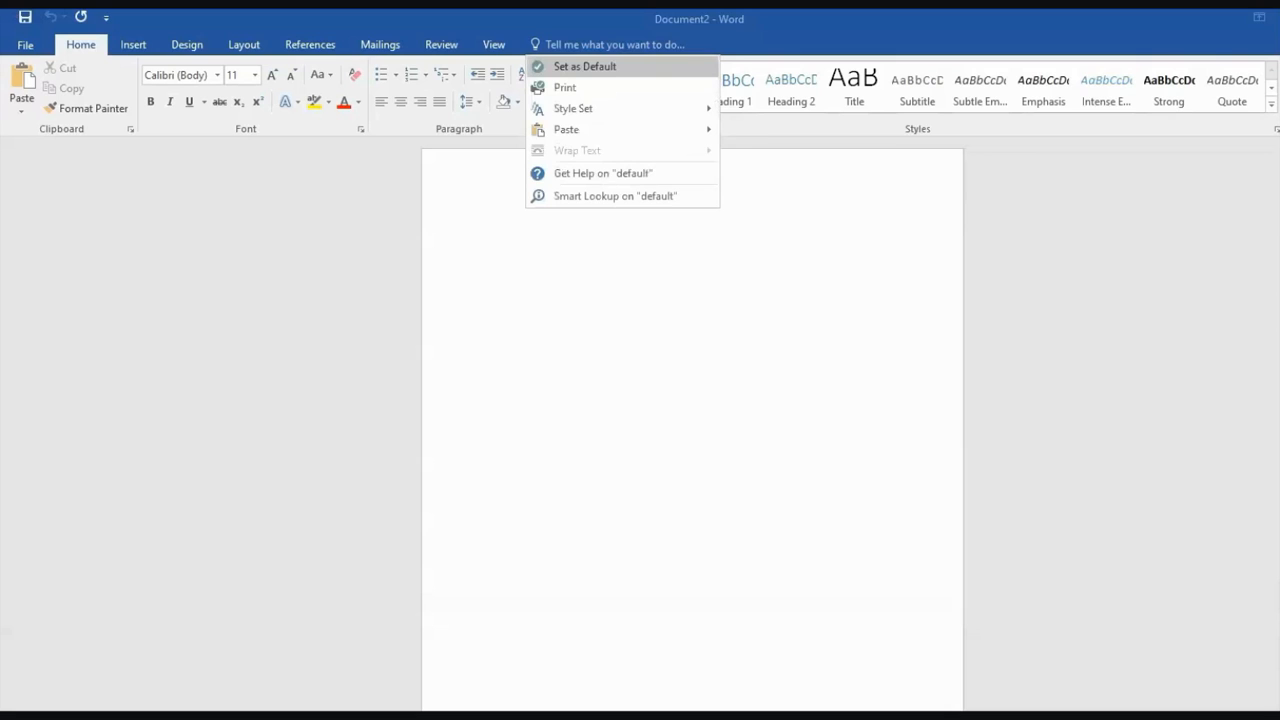
pyautogui.click(237, 403)
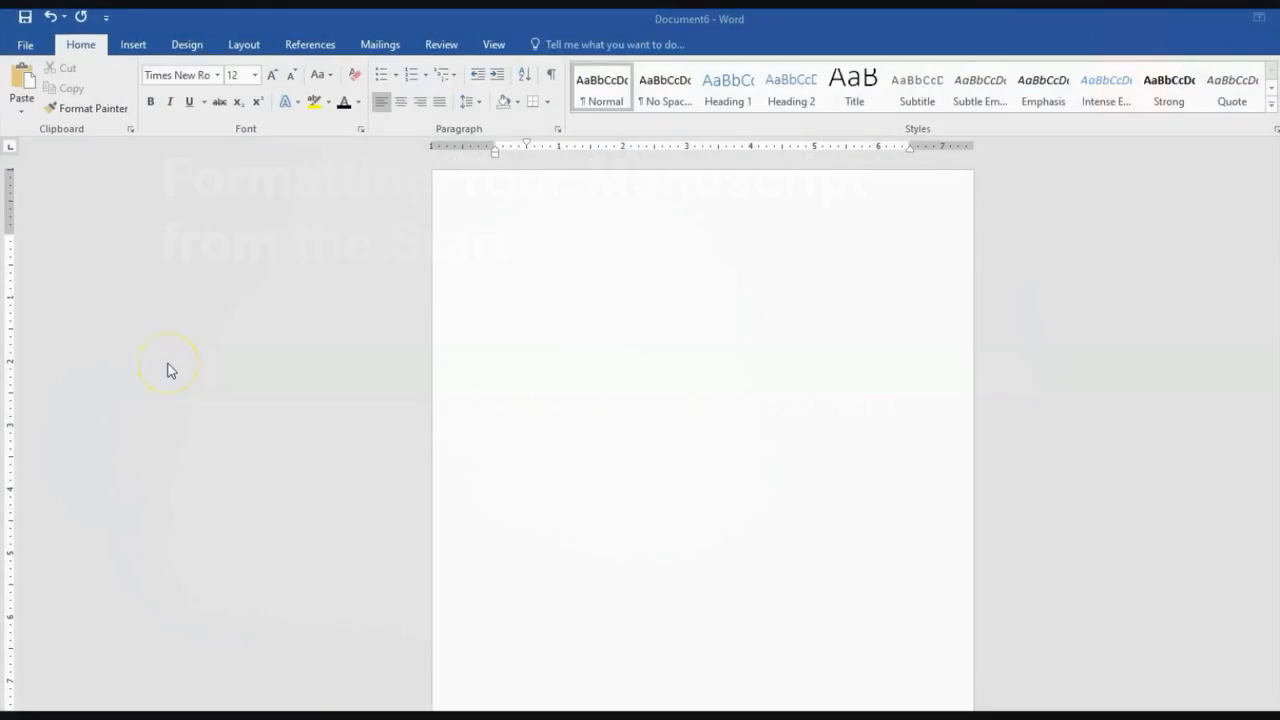
# Write "Chapter 1", a paragraph starting "This is the first sentence of the first chapter." and another reading "Here is a second paragraph.".
pyautogui.click(582, 268)
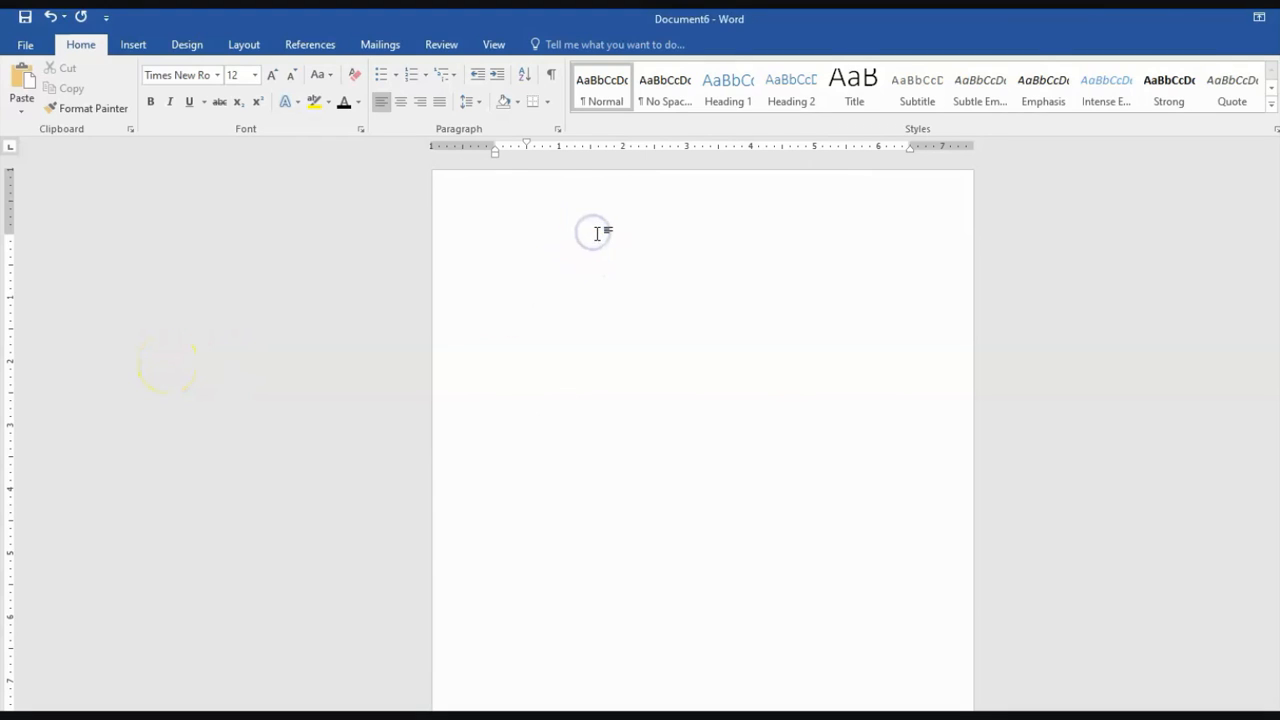
pyautogui.click(606, 232)
pyautogui.write('Chap')
pyautogui.press('BackSpace')
pyautogui.write('pter 1')
pyautogui.press('Return')
pyautogui.write('This is the')
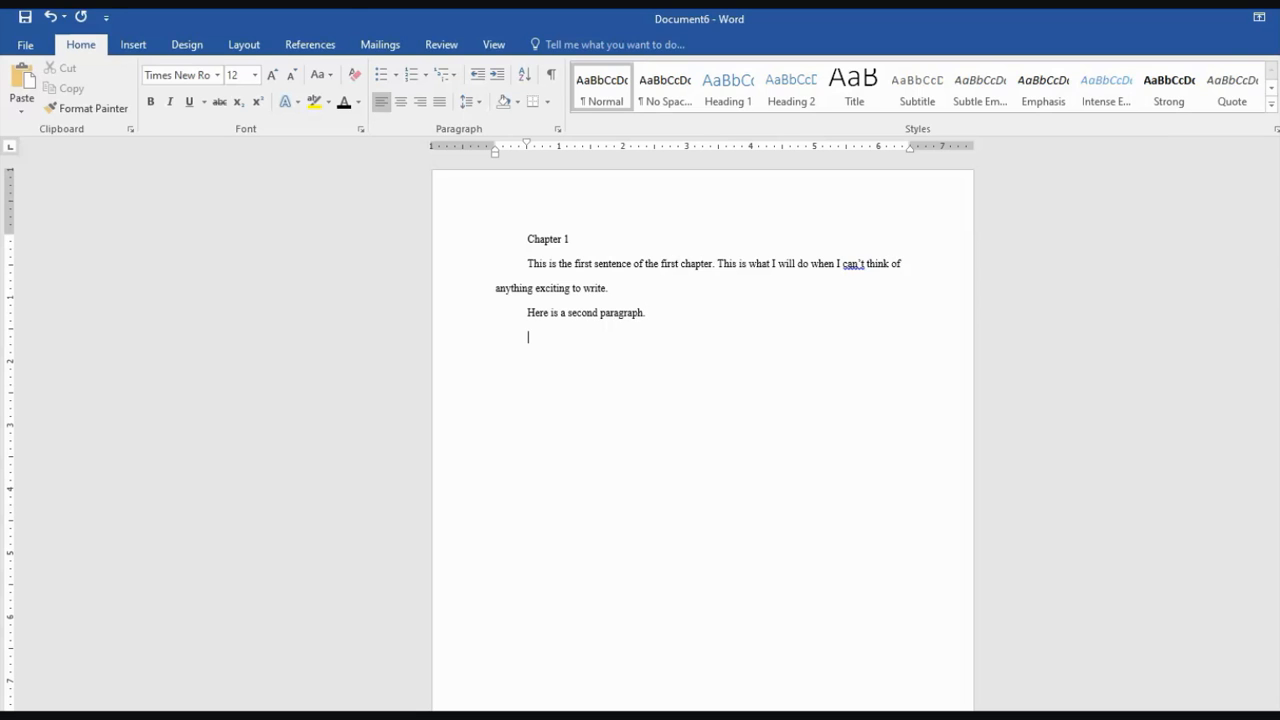
# Insert a page break after the second paragraph of Chapter 1.
pyautogui.click(133, 45)
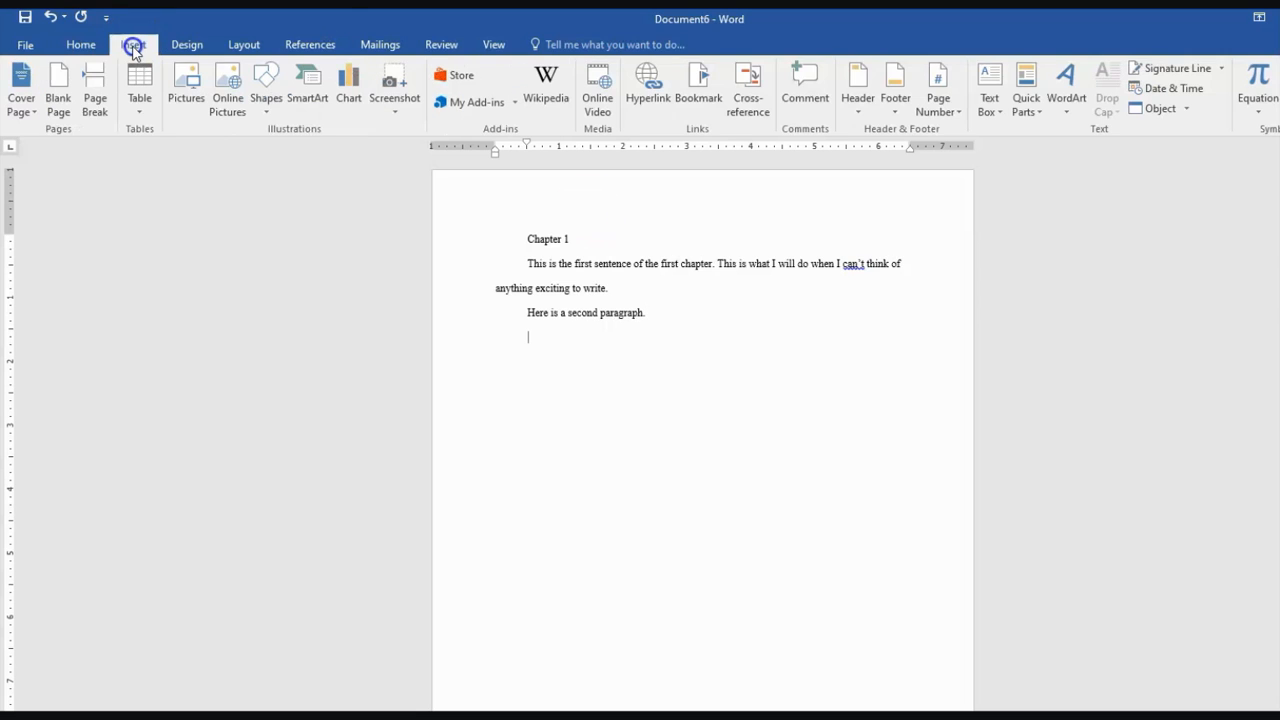
pyautogui.click(97, 93)
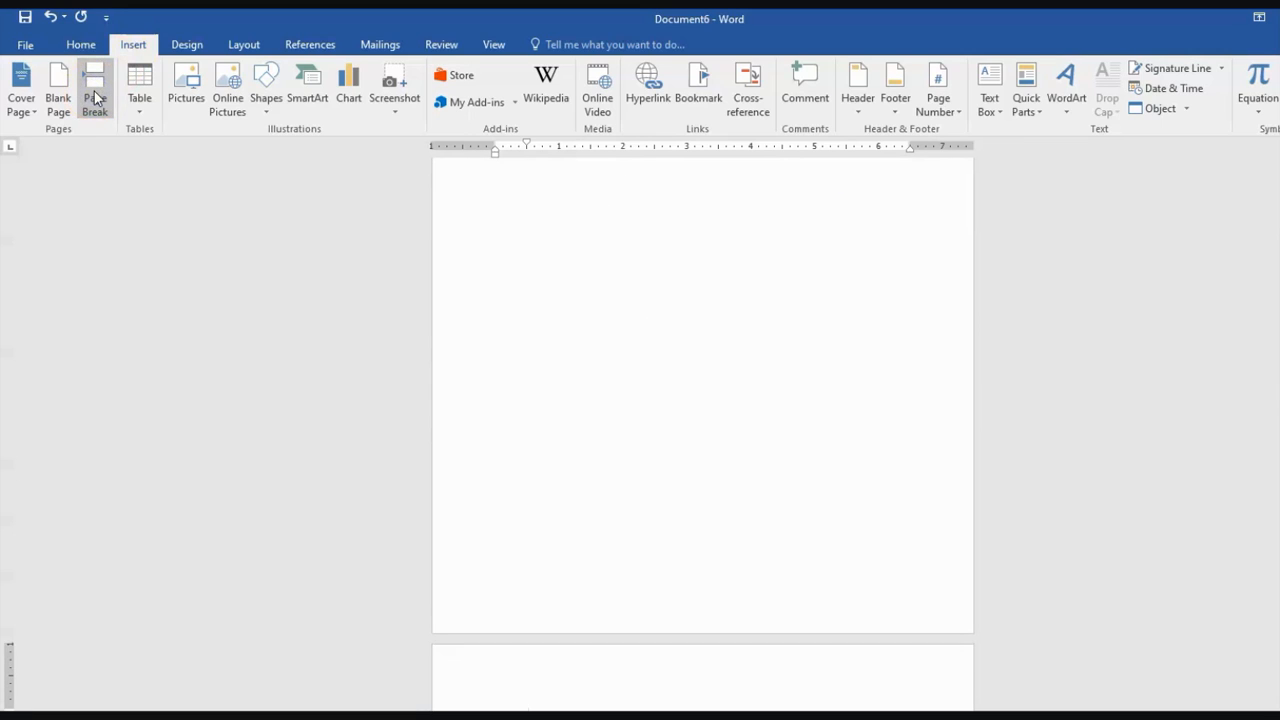
pyautogui.click(604, 246)
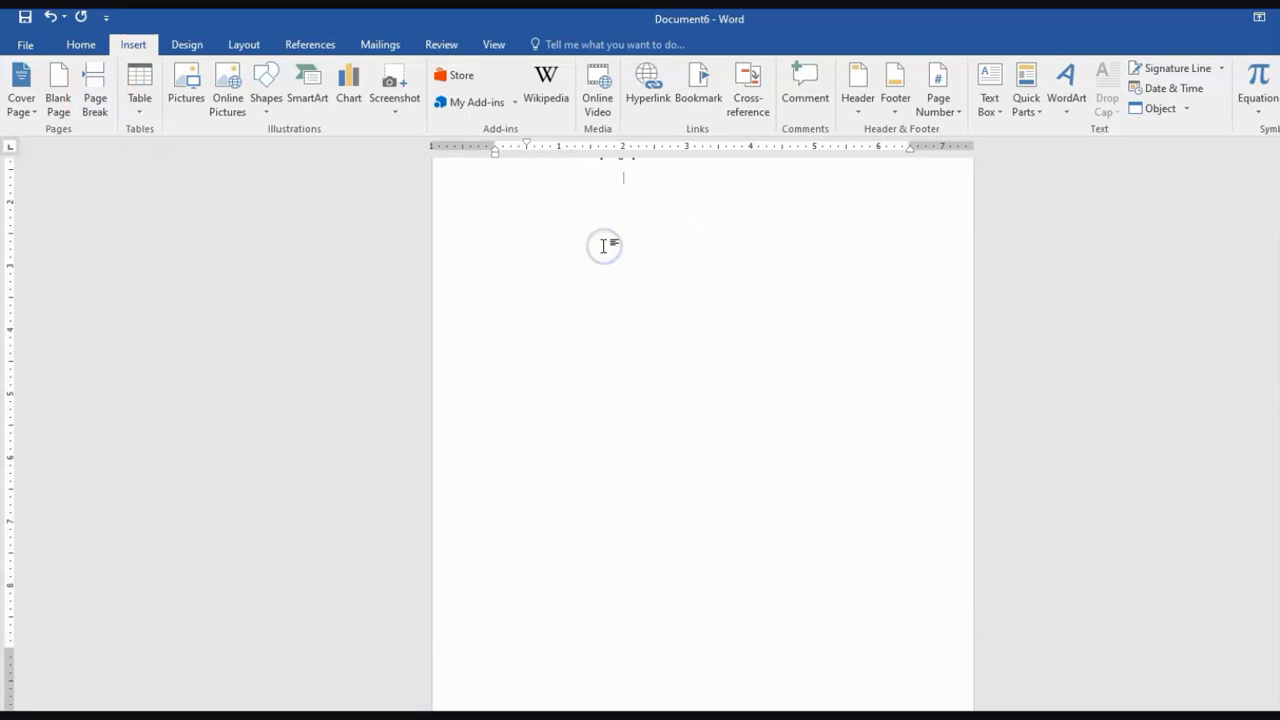
pyautogui.scroll(-3, 606, 430)
pyautogui.scroll(2, 612, 428)
pyautogui.scroll(-4, 612, 428)
# Write "Chapter 2" at the start of the new page, followed by a paragraph reading "Here is my second chapter".
pyautogui.click(511, 389)
pyautogui.write('c')
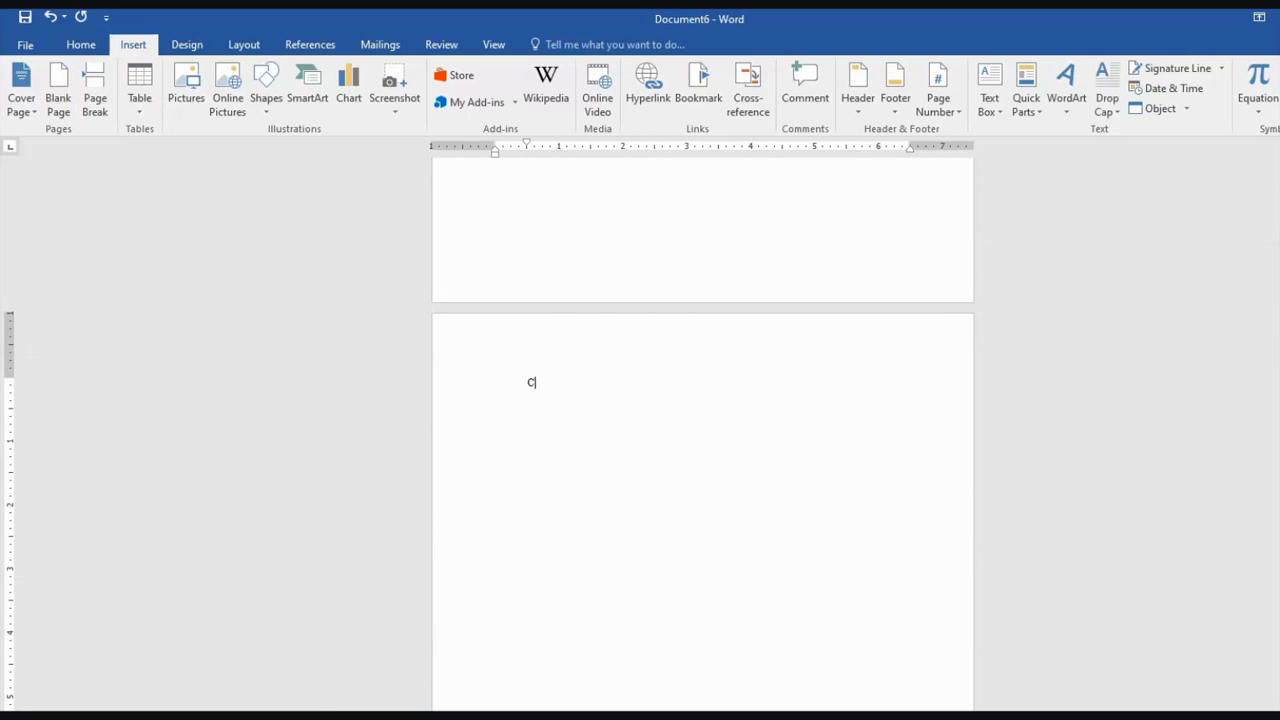
pyautogui.write('hapter 2')
pyautogui.press('Return')
pyautogui.write('Here is my second chapter')
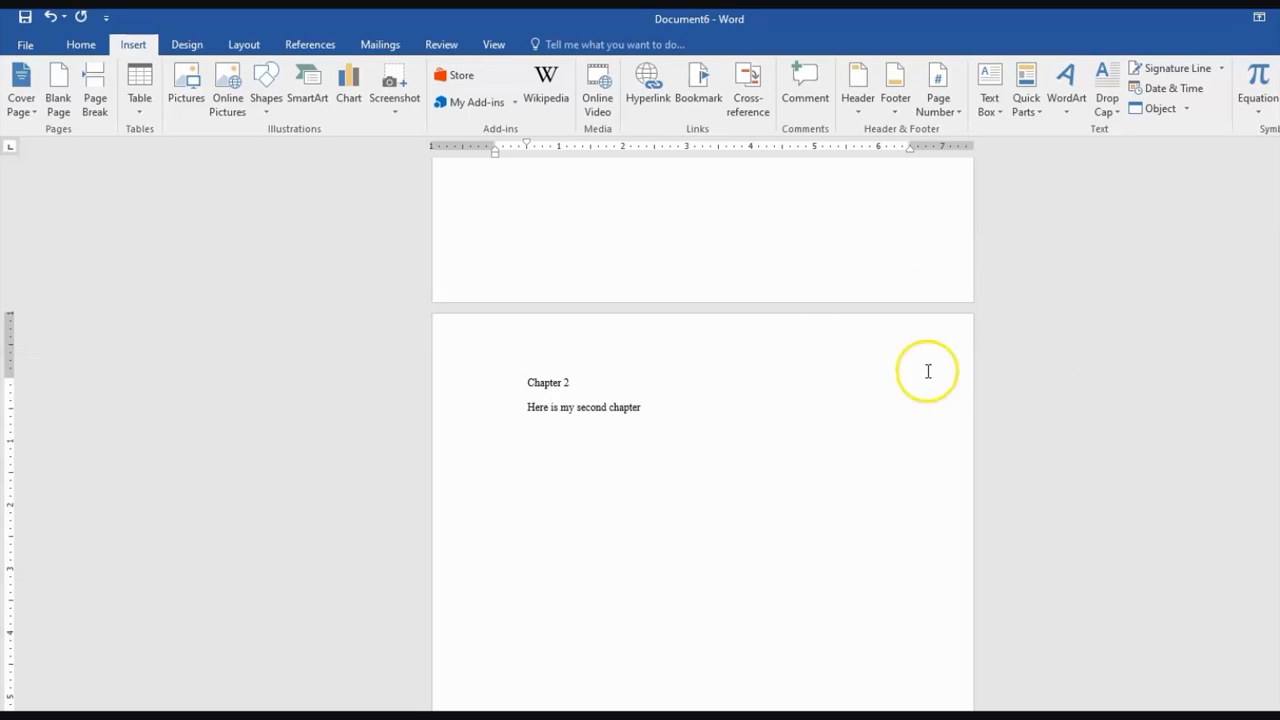
# Format the "Chapter 1" line with the Heading 1 style, Times New Roman font and bold.
pyautogui.scroll(10, 1272, 196)
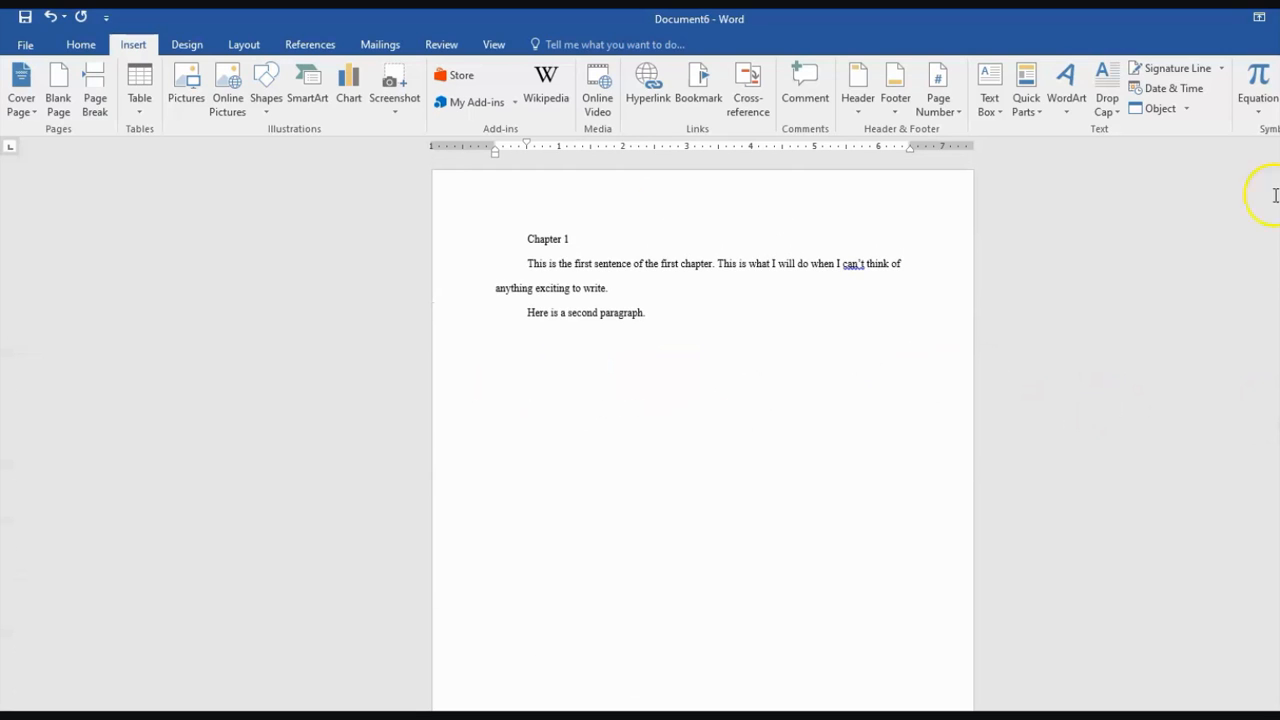
pyautogui.doubleClick(549, 240)
pyautogui.tripleClick(549, 240)
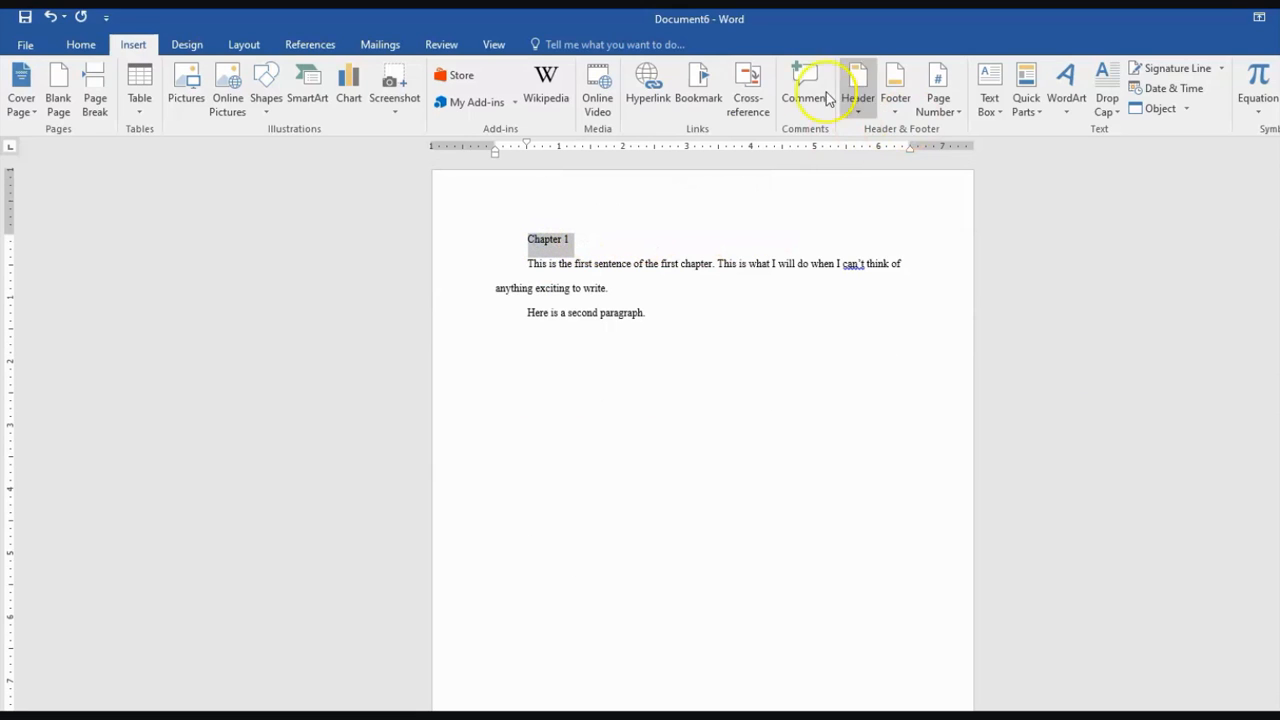
pyautogui.click(81, 46)
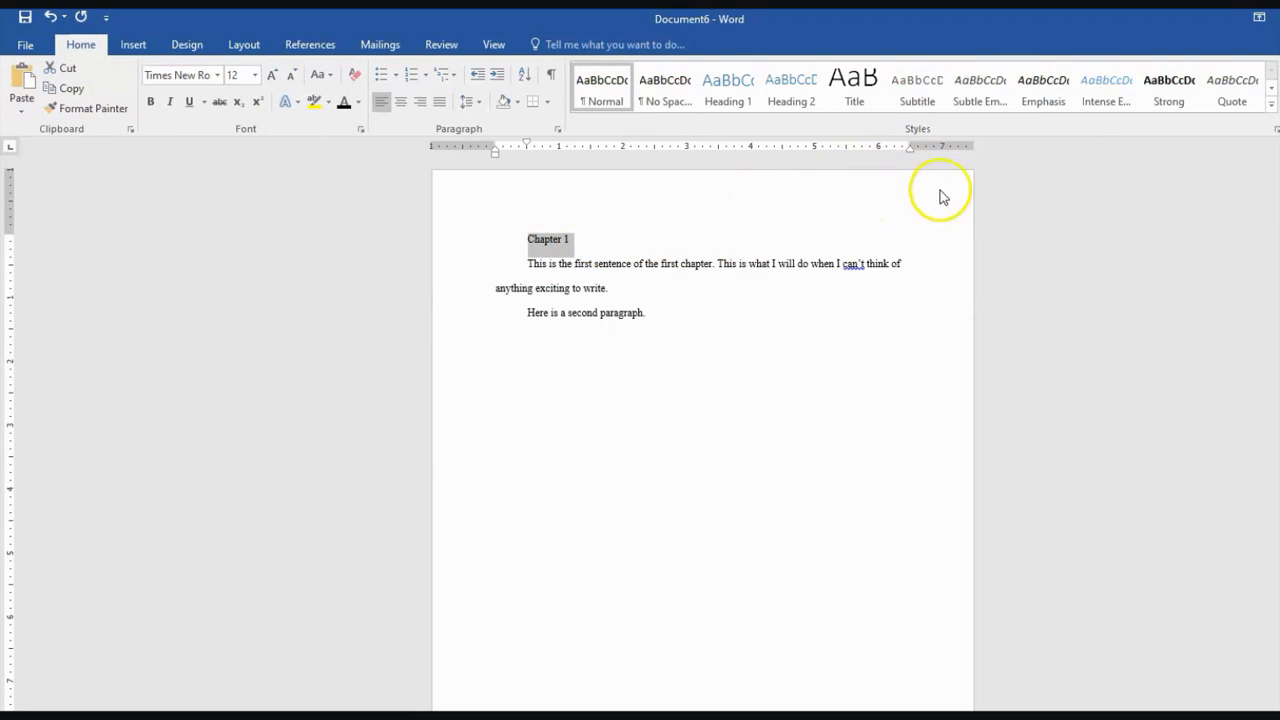
pyautogui.click(721, 87)
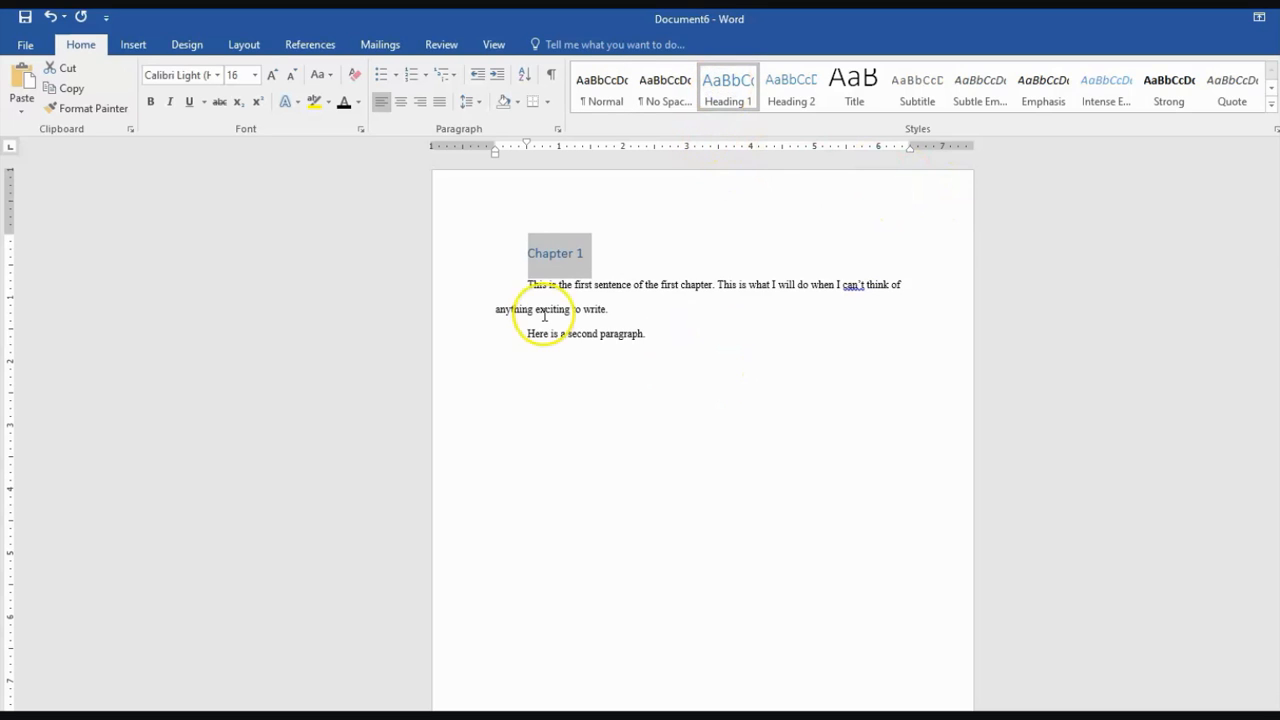
pyautogui.click(217, 75)
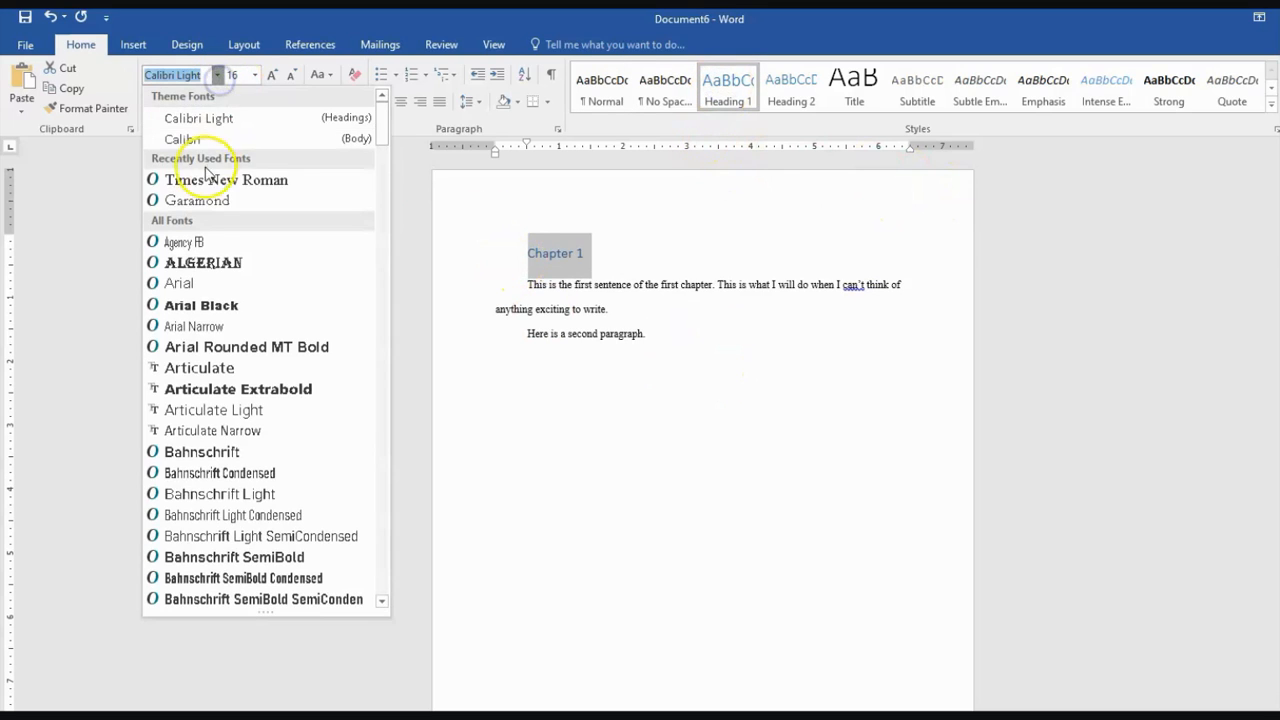
pyautogui.click(200, 179)
pyautogui.click(151, 101)
pyautogui.click(681, 231)
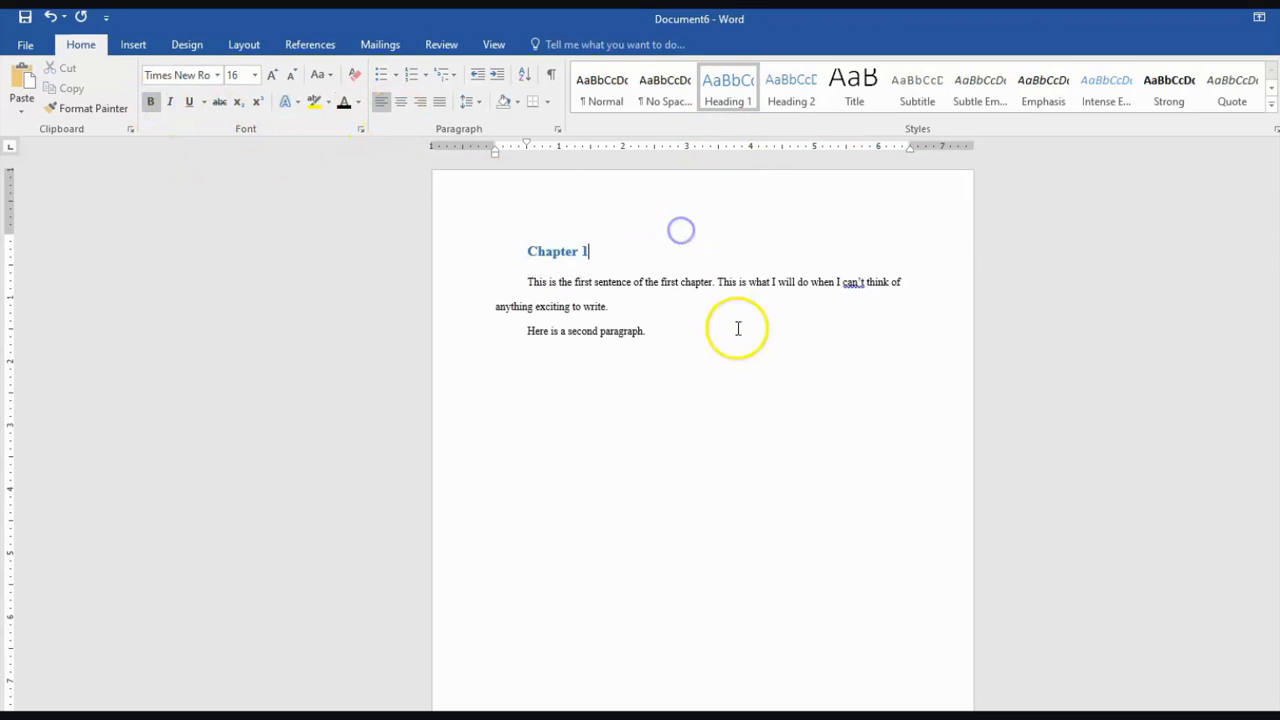
# Format the "Chapter 2" line with the Heading 1 style, Times New Roman font and bold.
pyautogui.scroll(-8, 749, 362)
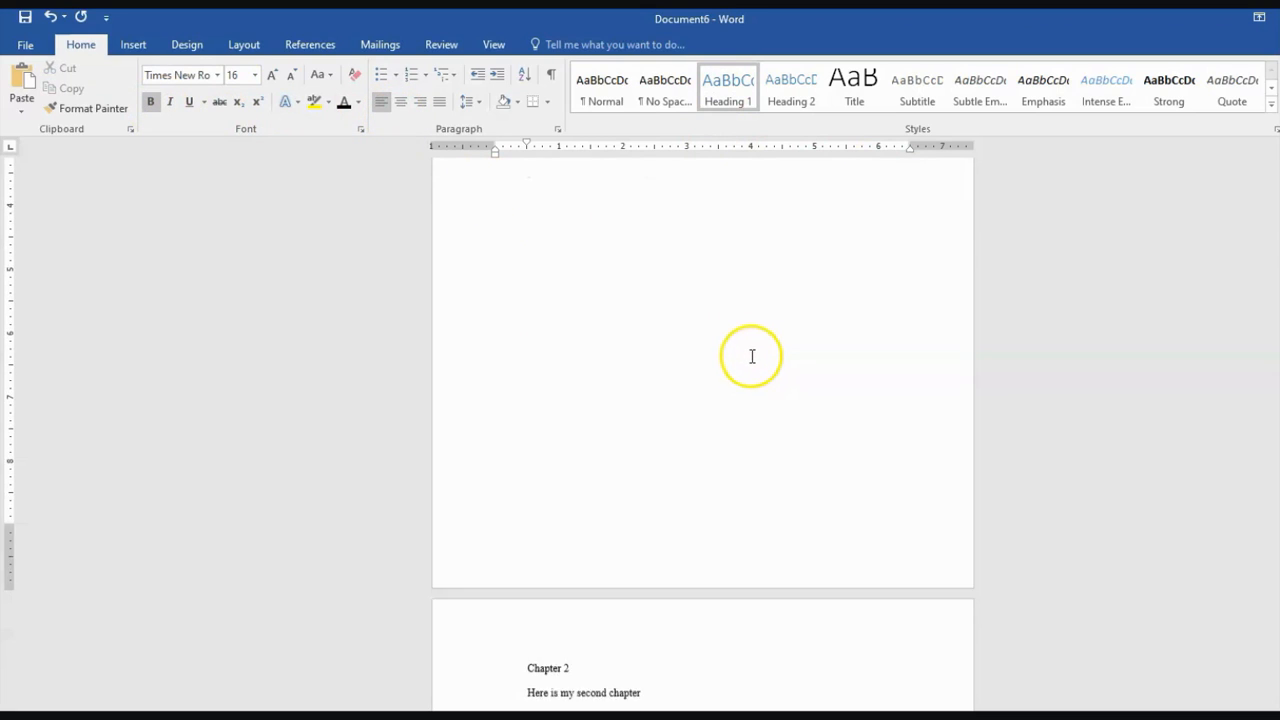
pyautogui.tripleClick(552, 514)
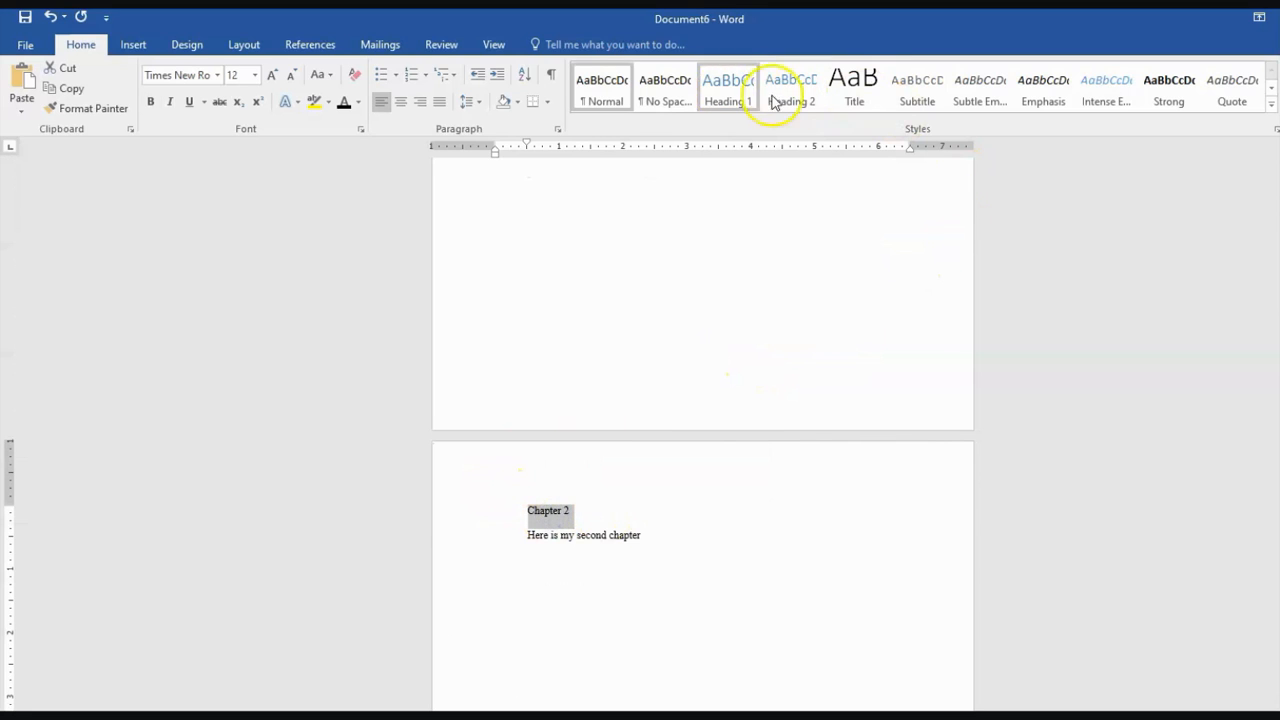
pyautogui.click(726, 90)
pyautogui.click(217, 75)
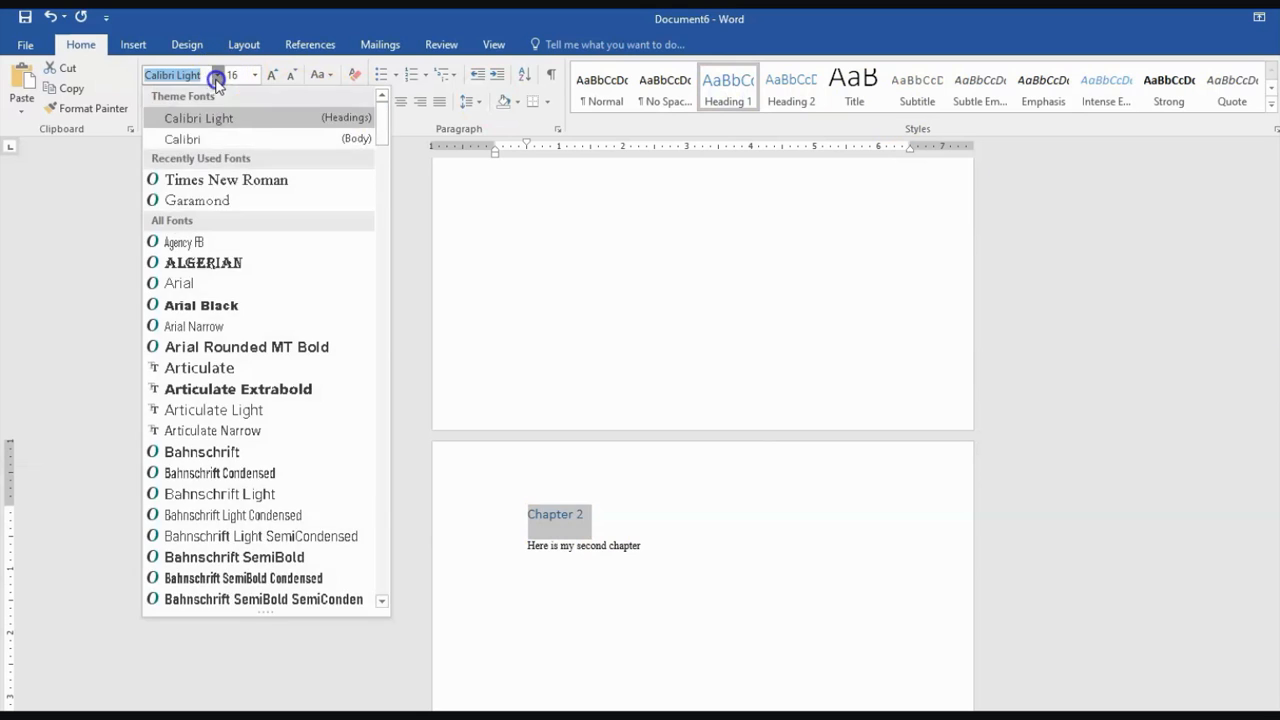
pyautogui.click(180, 178)
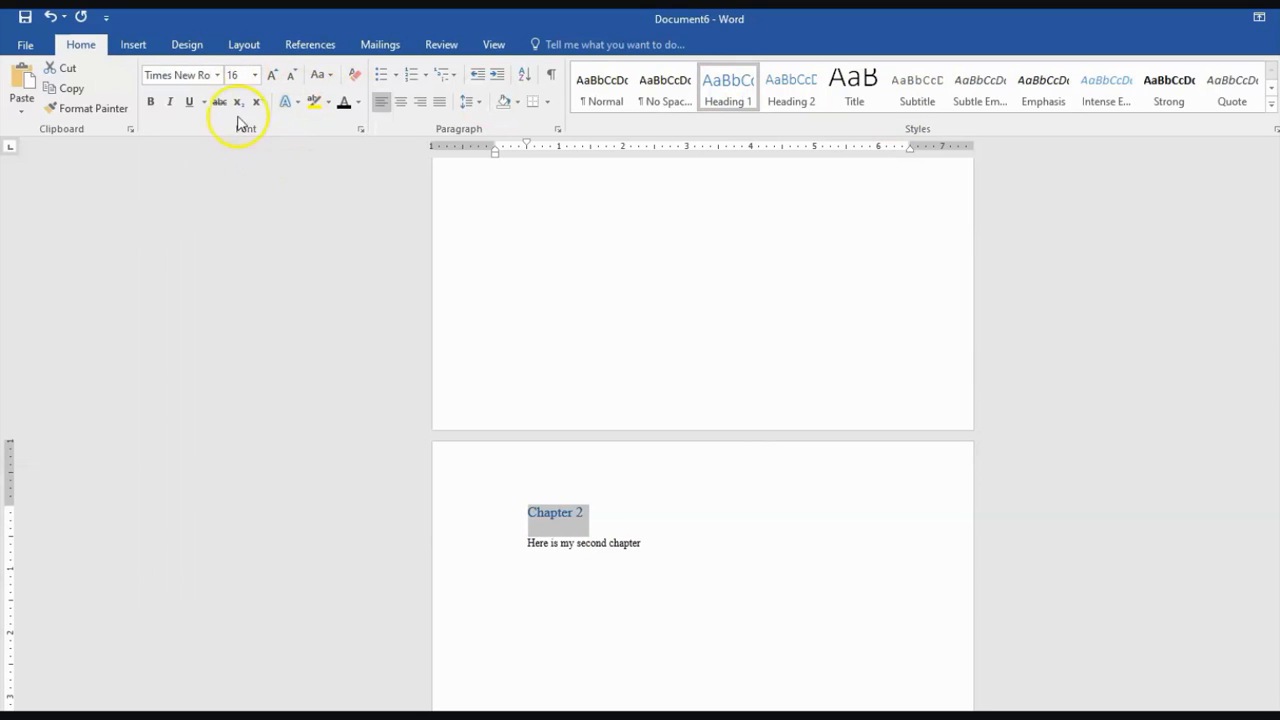
pyautogui.click(151, 101)
pyautogui.scroll(1, 783, 511)
pyautogui.scroll(-4, 786, 503)
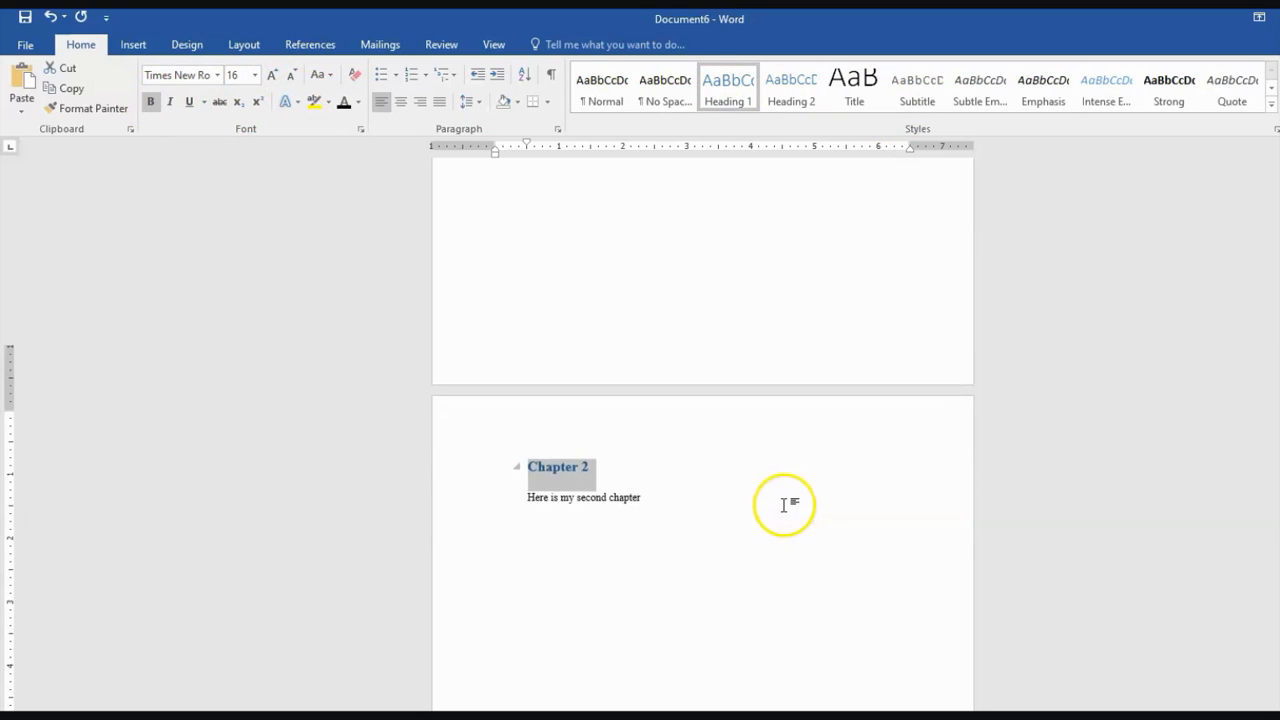
pyautogui.click(786, 503)
# Add the built-in Ion (Light) header to number the pages, and close header editing.
pyautogui.moveTo(1279, 450); pyautogui.dragTo(1279, 245)
pyautogui.click(573, 230)
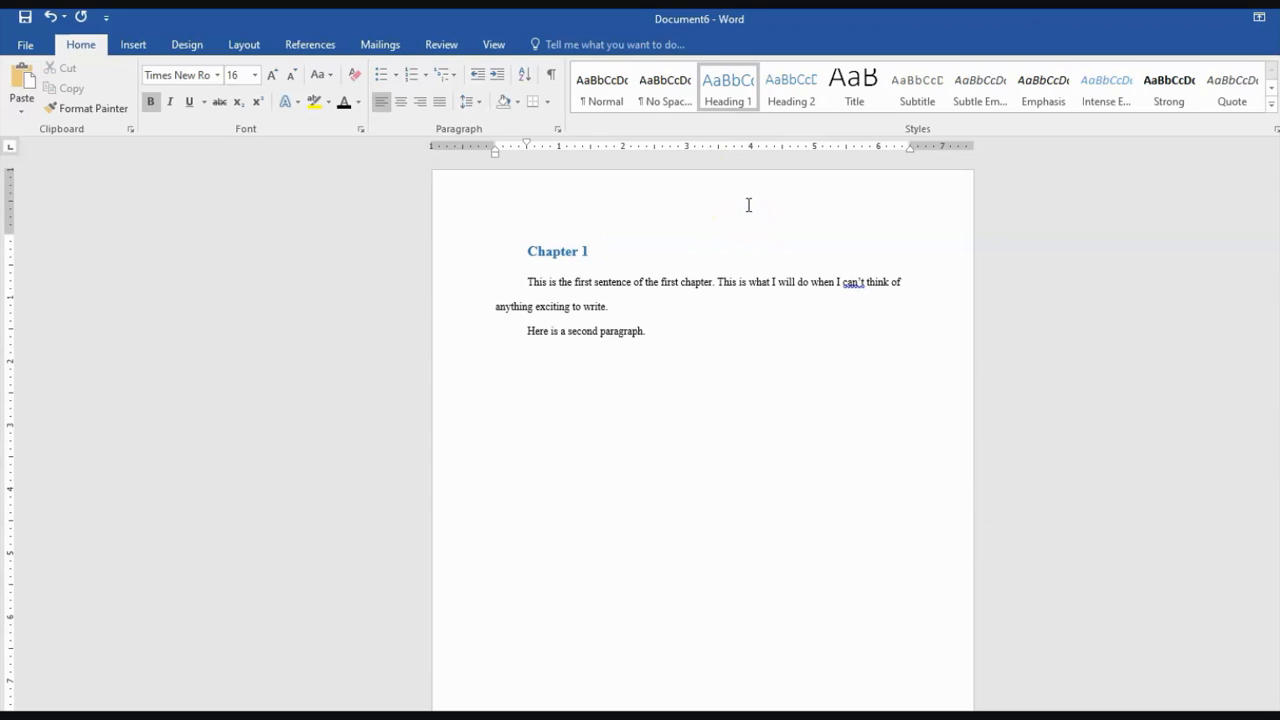
pyautogui.click(129, 45)
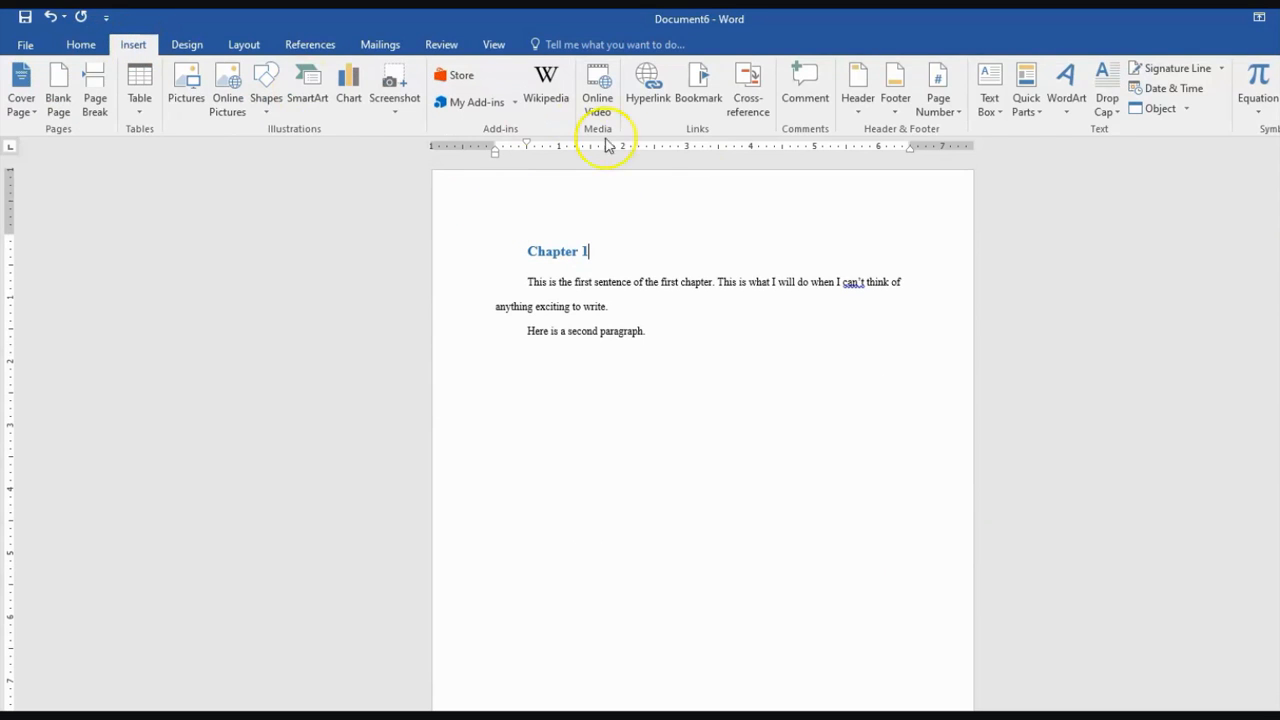
pyautogui.click(852, 112)
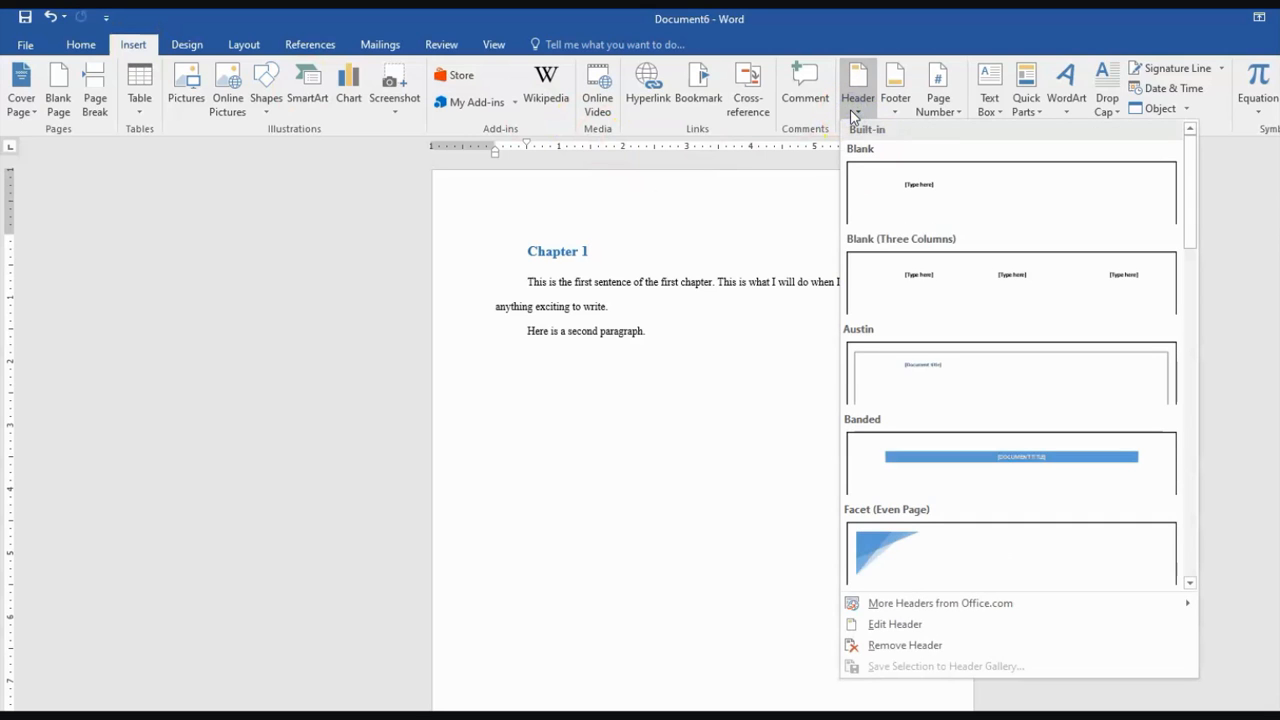
pyautogui.moveTo(1190, 237); pyautogui.dragTo(1186, 414)
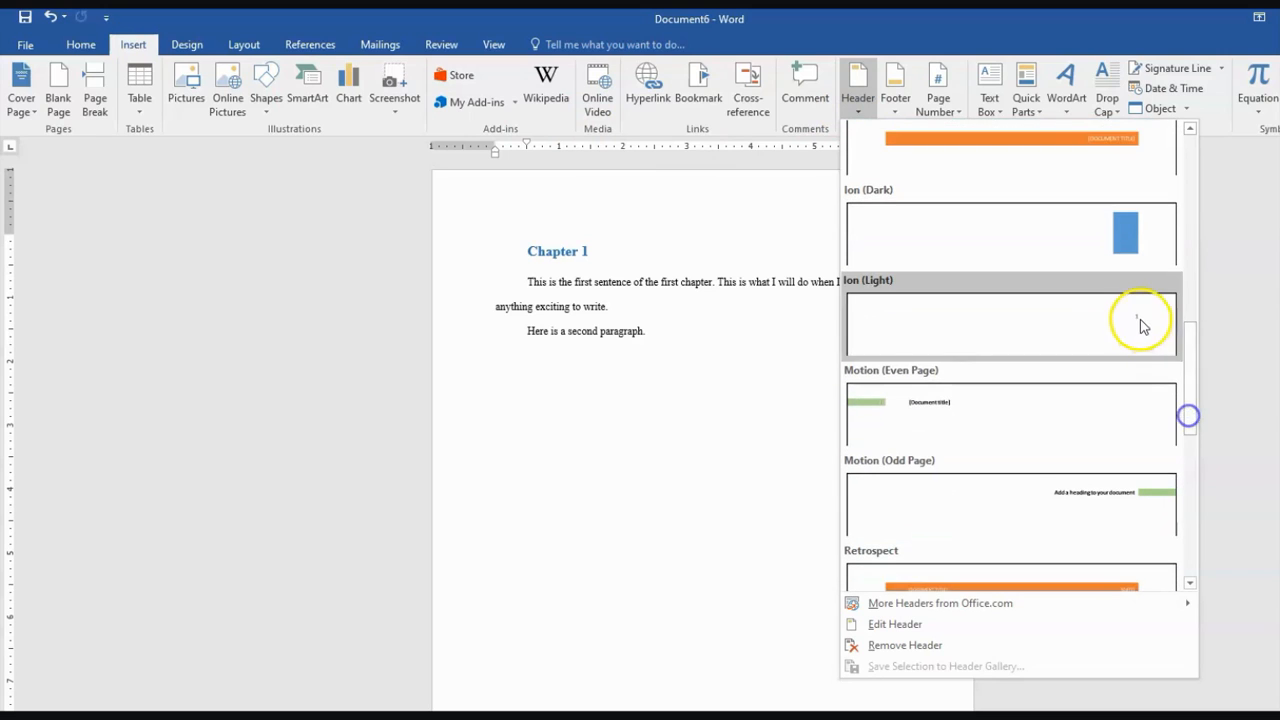
pyautogui.click(1143, 322)
pyautogui.moveTo(897, 211); pyautogui.dragTo(906, 209)
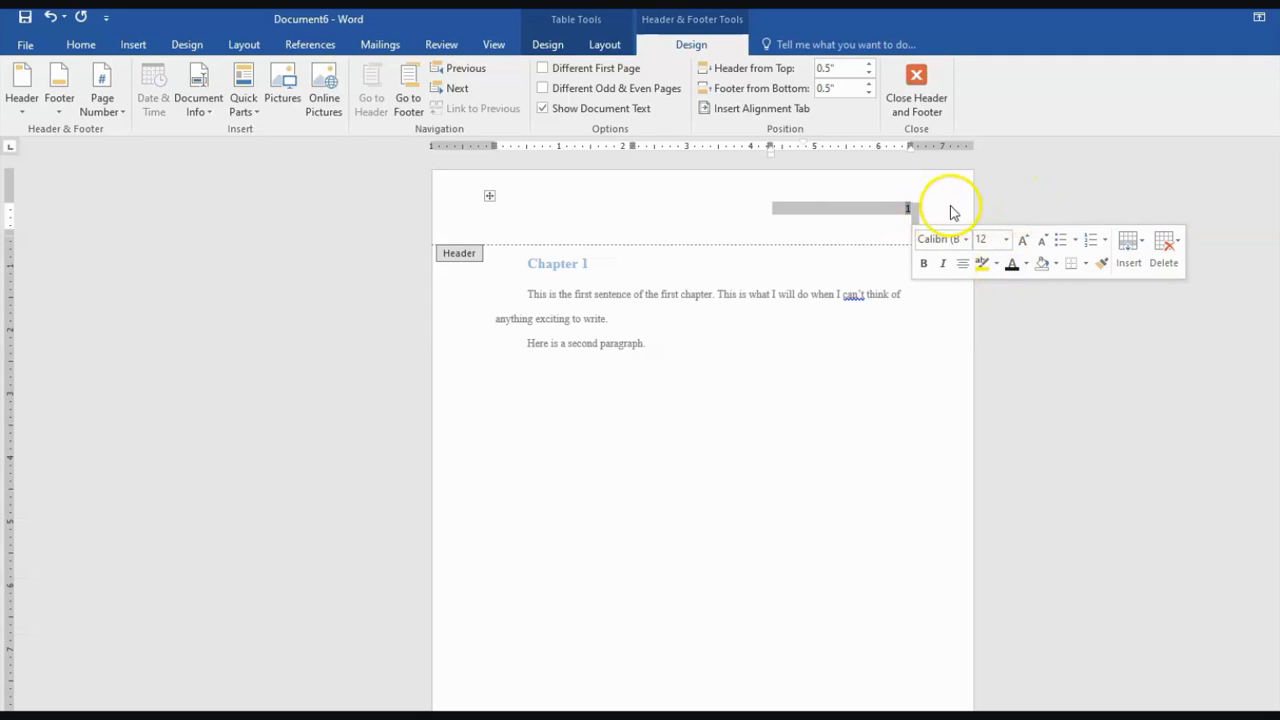
pyautogui.click(950, 207)
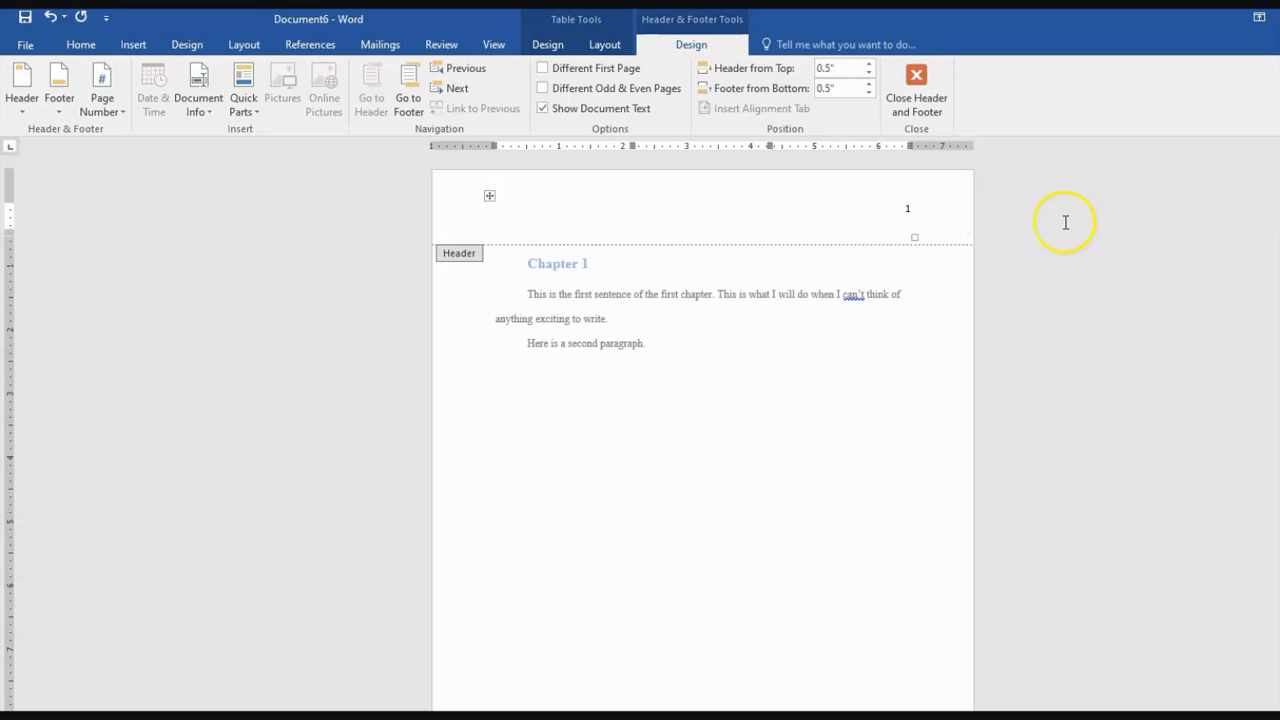
pyautogui.click(916, 90)
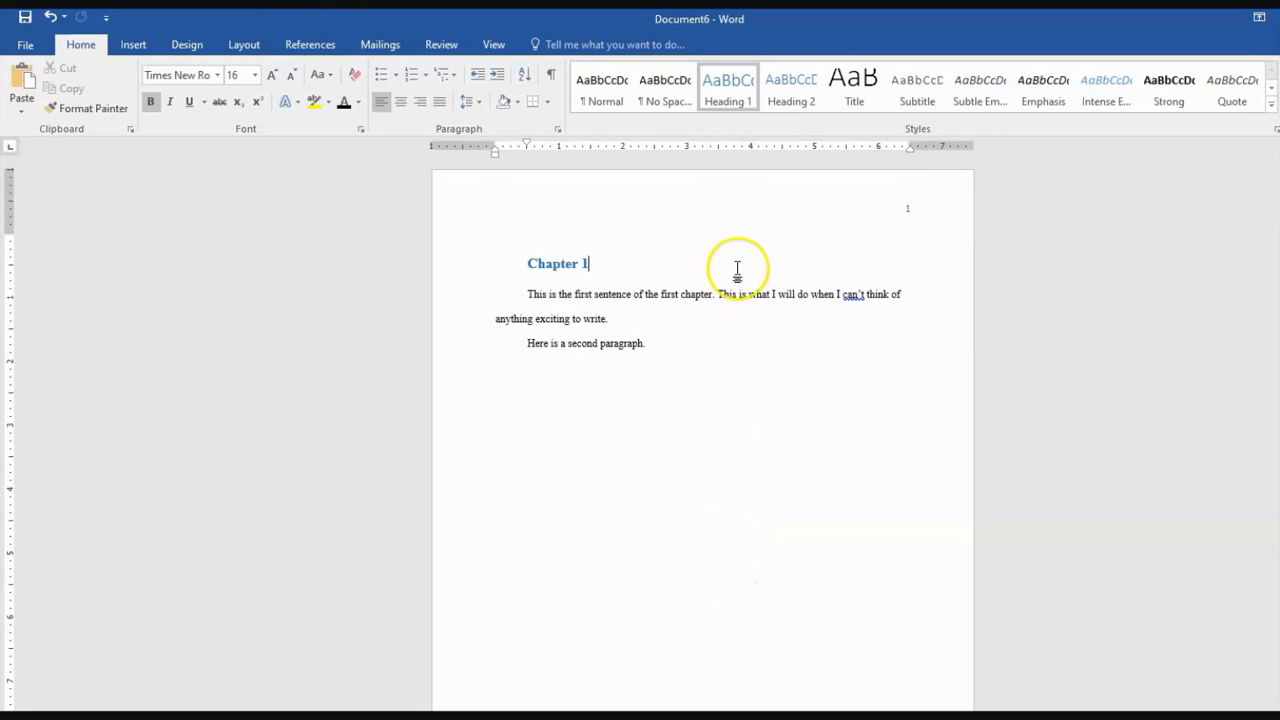
# Check the header page numbers on the Chapter 1 and Chapter 2 pages.
pyautogui.scroll(-10, 1099, 313)
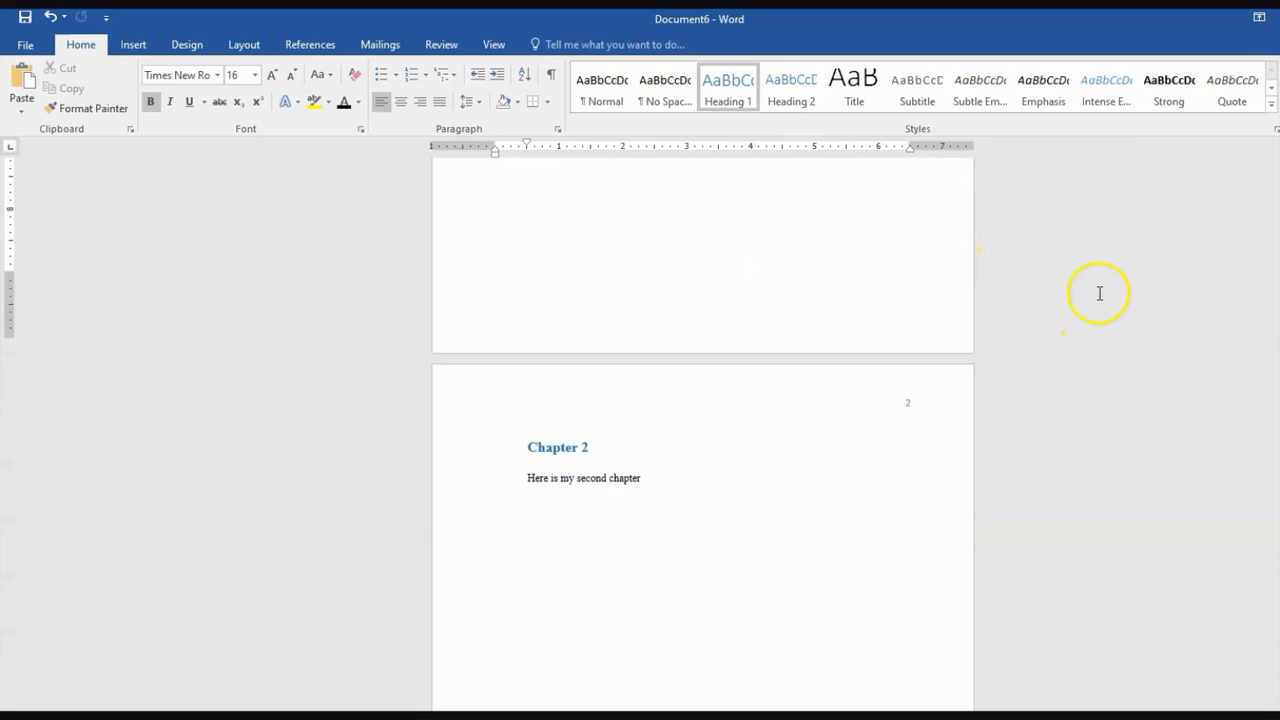
pyautogui.scroll(10, 1106, 284)
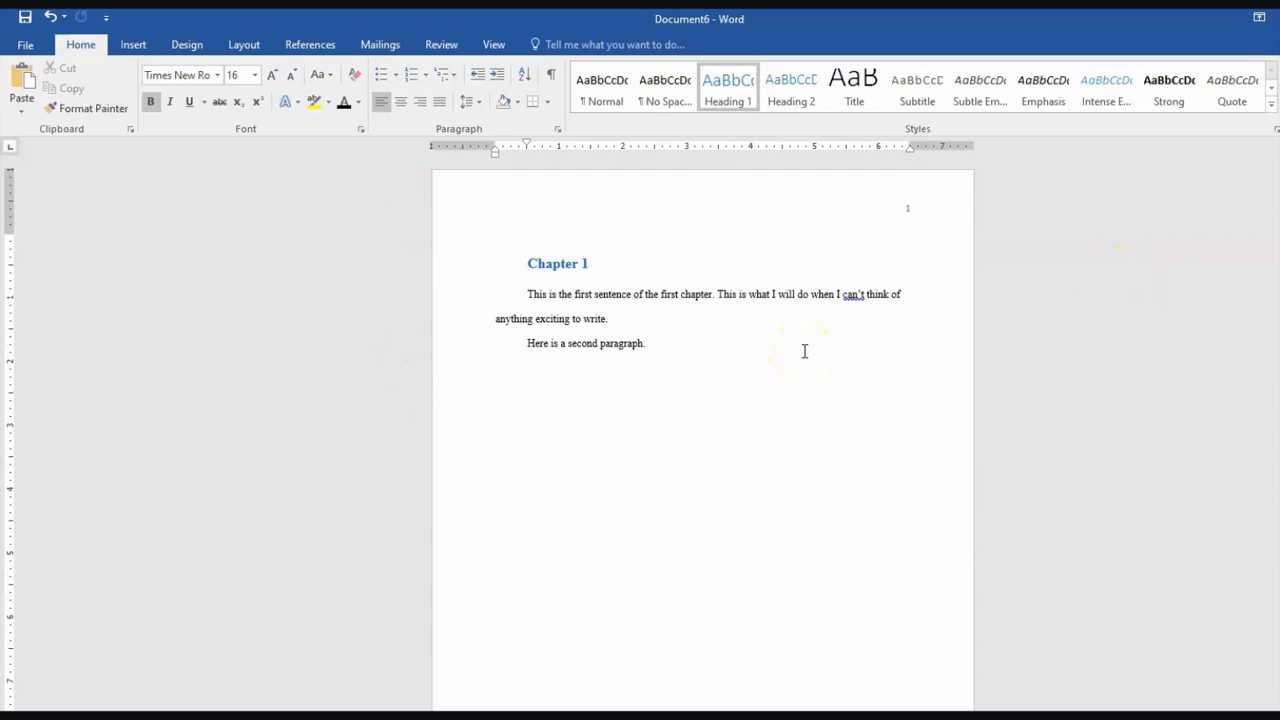
pyautogui.scroll(-10, 694, 250)
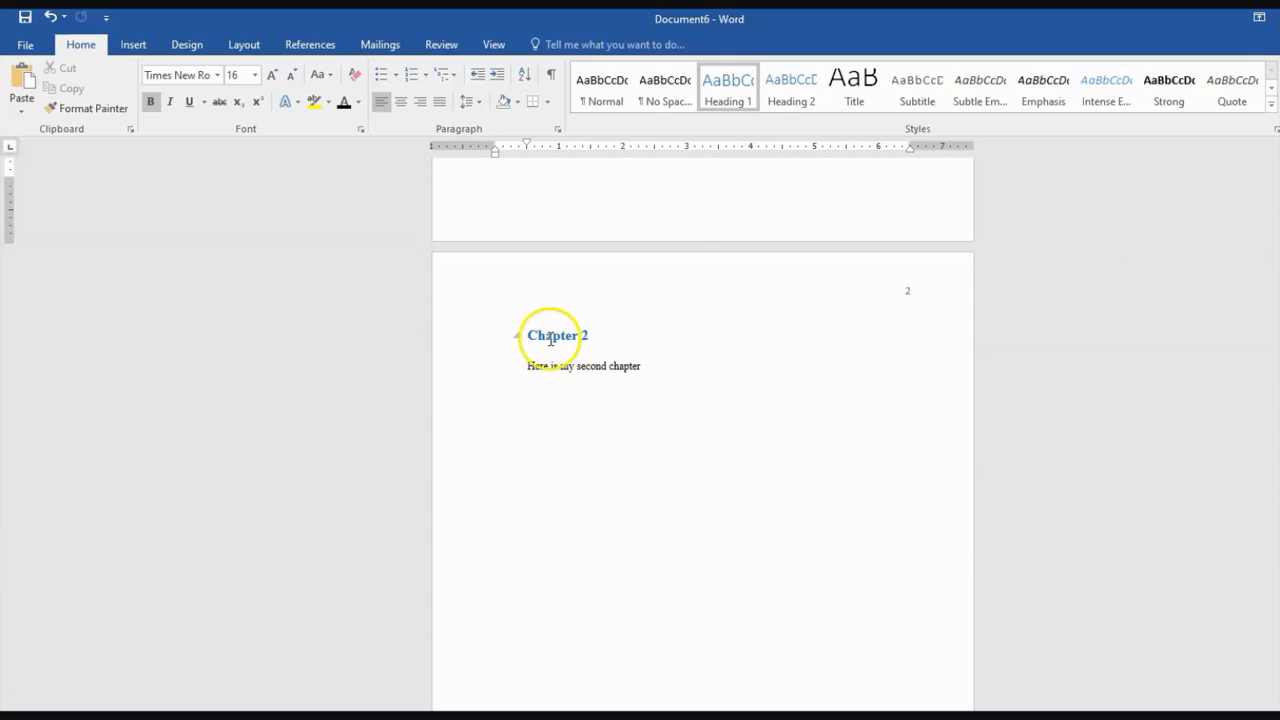
pyautogui.scroll(-3, 788, 371)
pyautogui.scroll(2, 788, 365)
pyautogui.scroll(-3, 790, 363)
pyautogui.scroll(3, 794, 363)
# Start a new line after the Chapter 2 paragraph and insert a page break there.
pyautogui.click(552, 281)
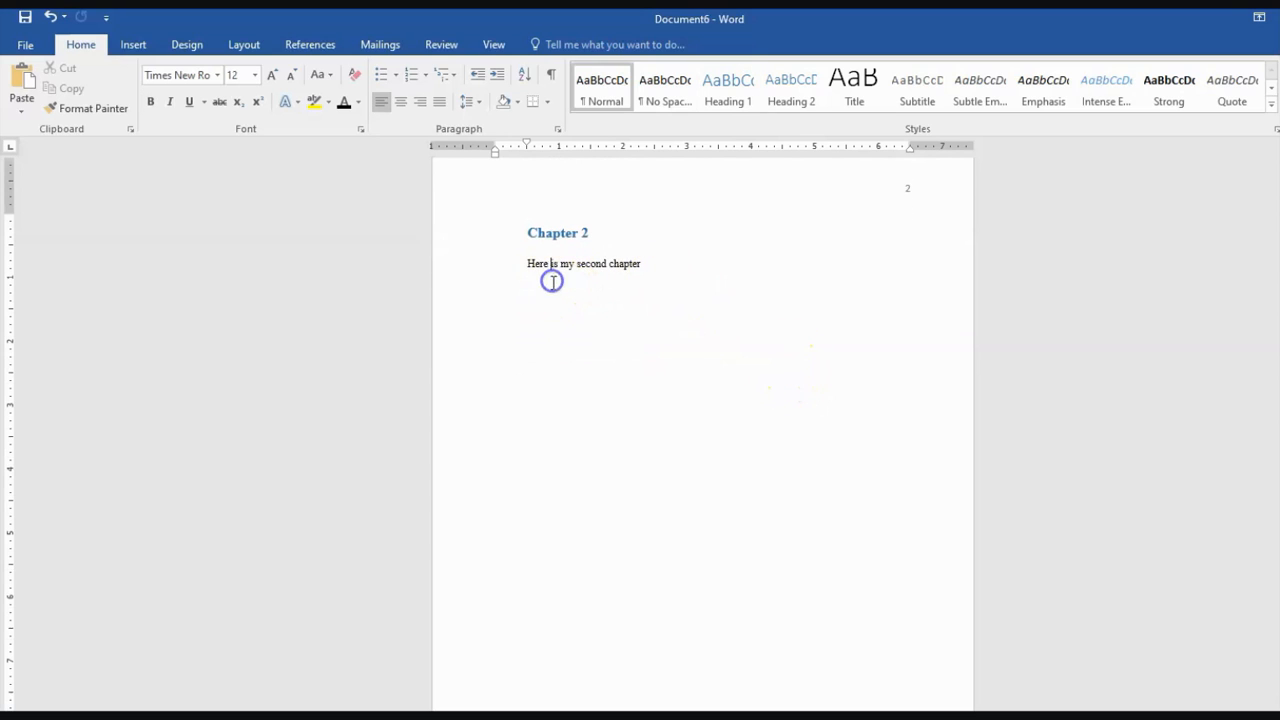
pyautogui.click(680, 271)
pyautogui.press('Return')
pyautogui.click(133, 44)
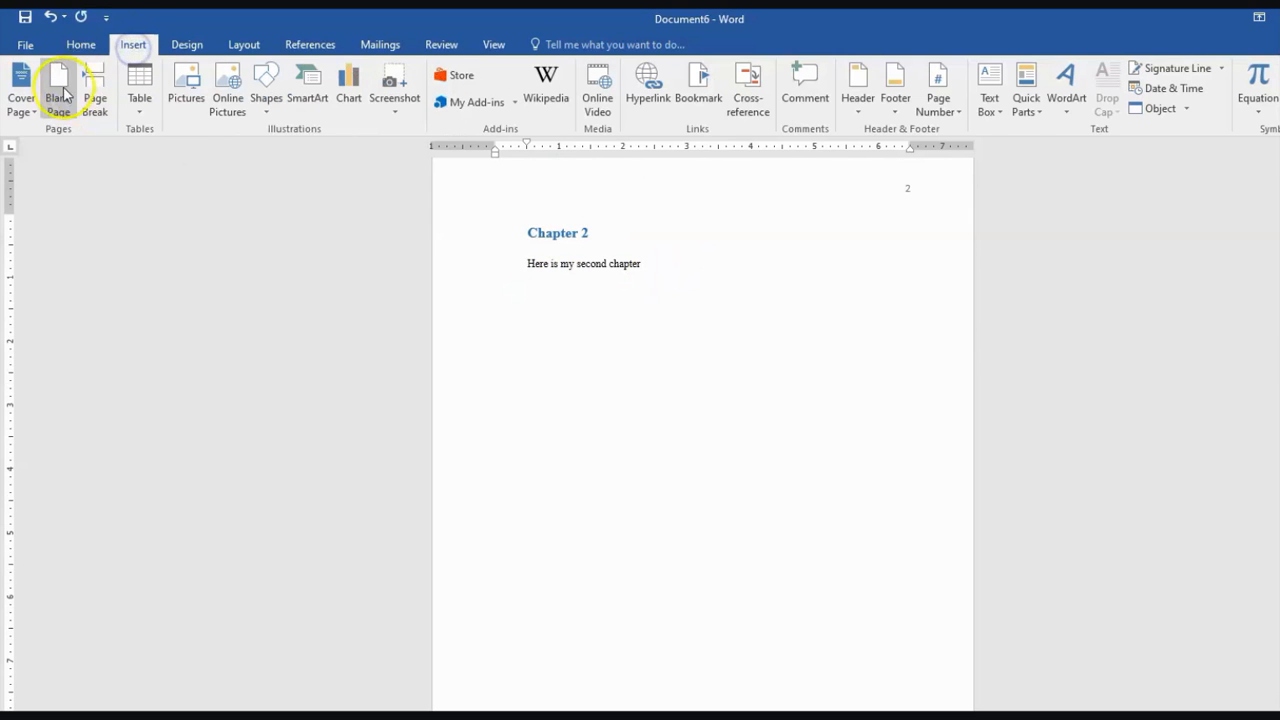
pyautogui.click(94, 95)
pyautogui.scroll(-5, 560, 406)
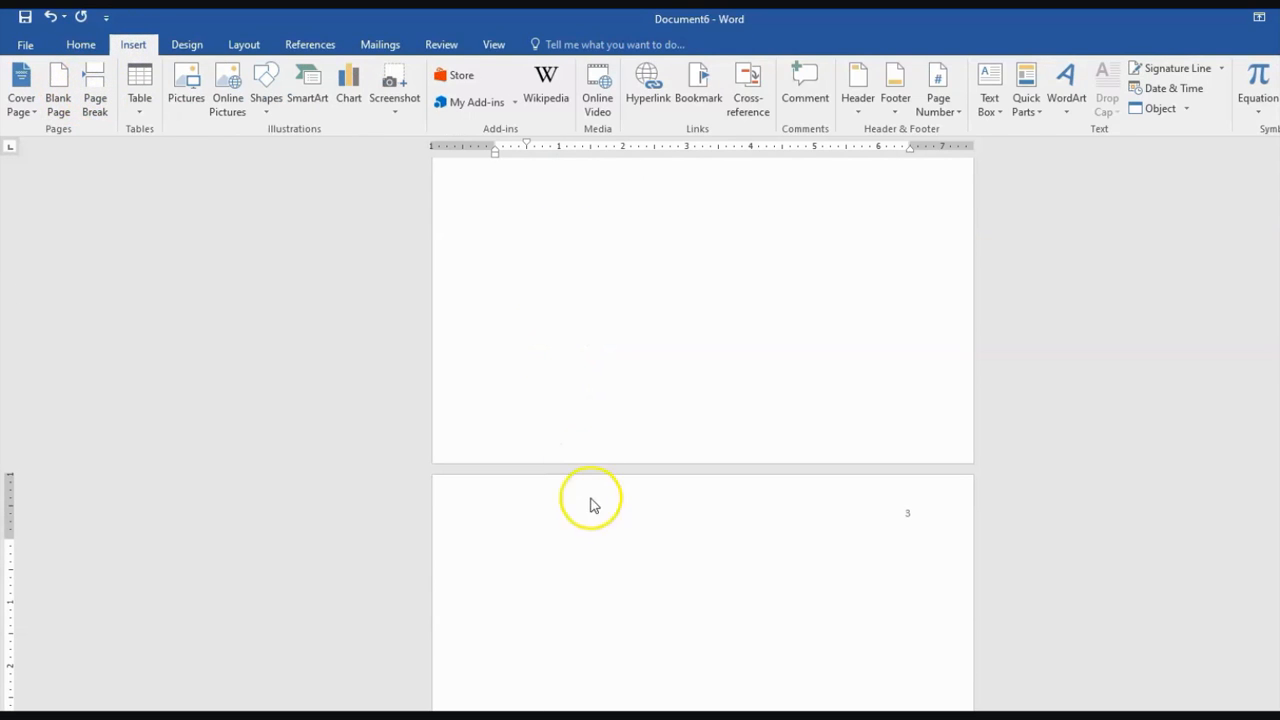
# Enter the title "Chapter 3" on the new page with the line "Type type type" below it.
pyautogui.write('Chap')
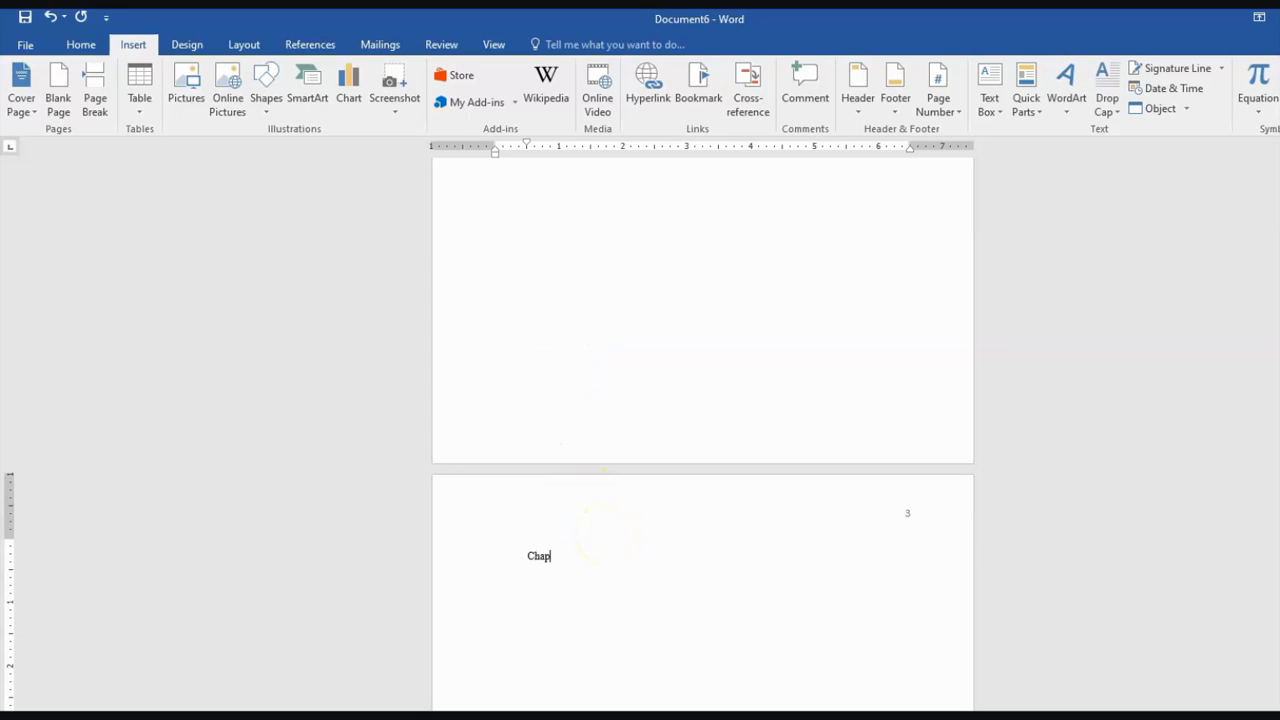
pyautogui.write('ter 3')
pyautogui.press('Return')
pyautogui.write('Type type type')
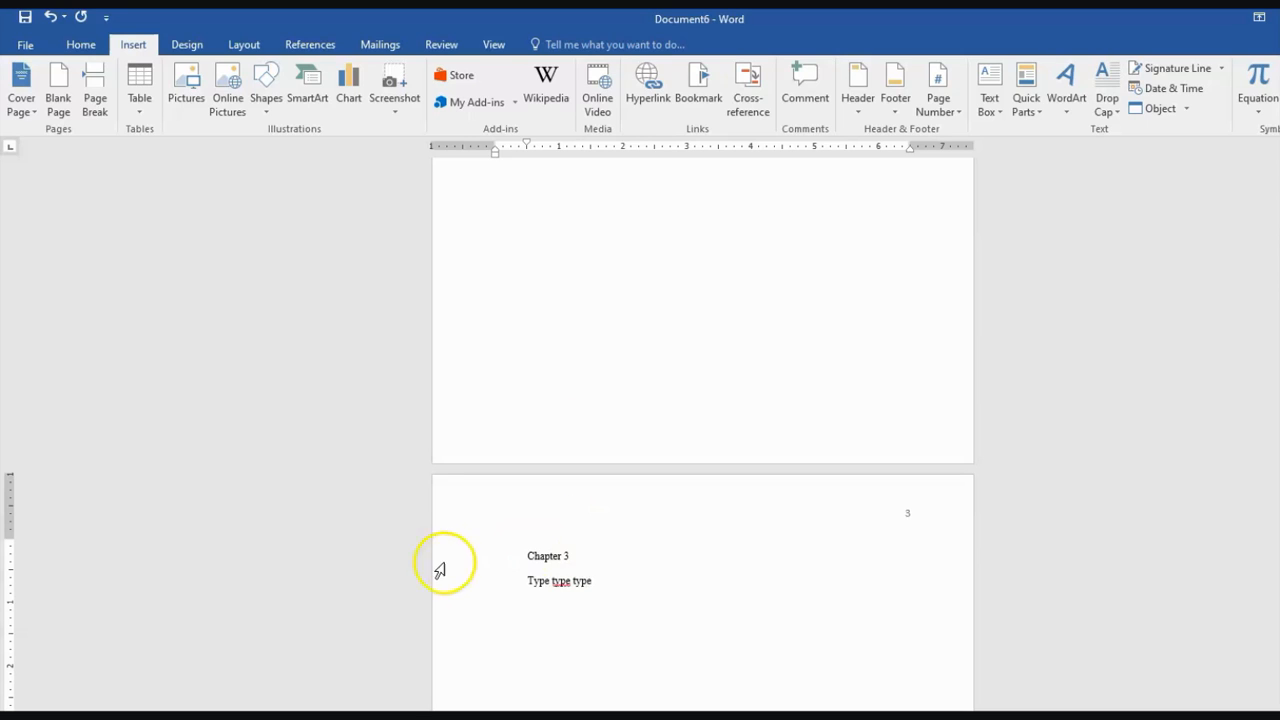
# Format the "Chapter 3" line with the Heading 1 style, Times New Roman font and bold.
pyautogui.tripleClick(540, 554)
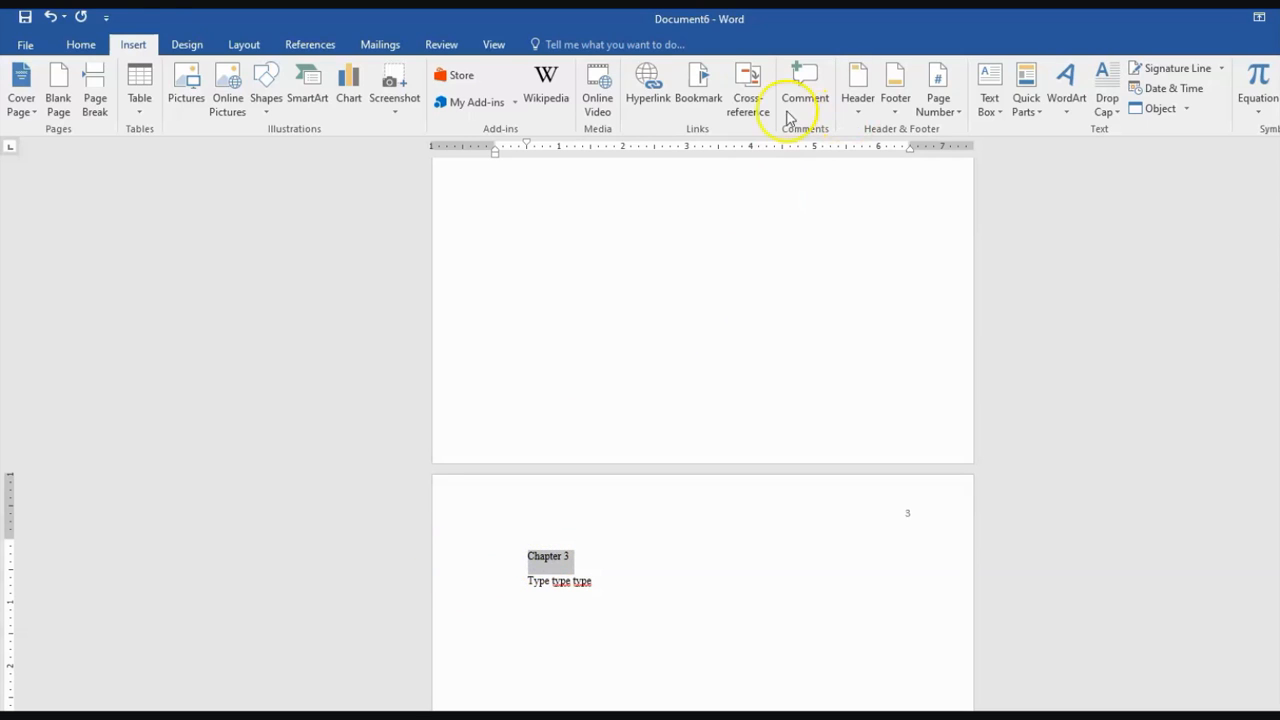
pyautogui.click(80, 44)
pyautogui.click(727, 100)
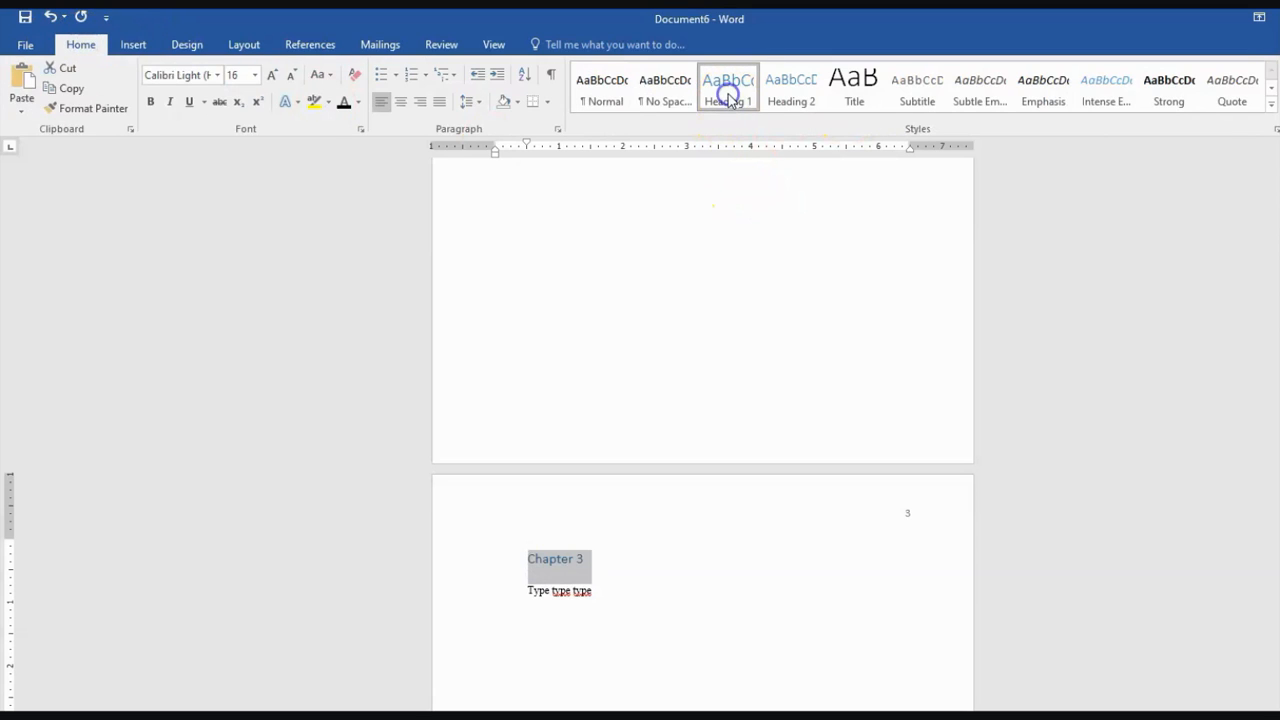
pyautogui.click(217, 76)
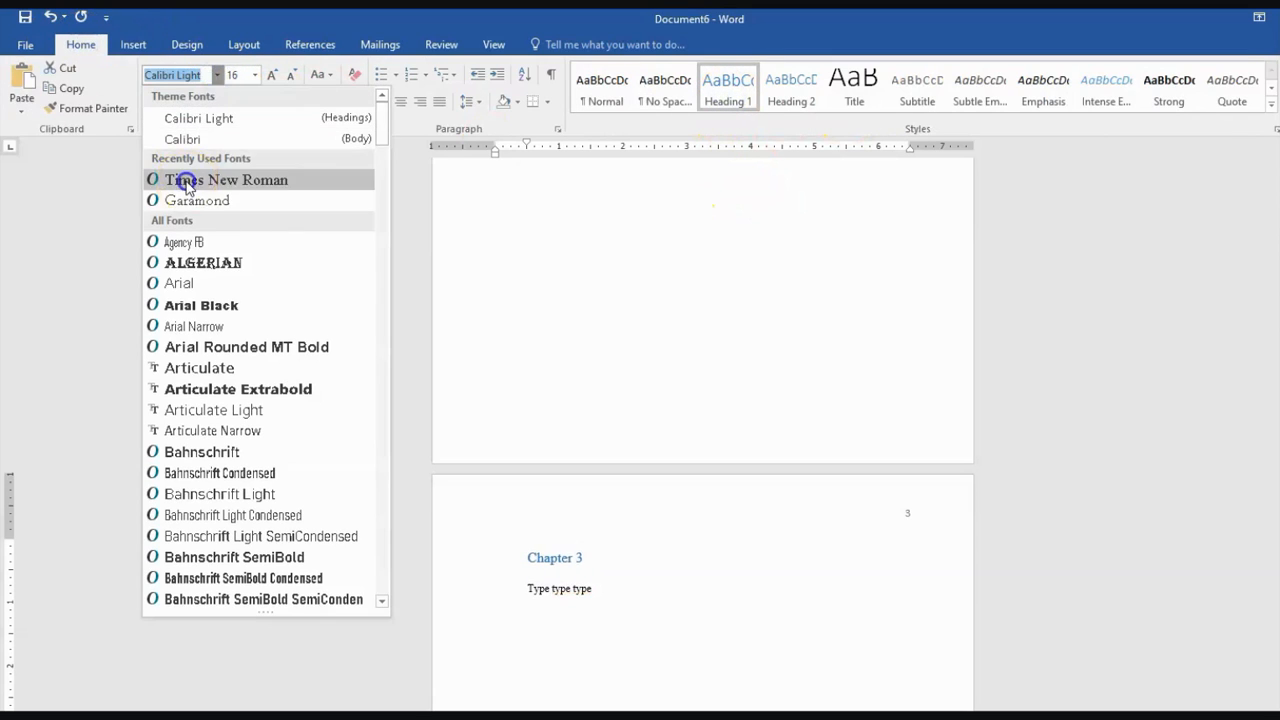
pyautogui.click(175, 180)
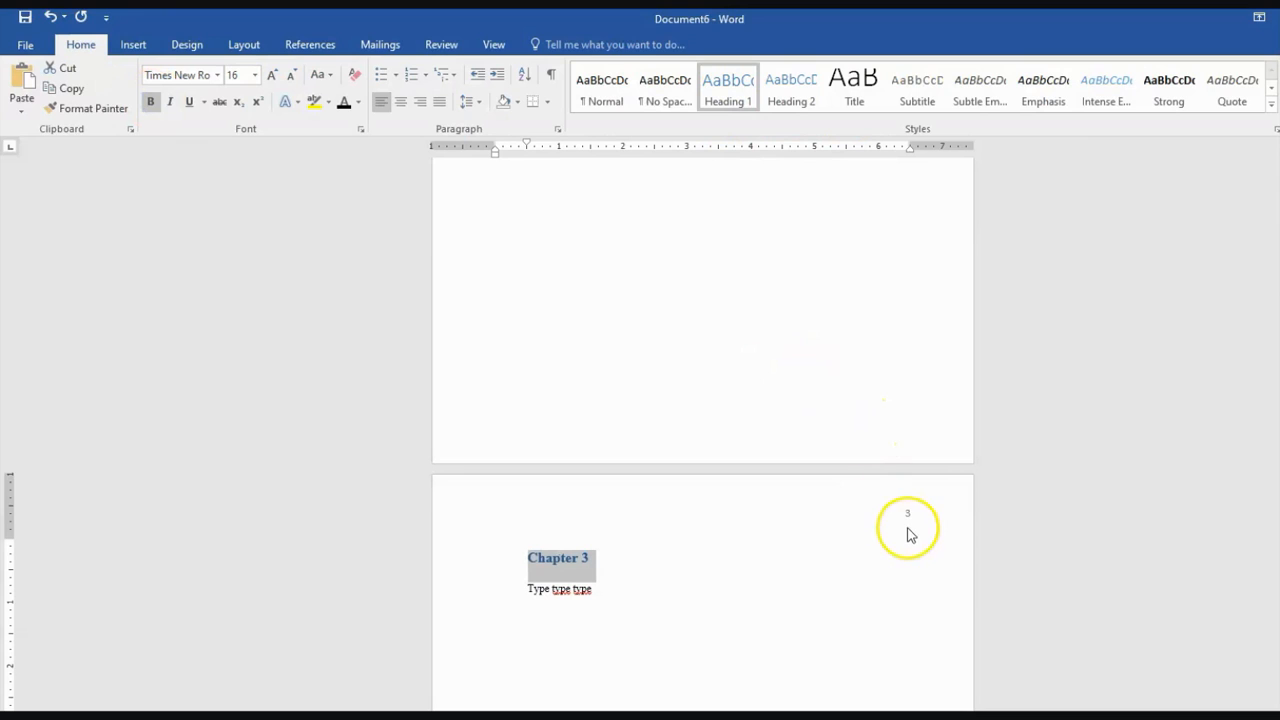
# Look through the sample manuscript's chapter titles, page breaks and header page numbers from Chapter 1 to Chapter 2 and back.
pyautogui.moveTo(1279, 573); pyautogui.dragTo(1279, 250)
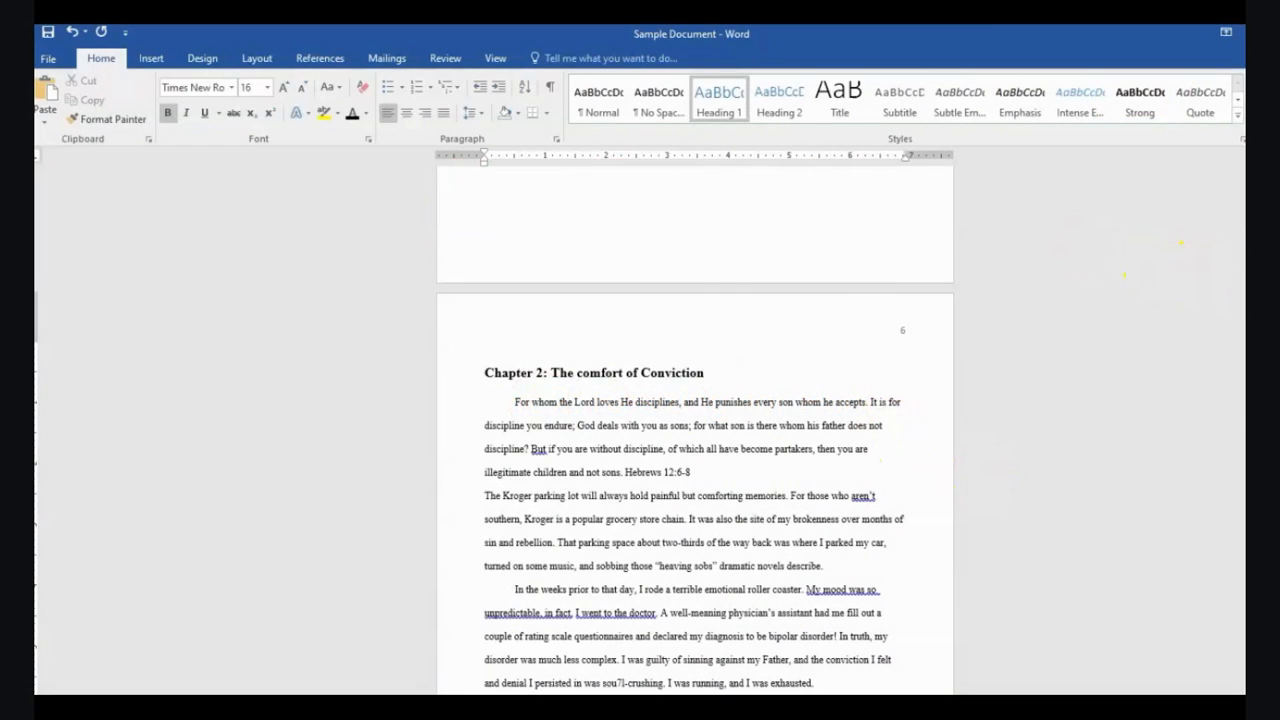
pyautogui.moveTo(1252, 432); pyautogui.dragTo(1252, 405)
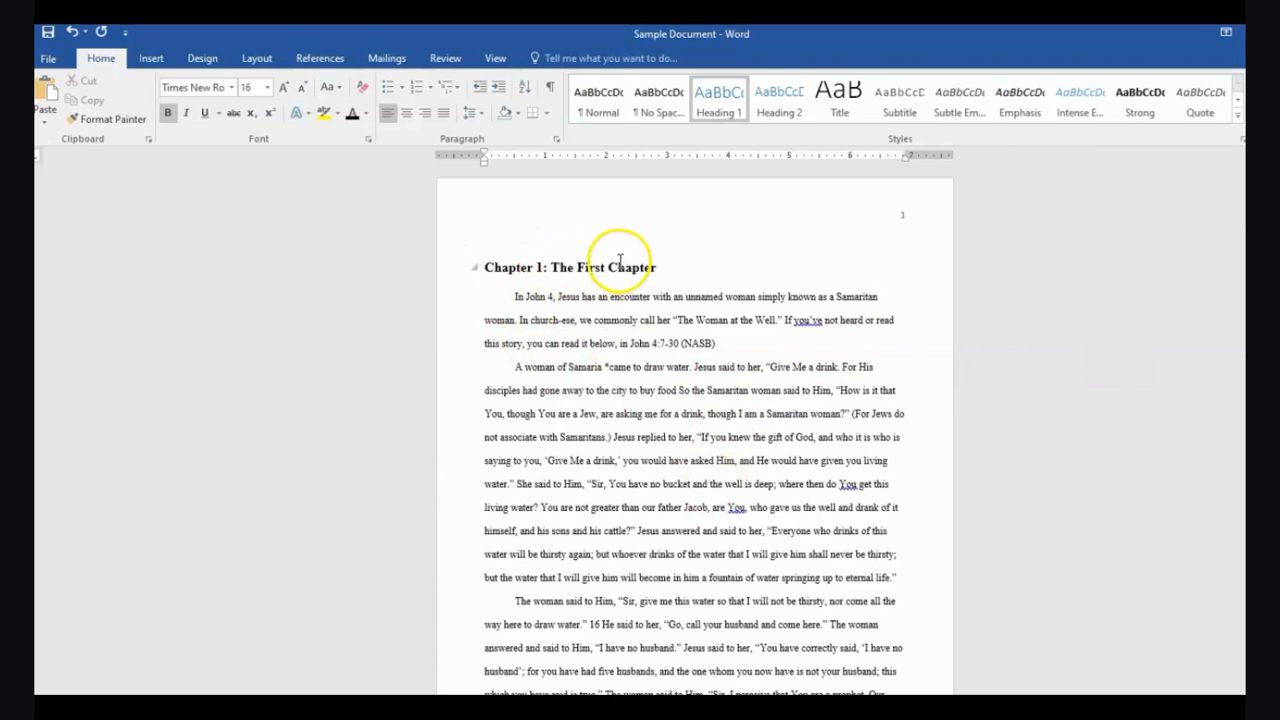
pyautogui.scroll(-3, 735, 458)
pyautogui.scroll(-6, 735, 460)
pyautogui.scroll(-3, 735, 470)
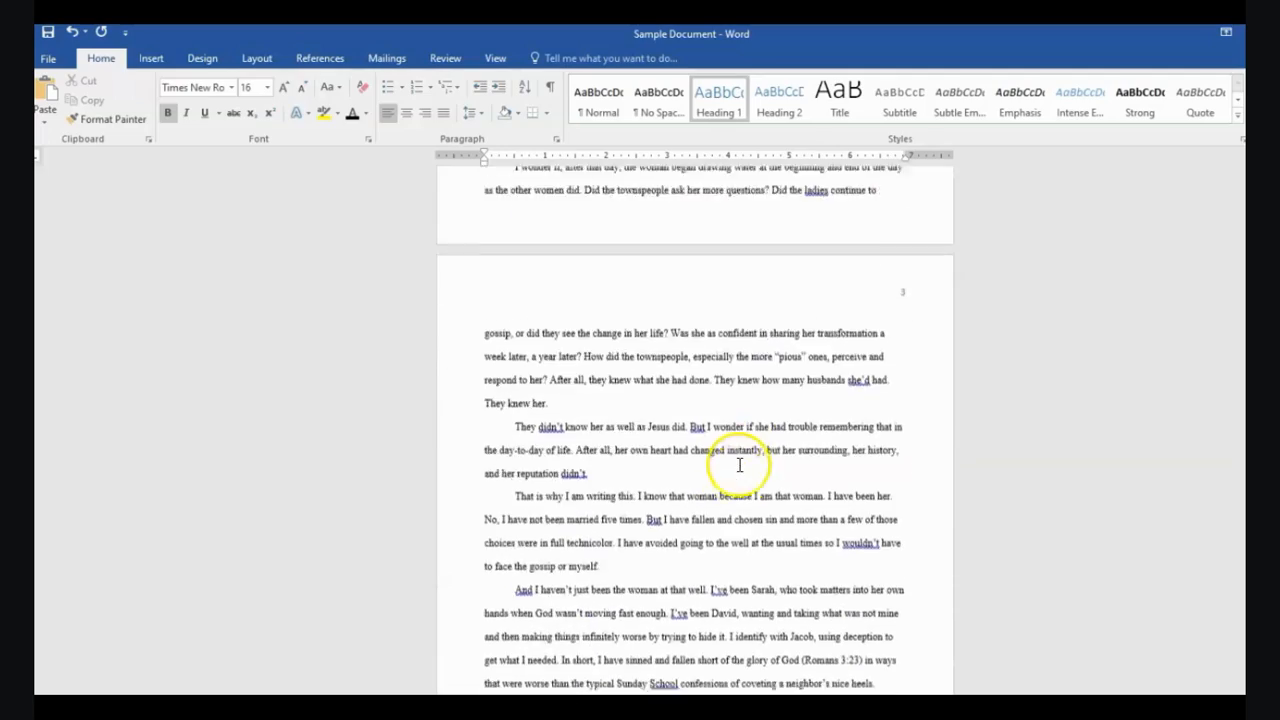
pyautogui.scroll(-15, 740, 466)
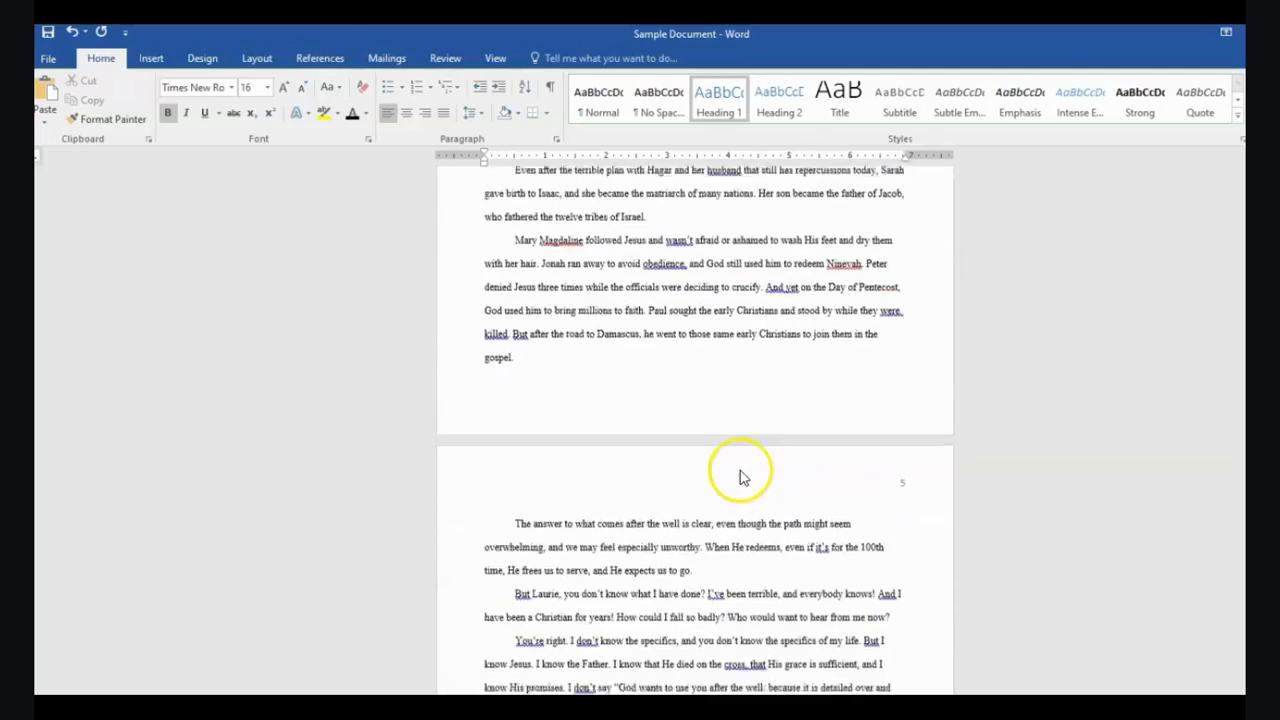
pyautogui.scroll(-12, 741, 470)
pyautogui.scroll(4, 752, 491)
pyautogui.scroll(20, 752, 491)
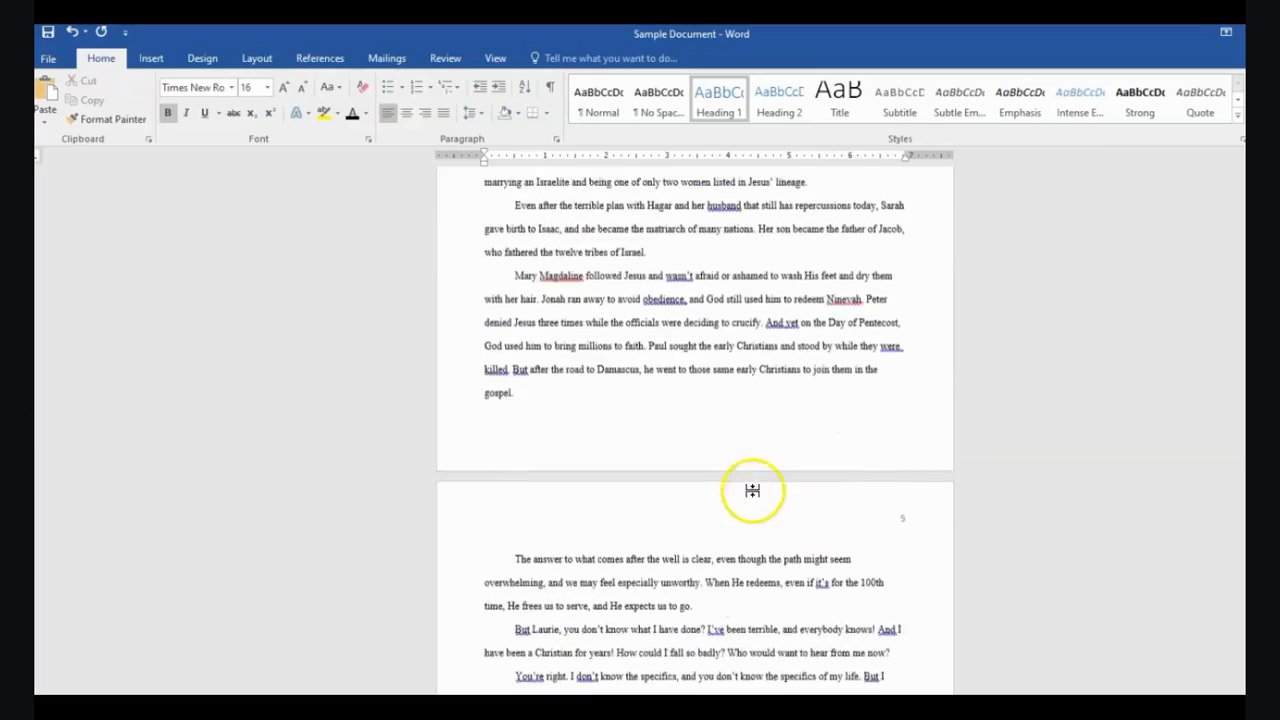
pyautogui.scroll(20, 755, 491)
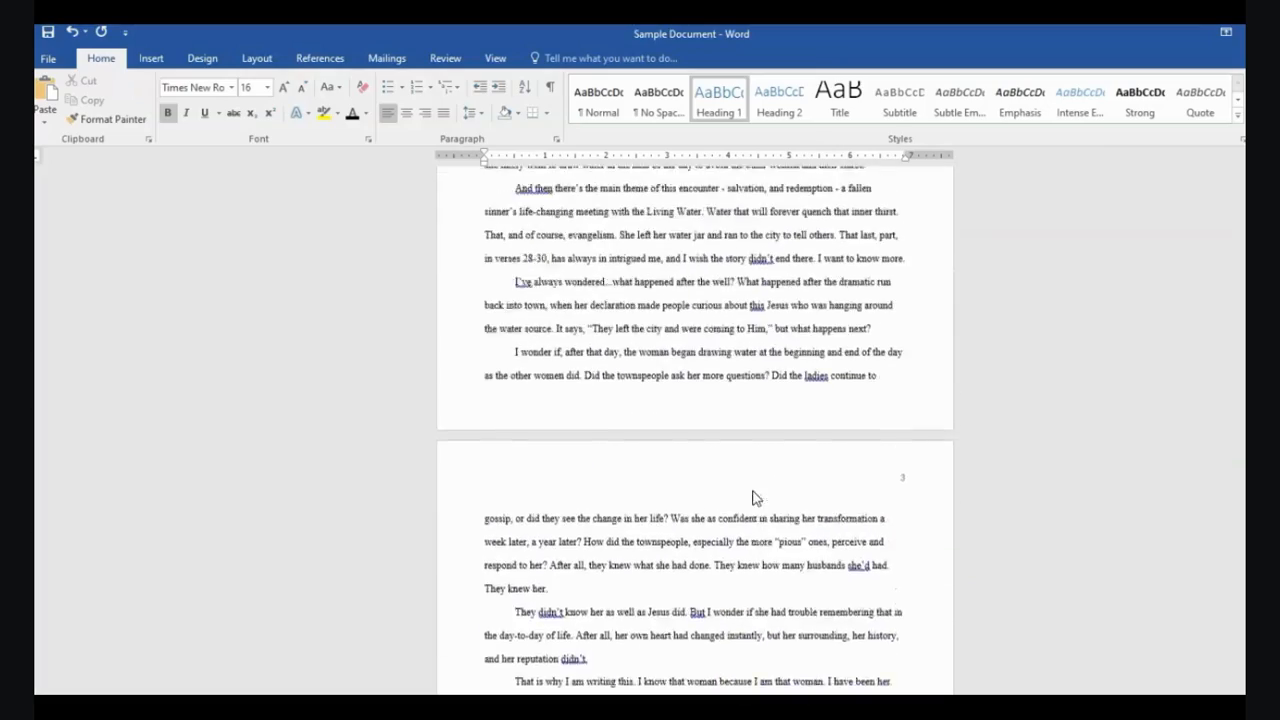
pyautogui.scroll(15, 755, 491)
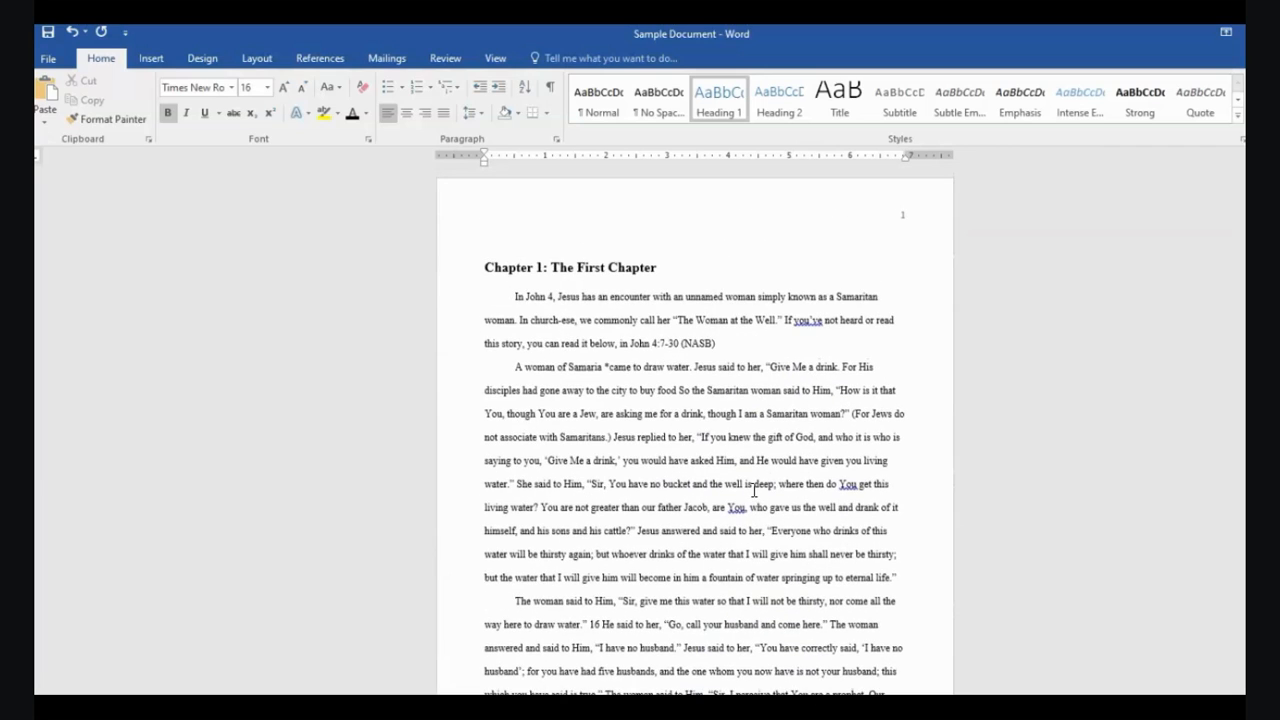
# Select the whole manuscript from the Chapter 1 title to the final paragraph and set its line spacing to 1.15.
pyautogui.click(485, 268)
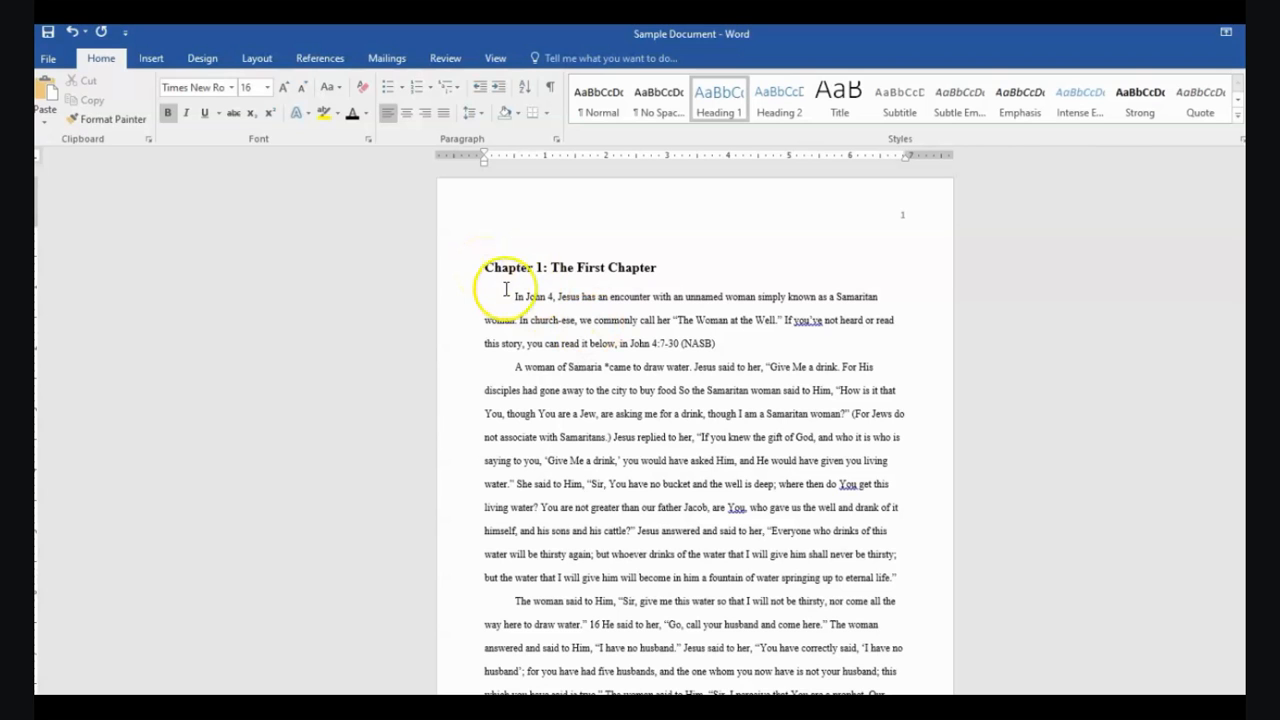
pyautogui.moveTo(1245, 176); pyautogui.dragTo(1245, 194)
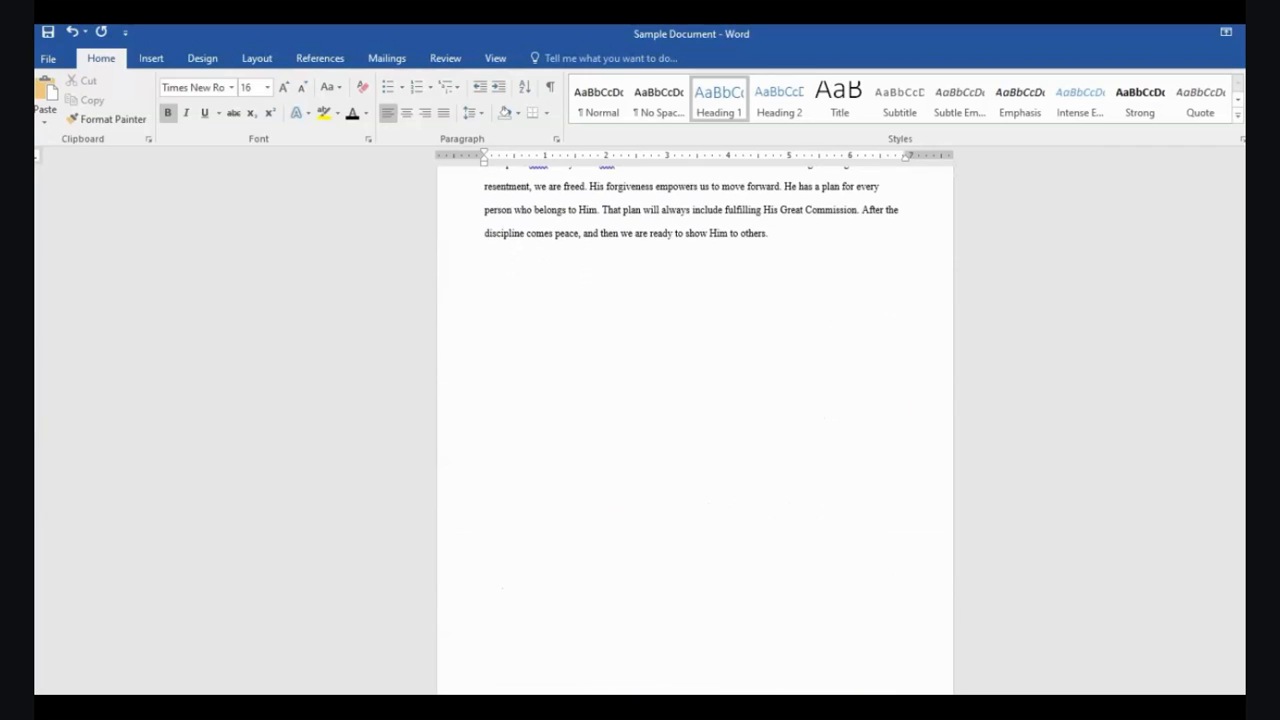
pyautogui.keyDown('shift'); pyautogui.click(790, 240); pyautogui.keyUp('shift')
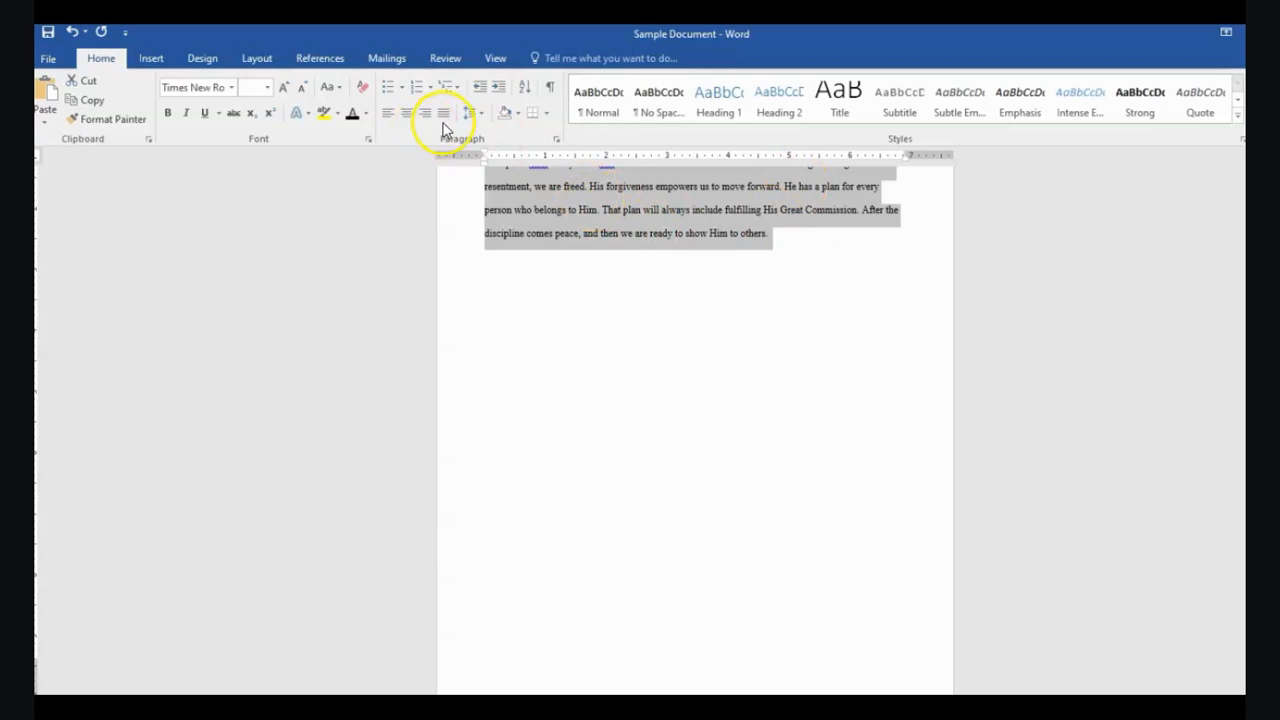
pyautogui.click(478, 114)
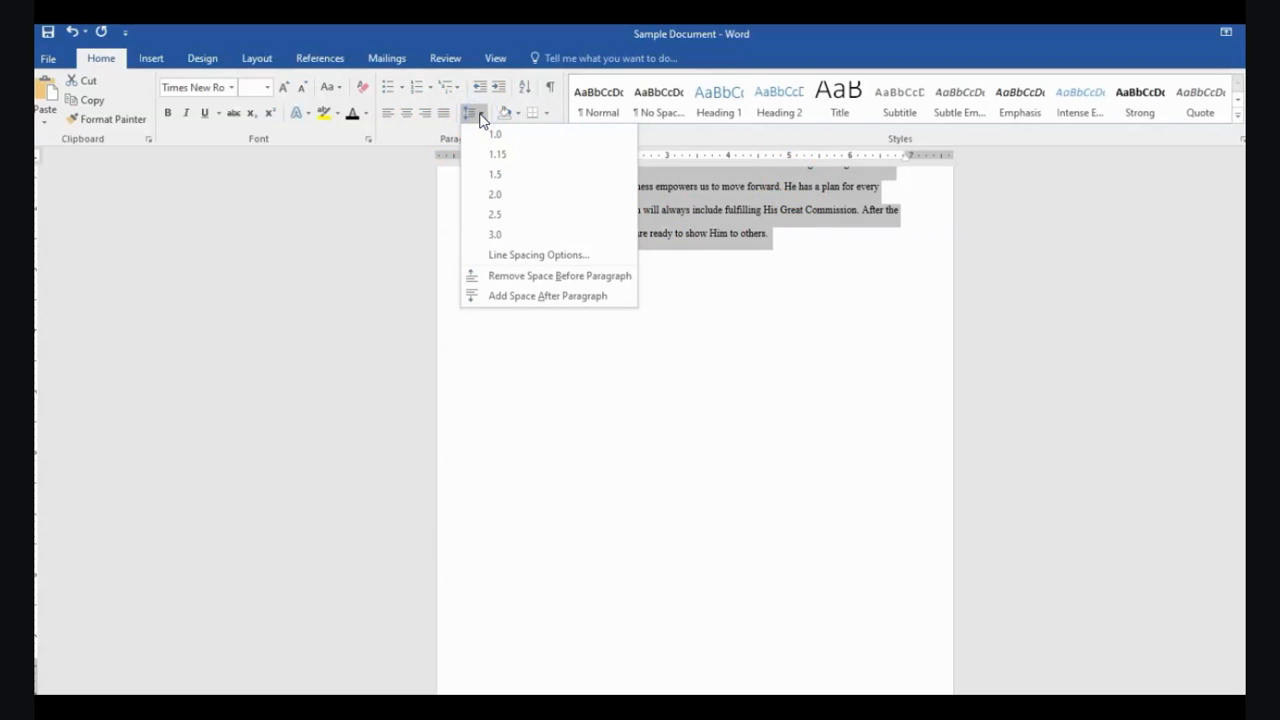
pyautogui.click(498, 158)
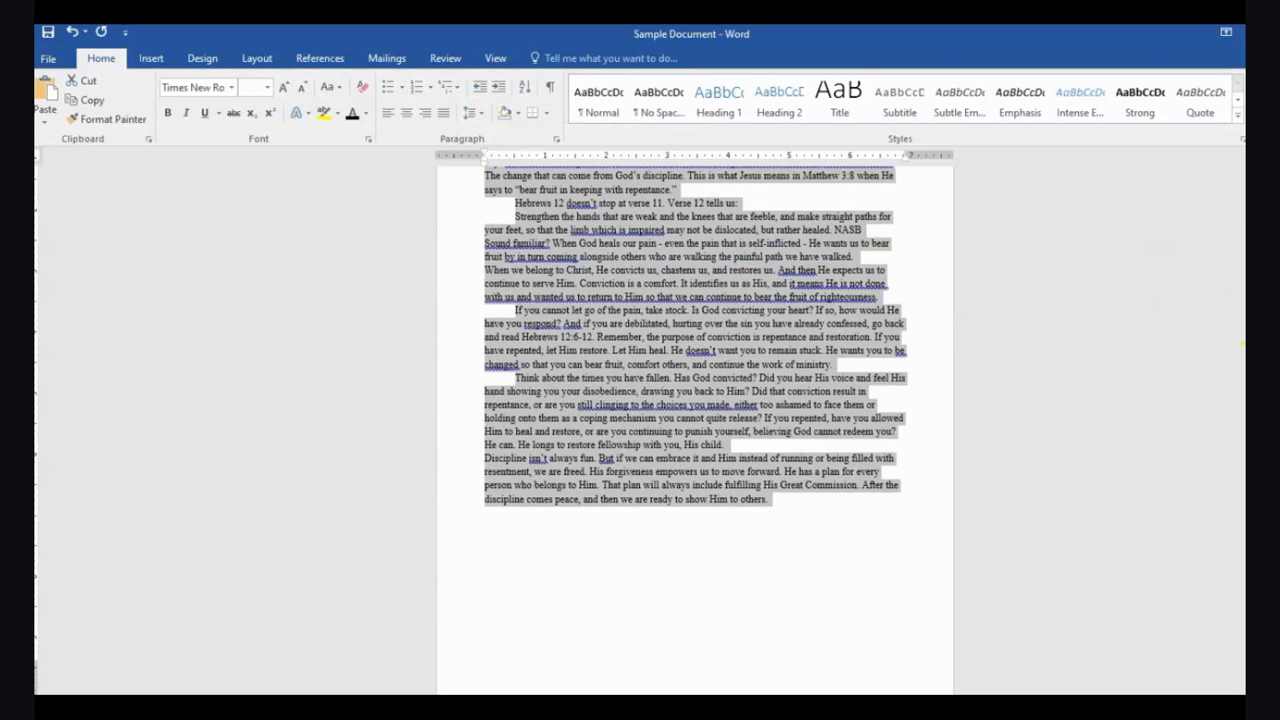
# Try a line spacing of 1.0 on the selected manuscript text.
pyautogui.scroll(20, 695, 430)
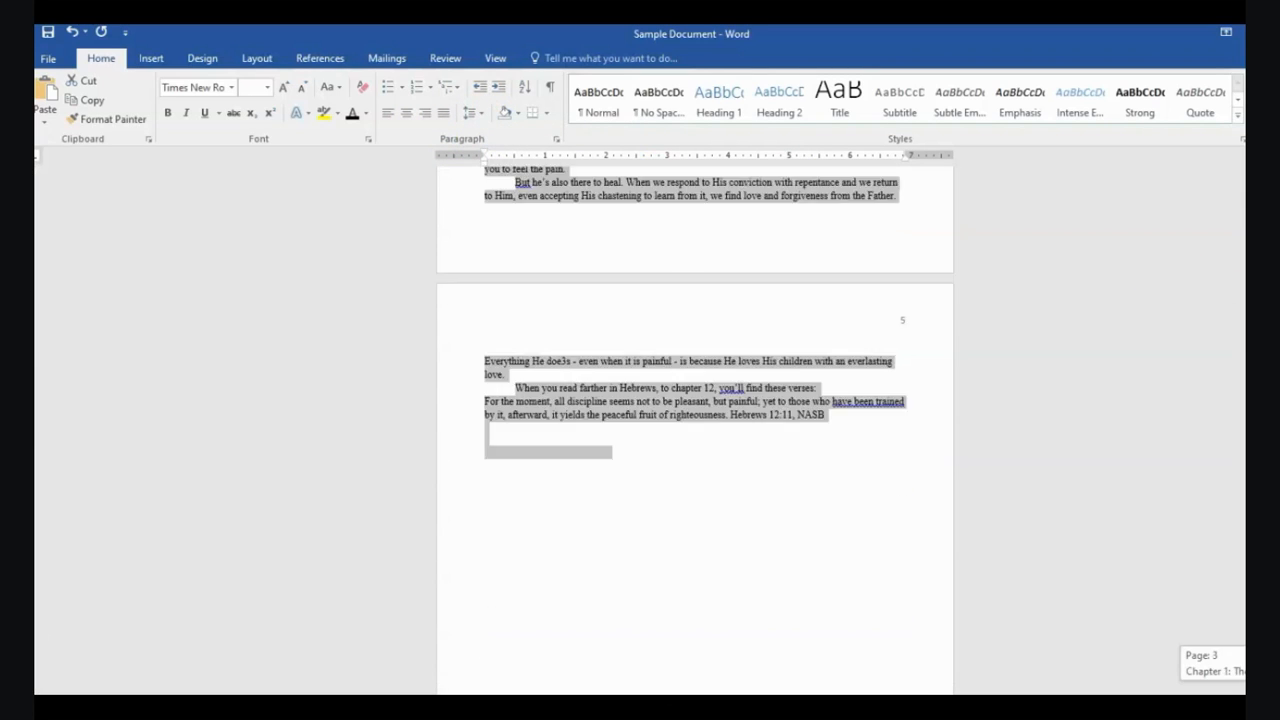
pyautogui.scroll(1, 794, 249)
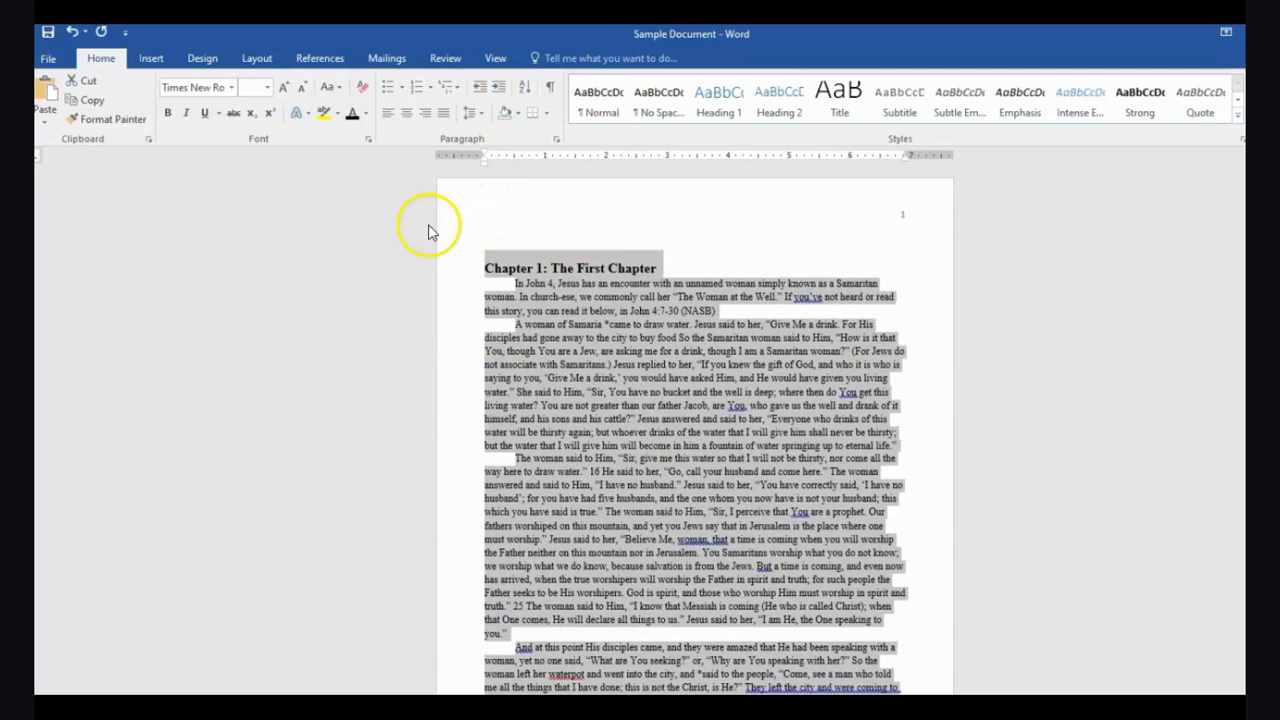
pyautogui.click(470, 113)
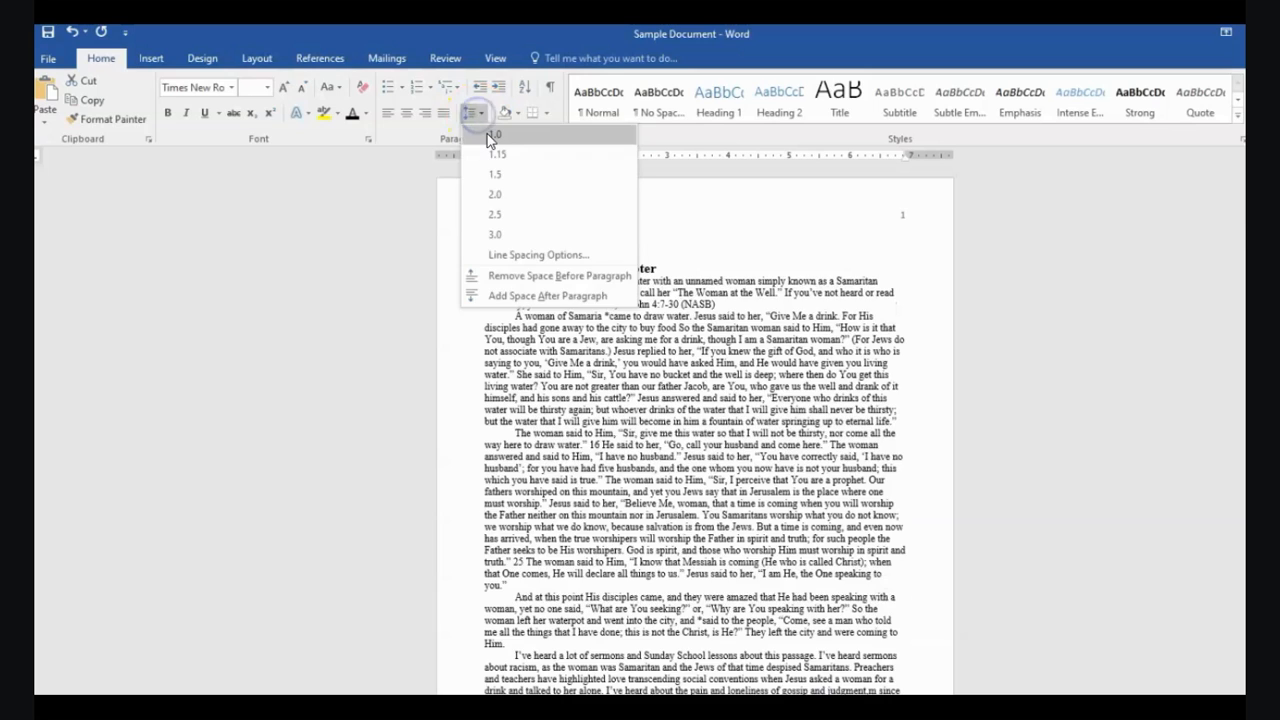
pyautogui.click(491, 136)
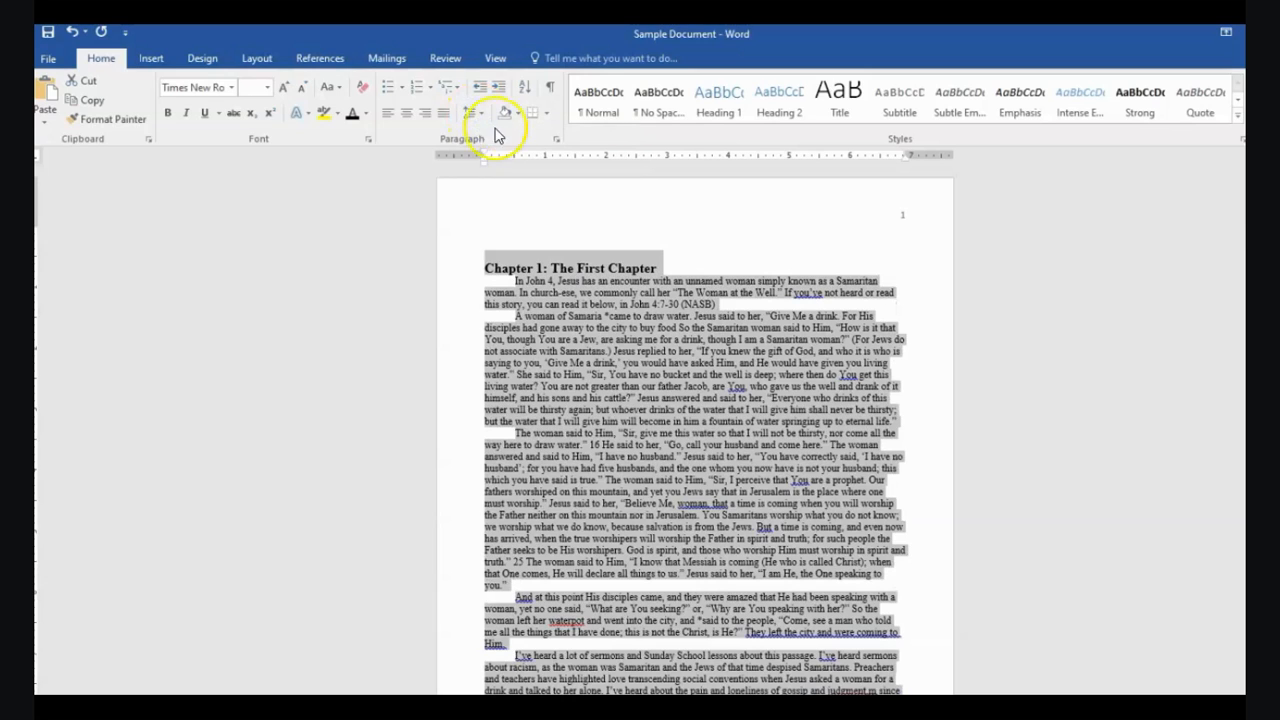
# Set the selected manuscript's line spacing back to 1.15 and deselect the text.
pyautogui.click(474, 113)
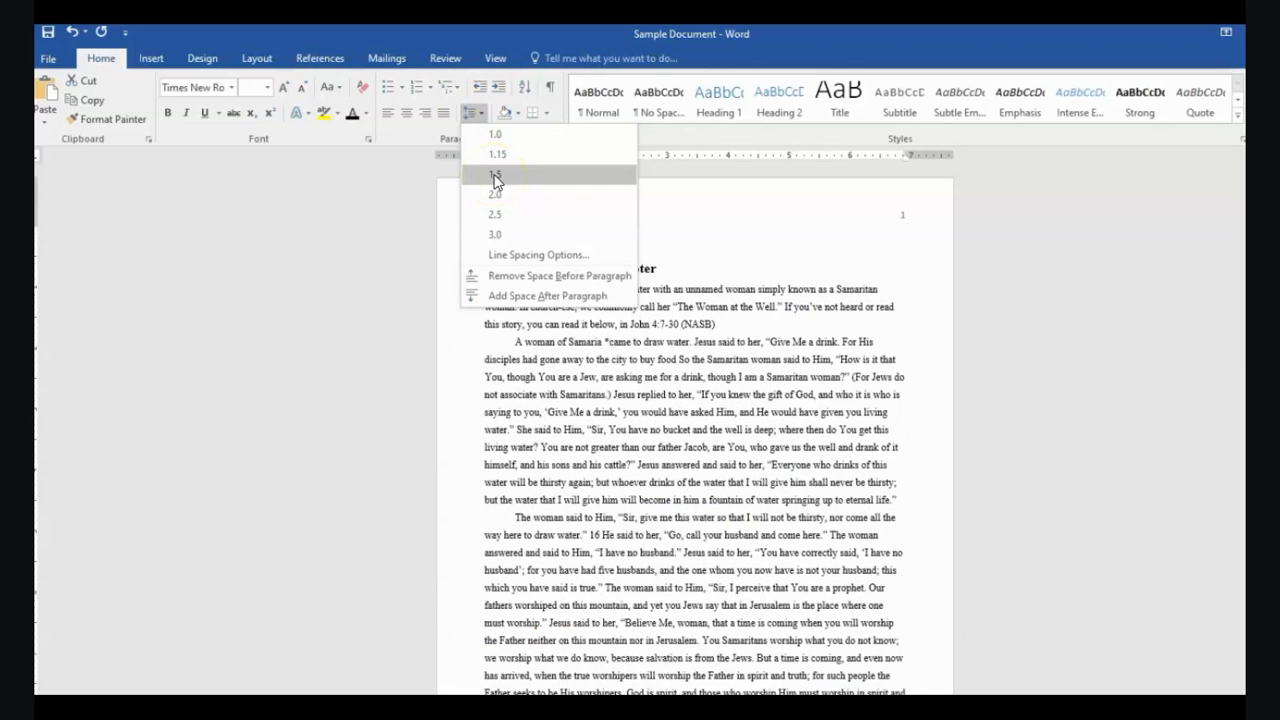
pyautogui.click(497, 157)
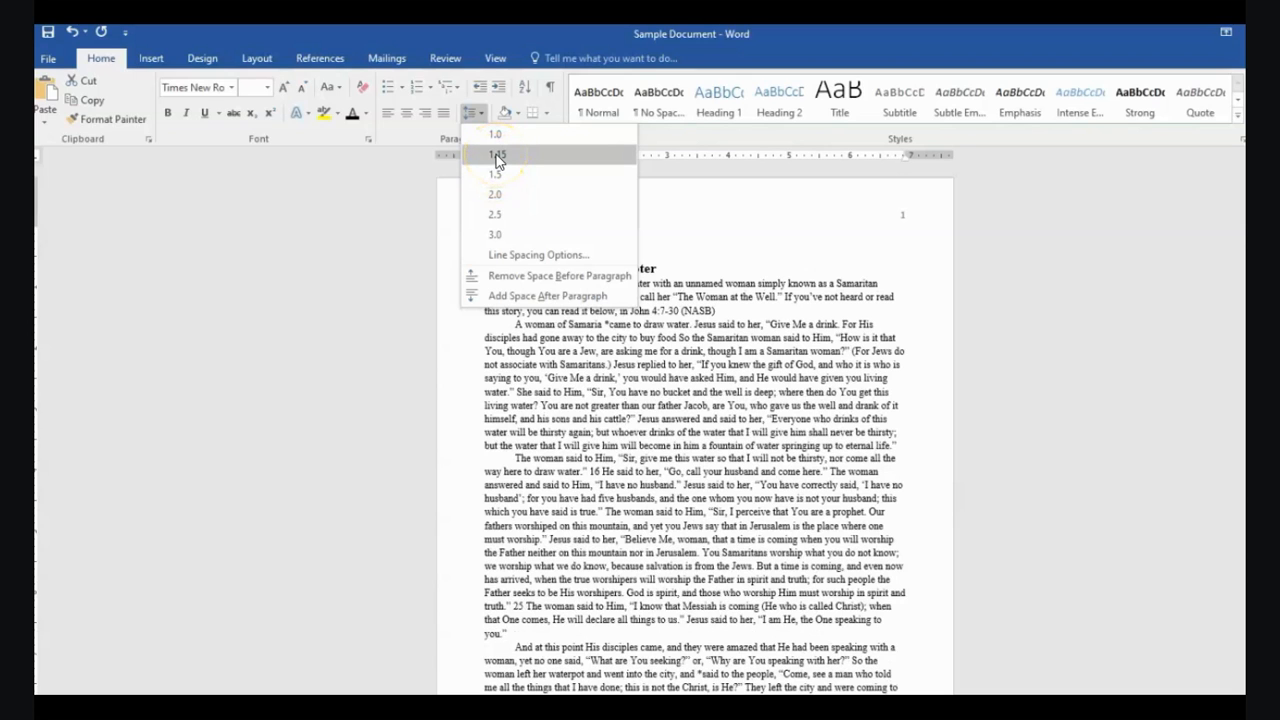
pyautogui.click(497, 158)
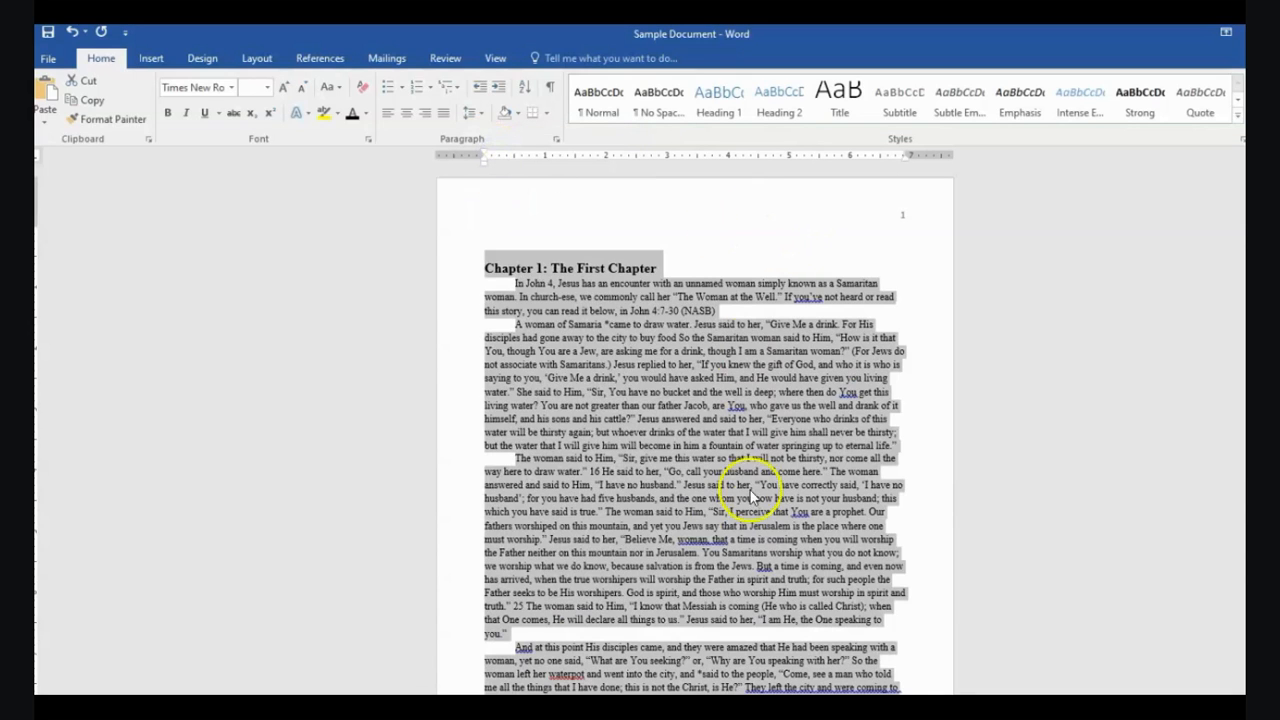
pyautogui.click(1012, 396)
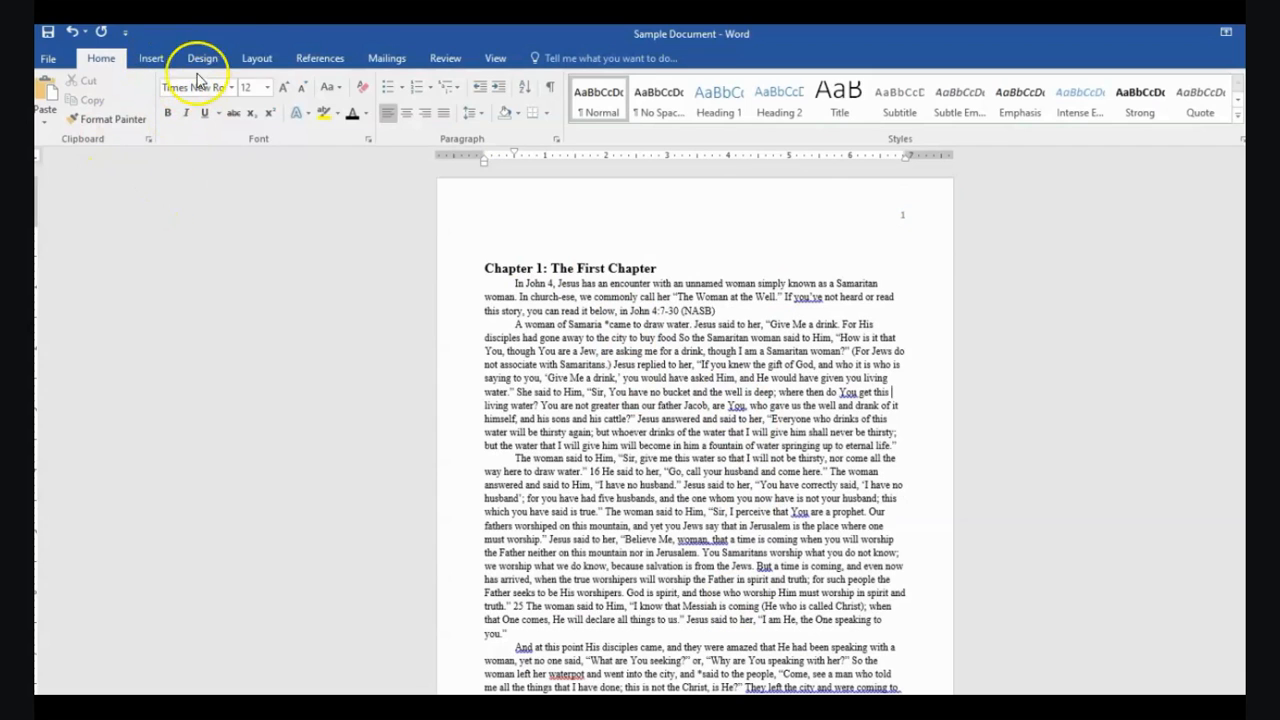
# Set a custom paper size of 6" wide by 9" high for the whole document.
pyautogui.click(256, 58)
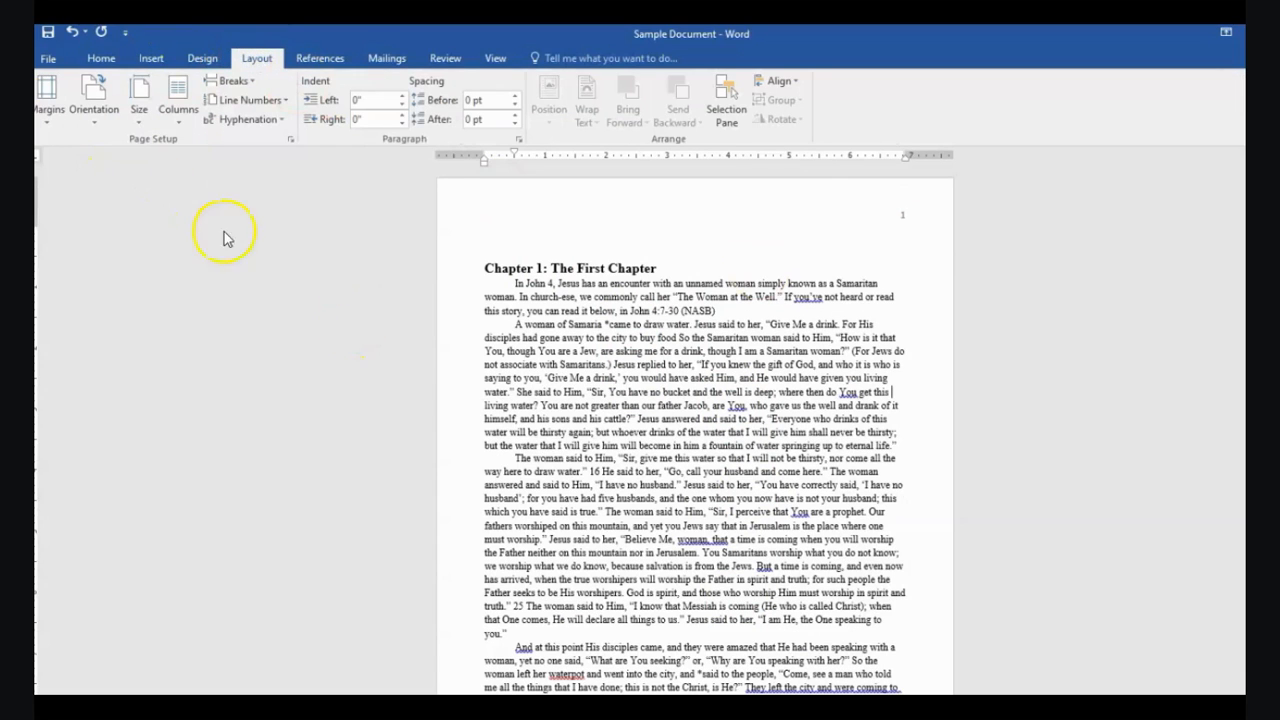
pyautogui.click(141, 128)
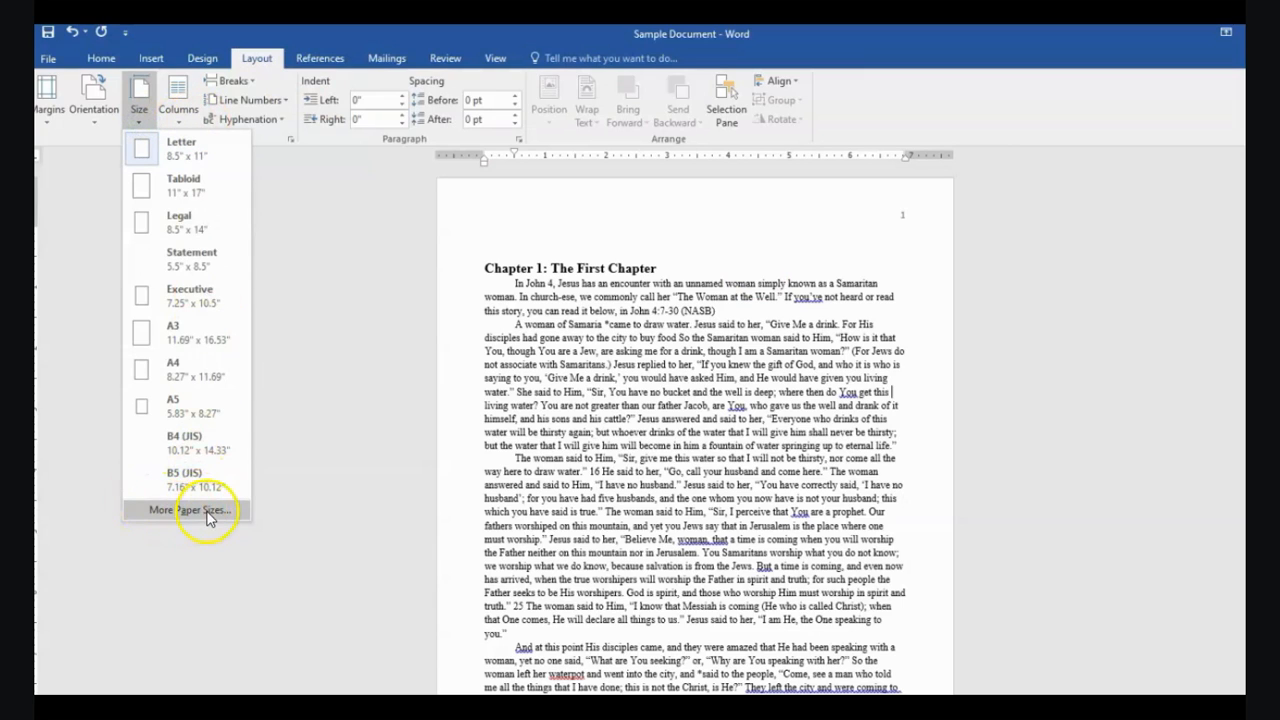
pyautogui.click(170, 509)
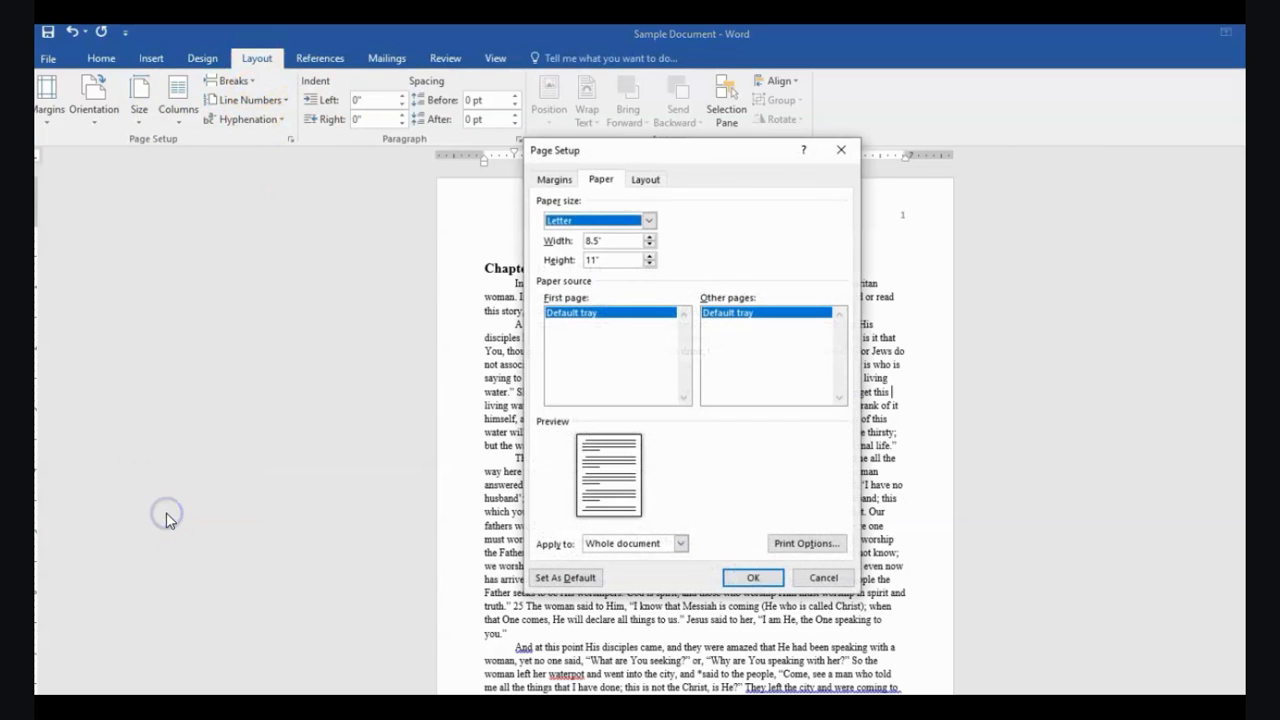
pyautogui.doubleClick(613, 240)
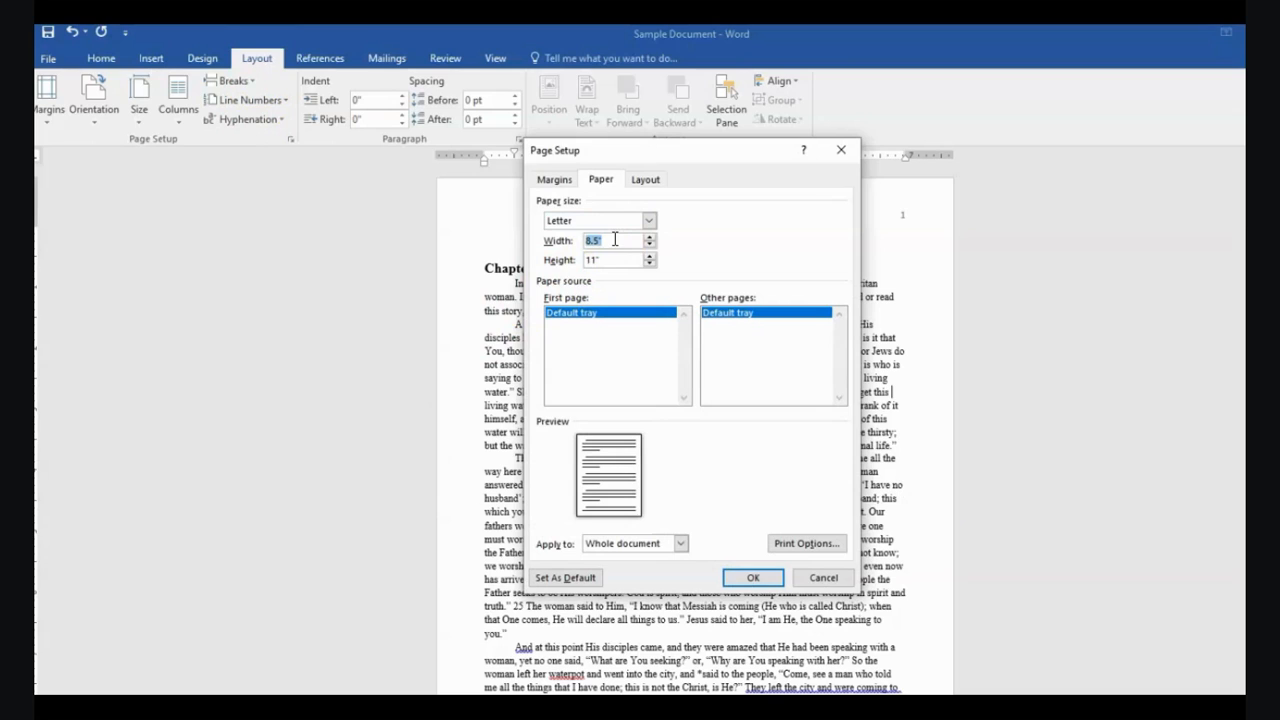
pyautogui.write('6"')
pyautogui.click(608, 255)
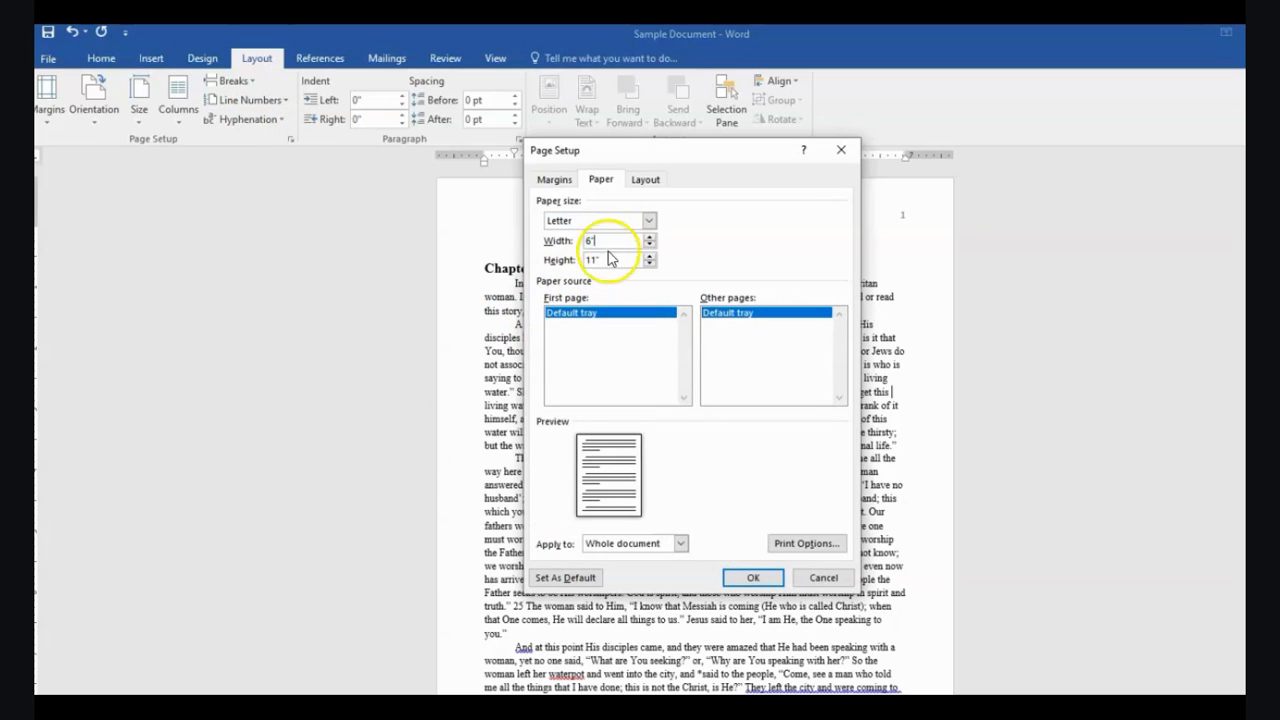
pyautogui.doubleClick(608, 259)
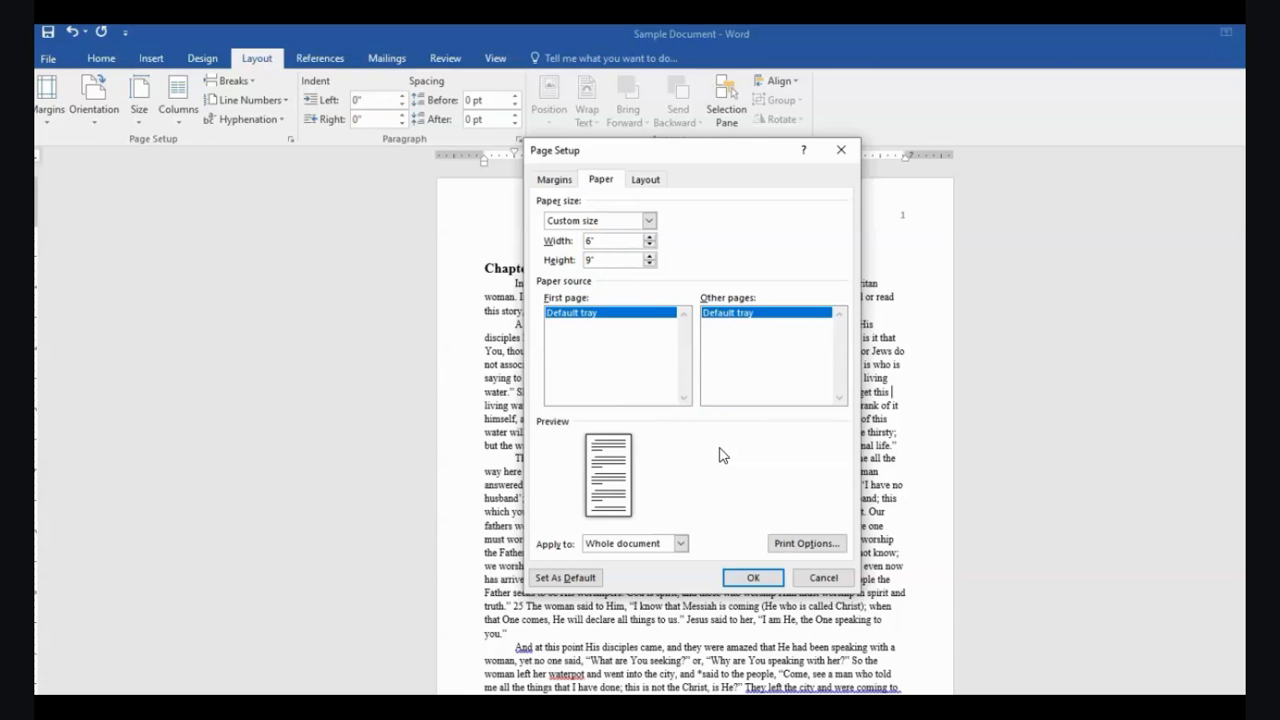
pyautogui.click(750, 580)
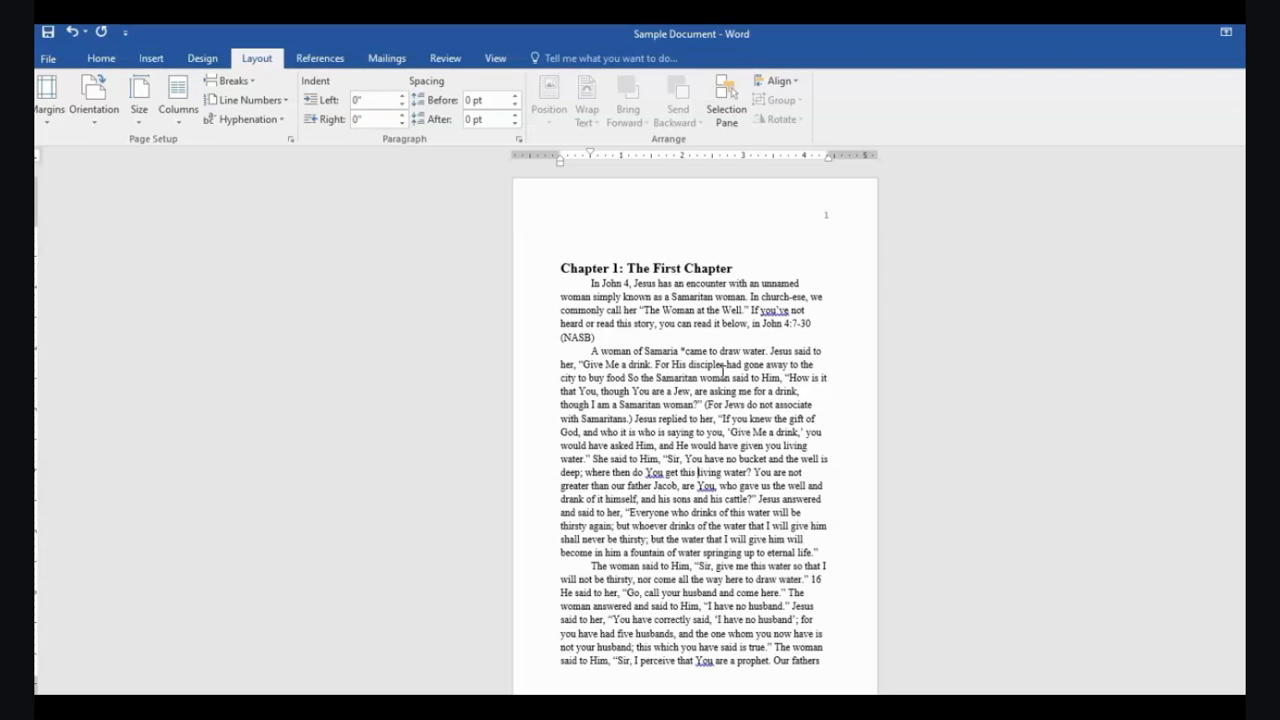
# Check the resized pages from Chapter 1 through the start of Chapter 2, including titles and header page numbers.
pyautogui.scroll(-1, 588, 253)
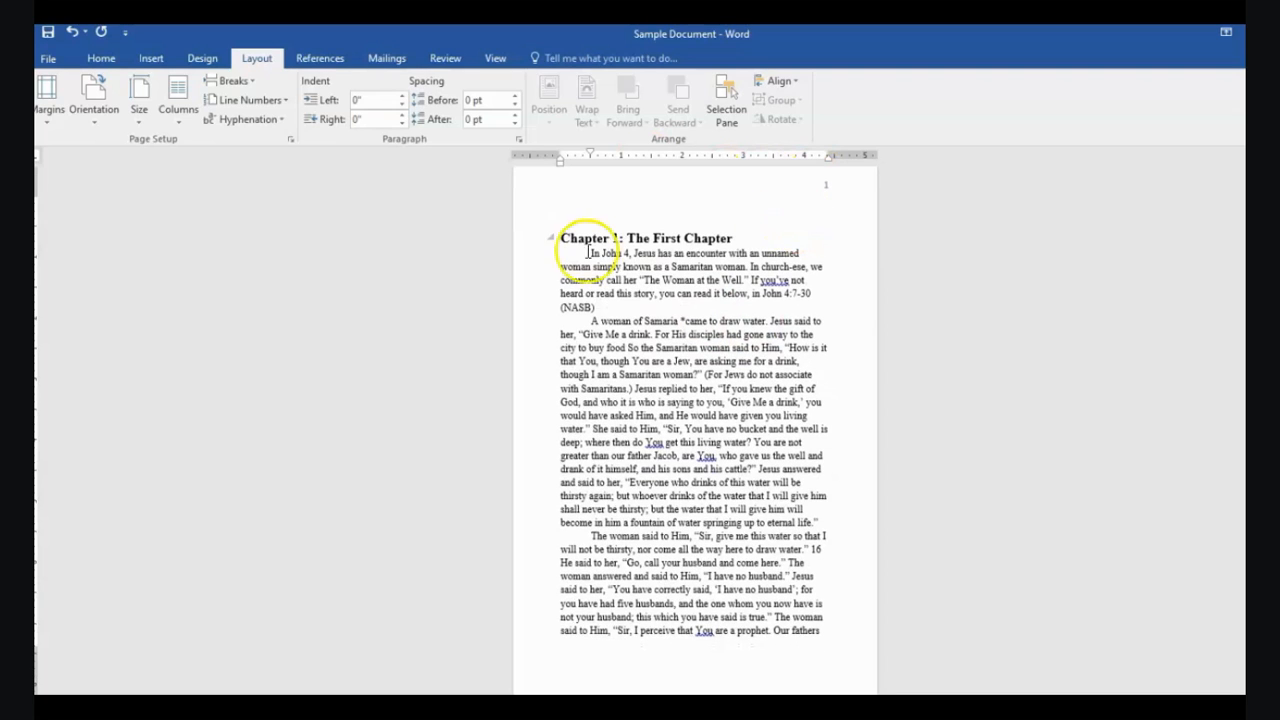
pyautogui.scroll(-7, 829, 400)
pyautogui.scroll(-20, 775, 388)
pyautogui.scroll(-20, 778, 385)
pyautogui.scroll(-11, 770, 370)
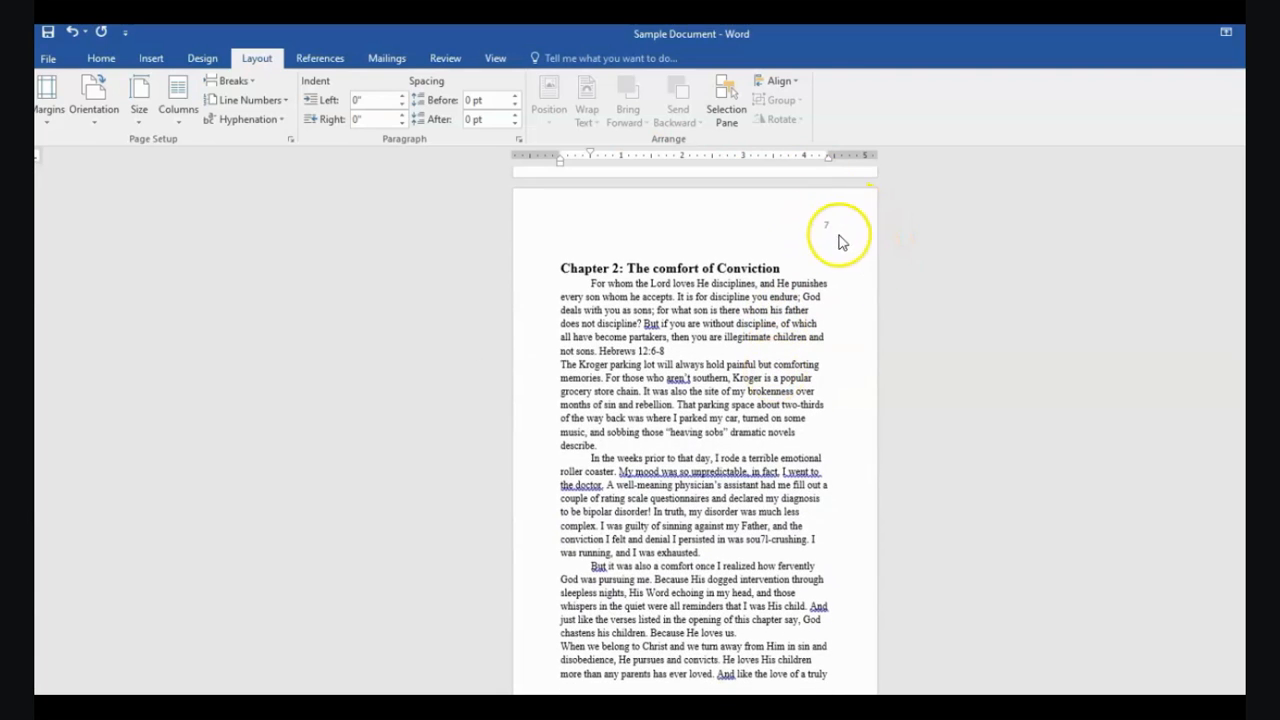
# Remove the blank page 10 that sits between the end of Chapter 2 and the start of Chapter 3.
pyautogui.scroll(-11, 774, 290)
pyautogui.scroll(-15, 775, 310)
pyautogui.scroll(-15, 786, 327)
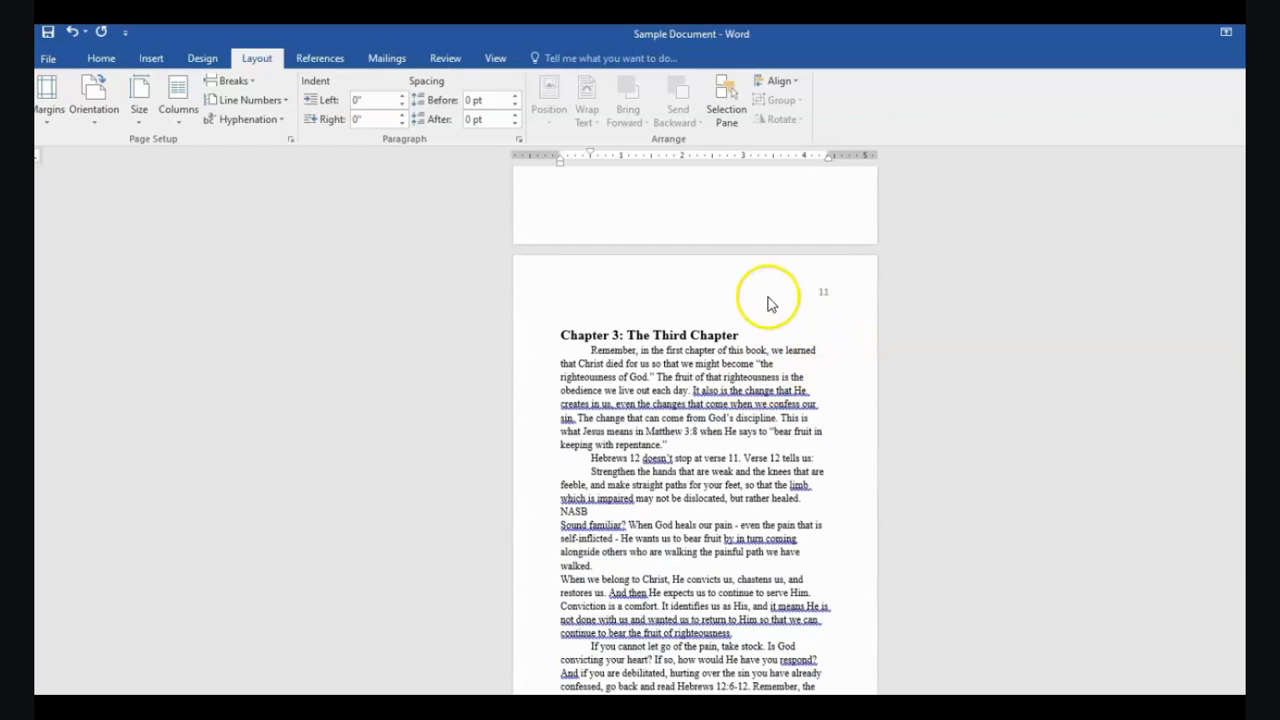
pyautogui.scroll(6, 750, 265)
pyautogui.scroll(5, 753, 277)
pyautogui.click(607, 327)
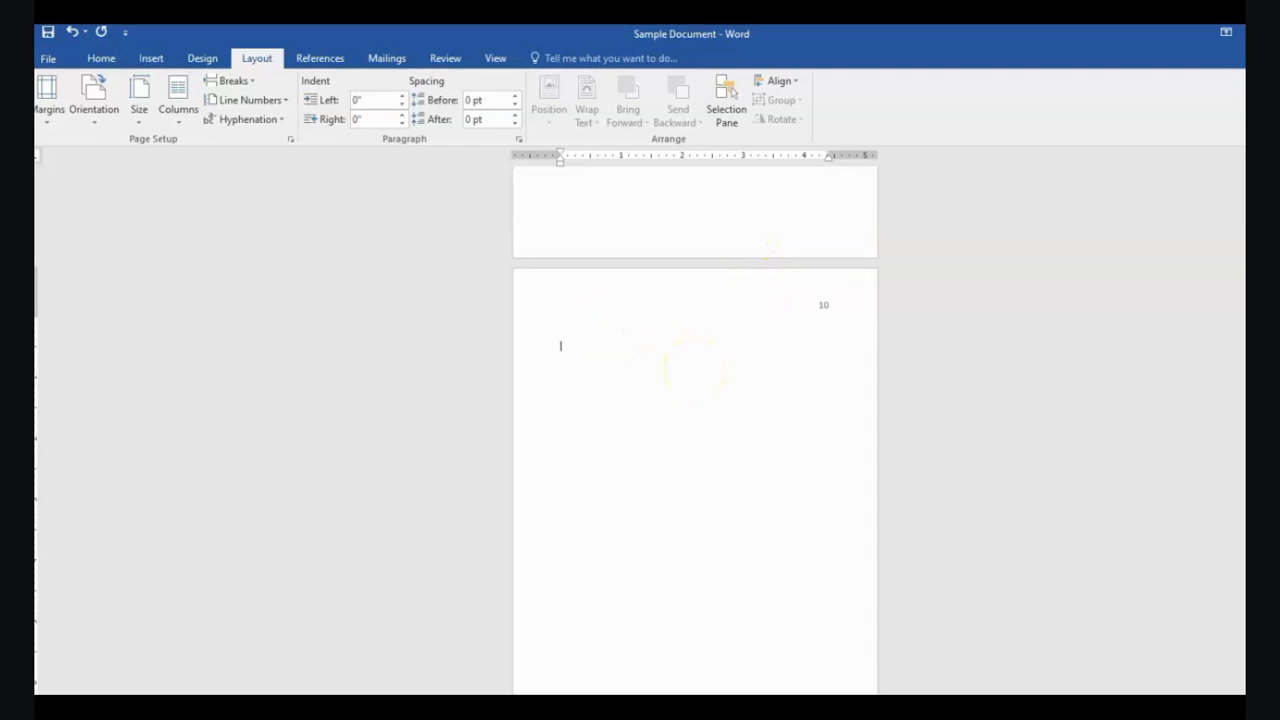
pyautogui.hotkey('ctrl', 'Return')
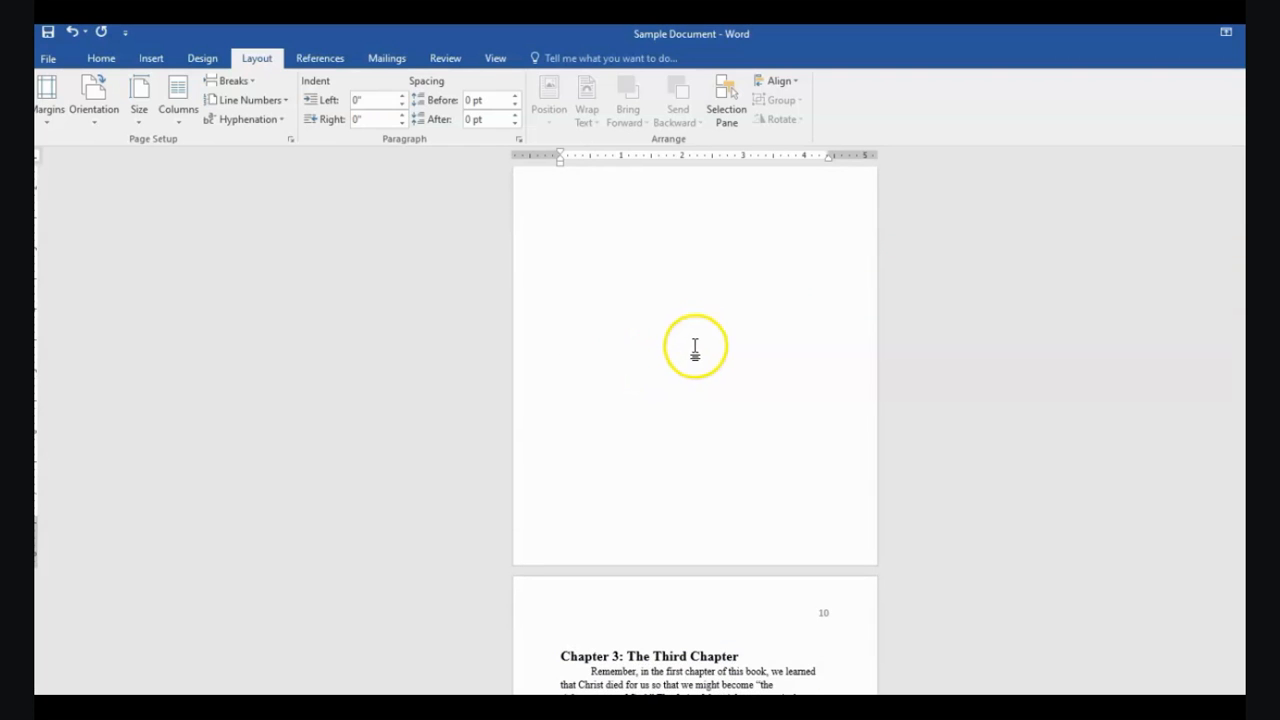
# Insert a page break below the closing Hebrews 12:11 passage on page 9 to move Chapter 3 to page 11.
pyautogui.scroll(5, 692, 336)
pyautogui.scroll(-7, 692, 336)
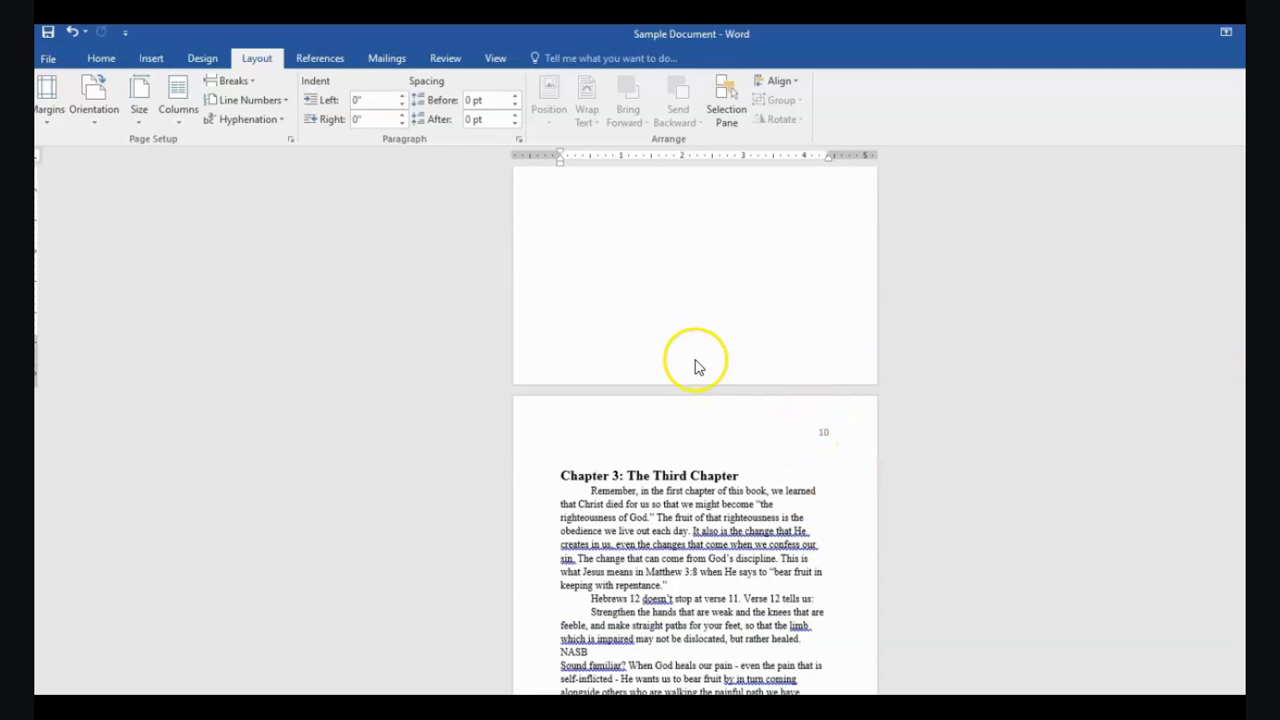
pyautogui.scroll(-1, 696, 364)
pyautogui.scroll(7, 698, 360)
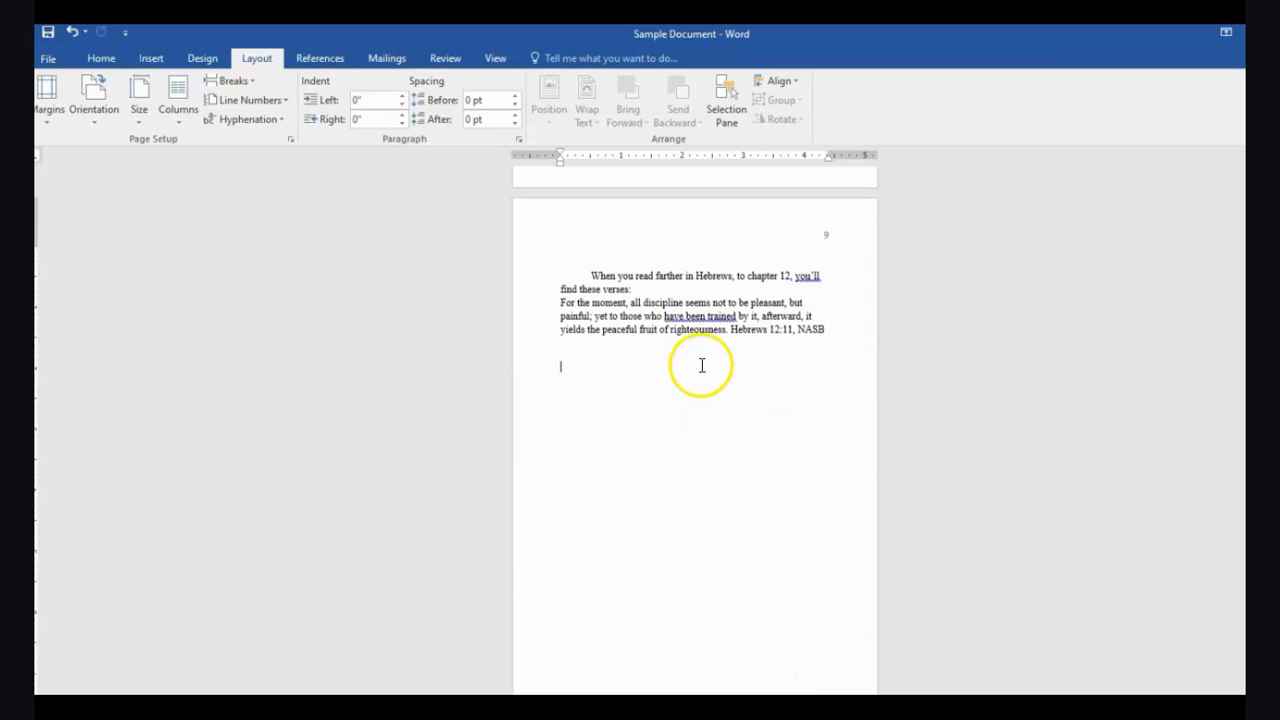
pyautogui.click(564, 370)
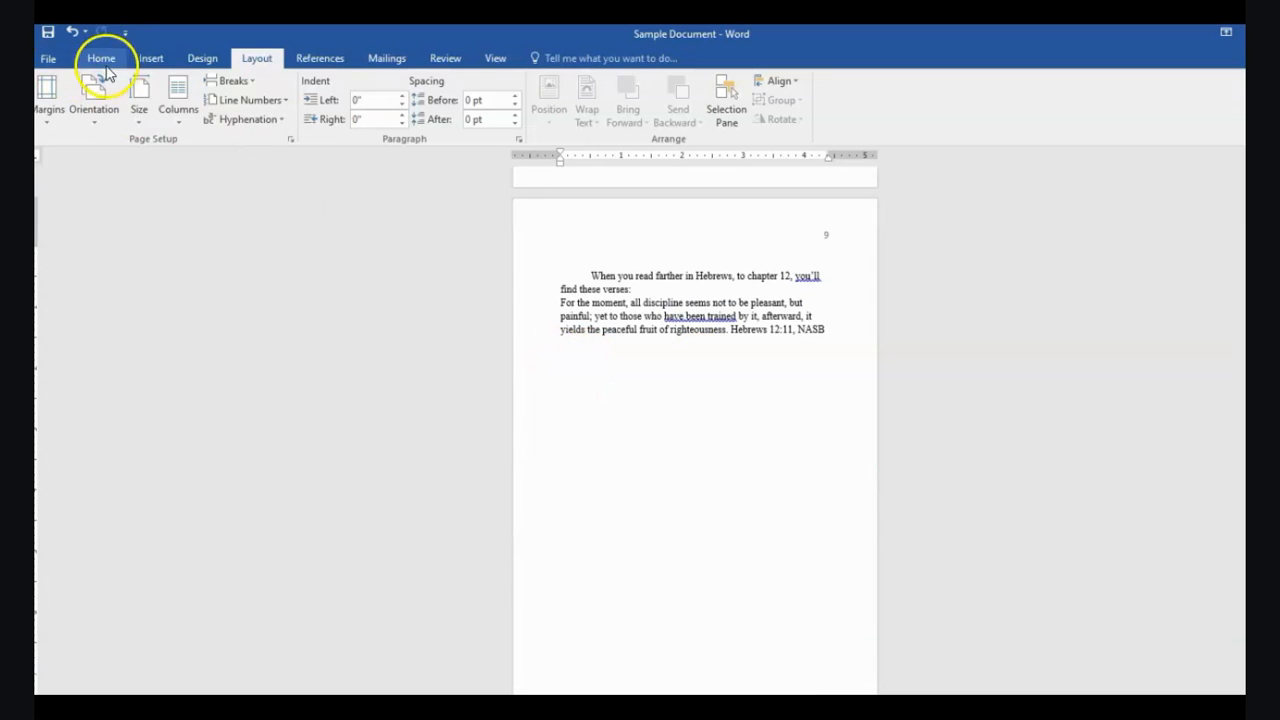
pyautogui.click(151, 58)
pyautogui.click(110, 92)
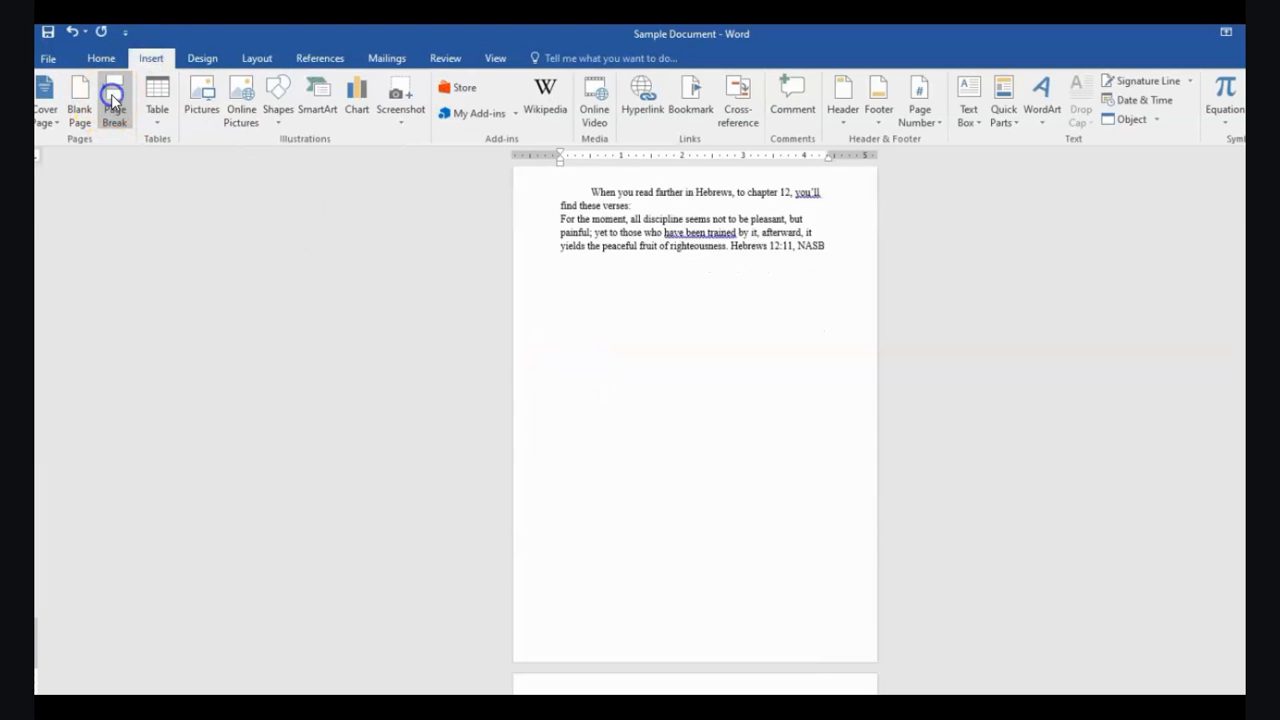
pyautogui.scroll(-5, 615, 490)
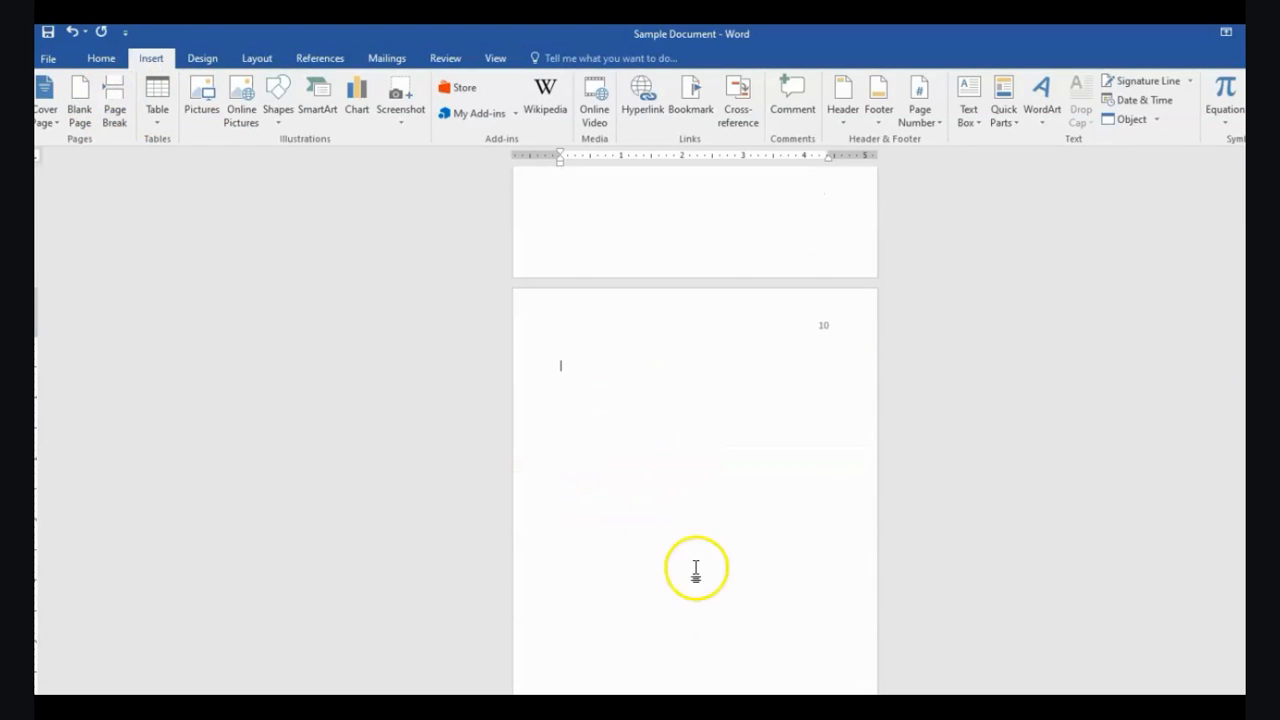
pyautogui.scroll(-2, 705, 530)
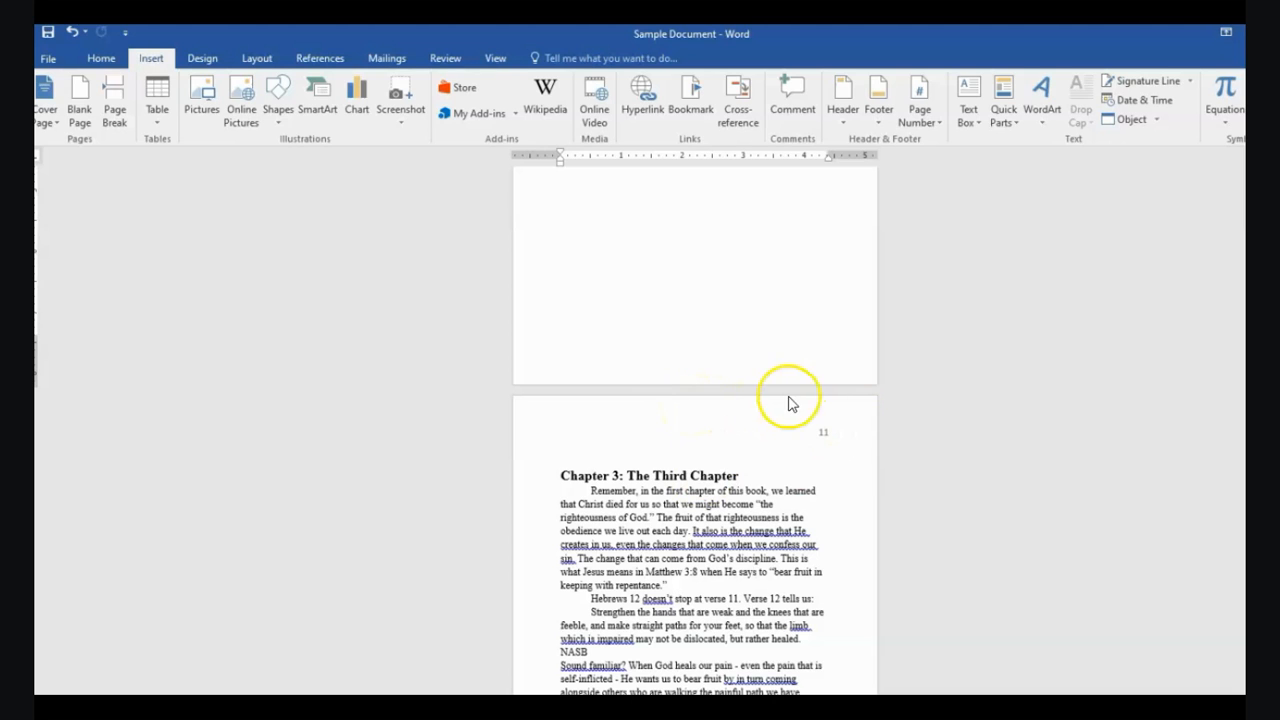
pyautogui.scroll(-5, 689, 360)
pyautogui.scroll(-7, 689, 360)
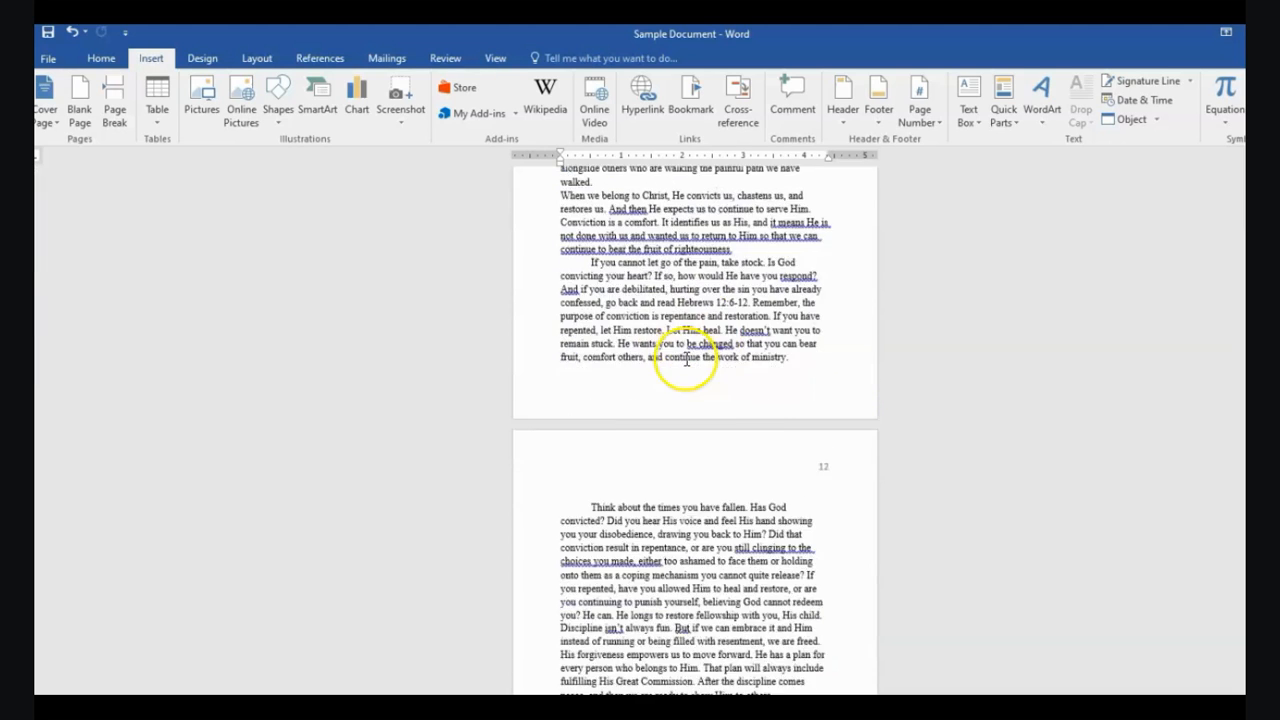
pyautogui.scroll(13, 689, 372)
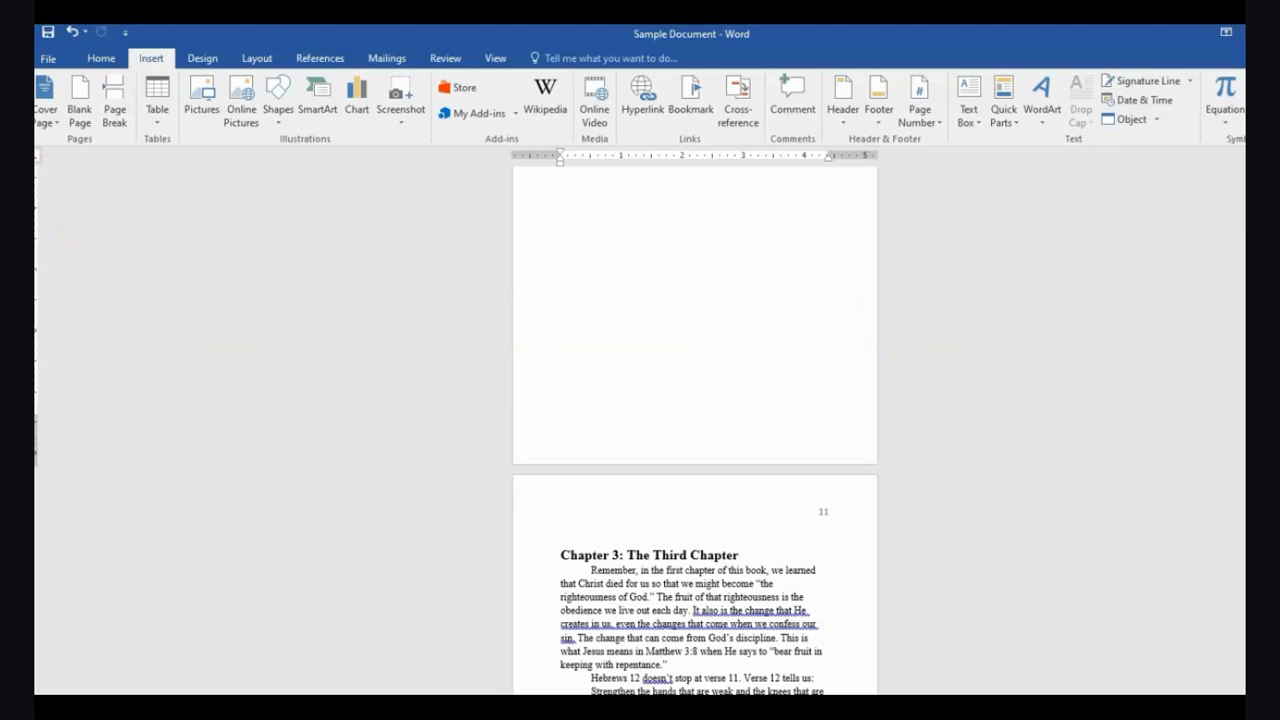
# Print all pages of the manuscript with Microsoft Print to PDF, saving the output as wellsample in the Documents folder.
pyautogui.click(47, 59)
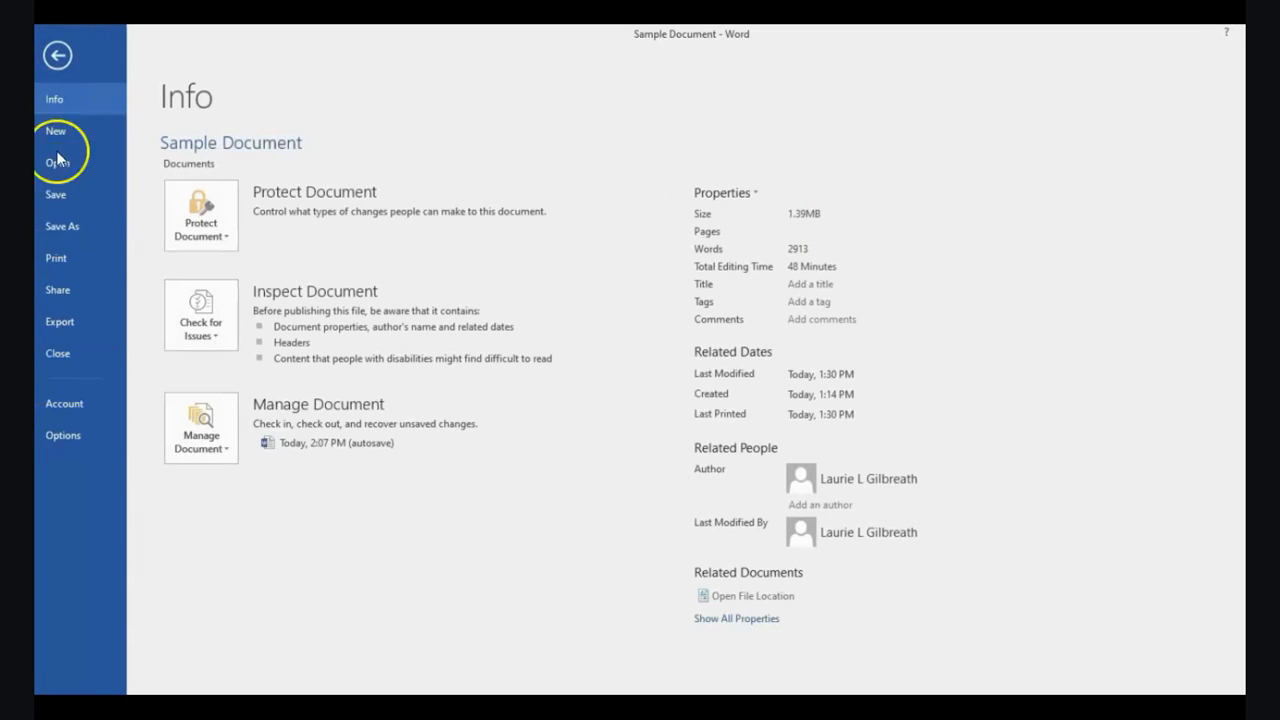
pyautogui.click(62, 258)
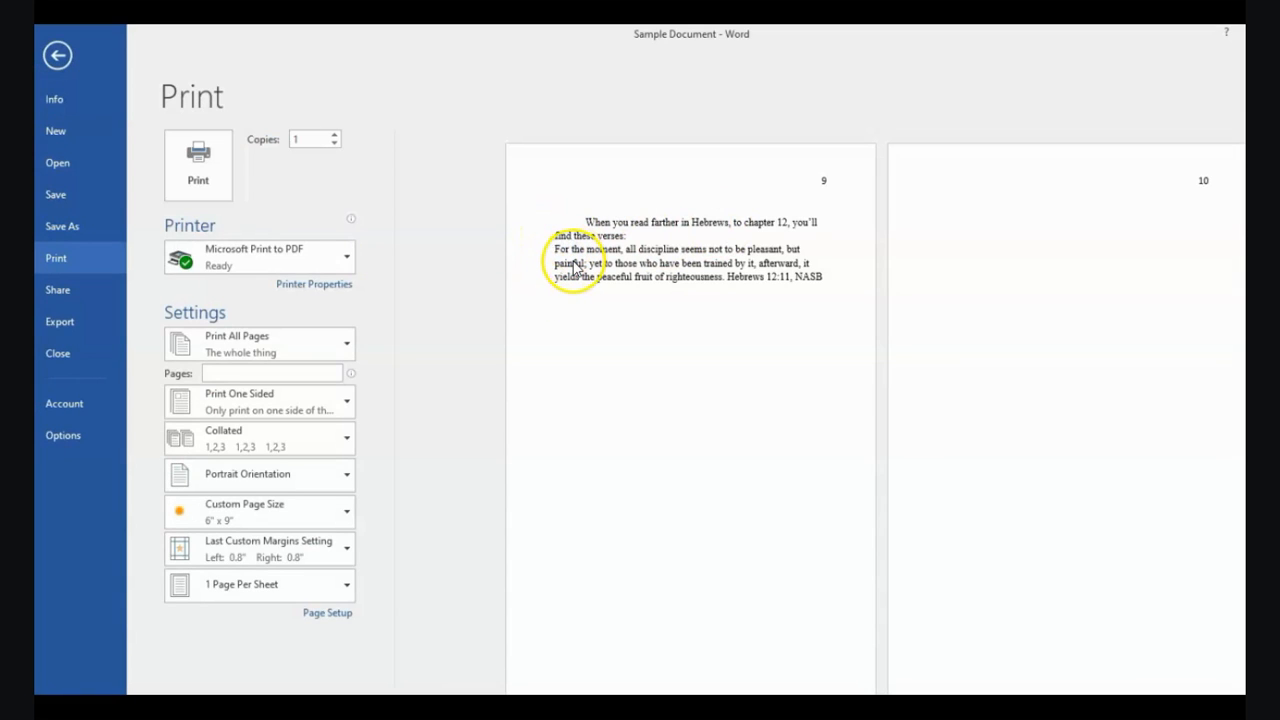
pyautogui.click(349, 257)
pyautogui.click(260, 367)
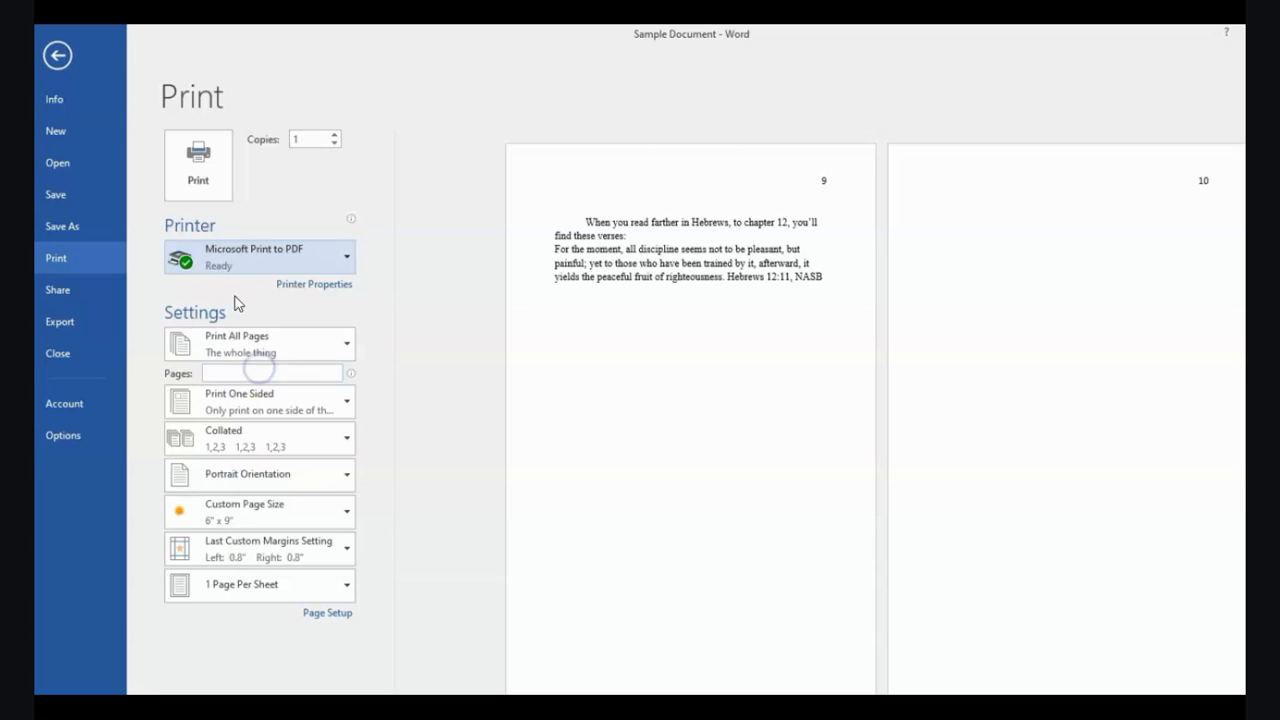
pyautogui.click(203, 170)
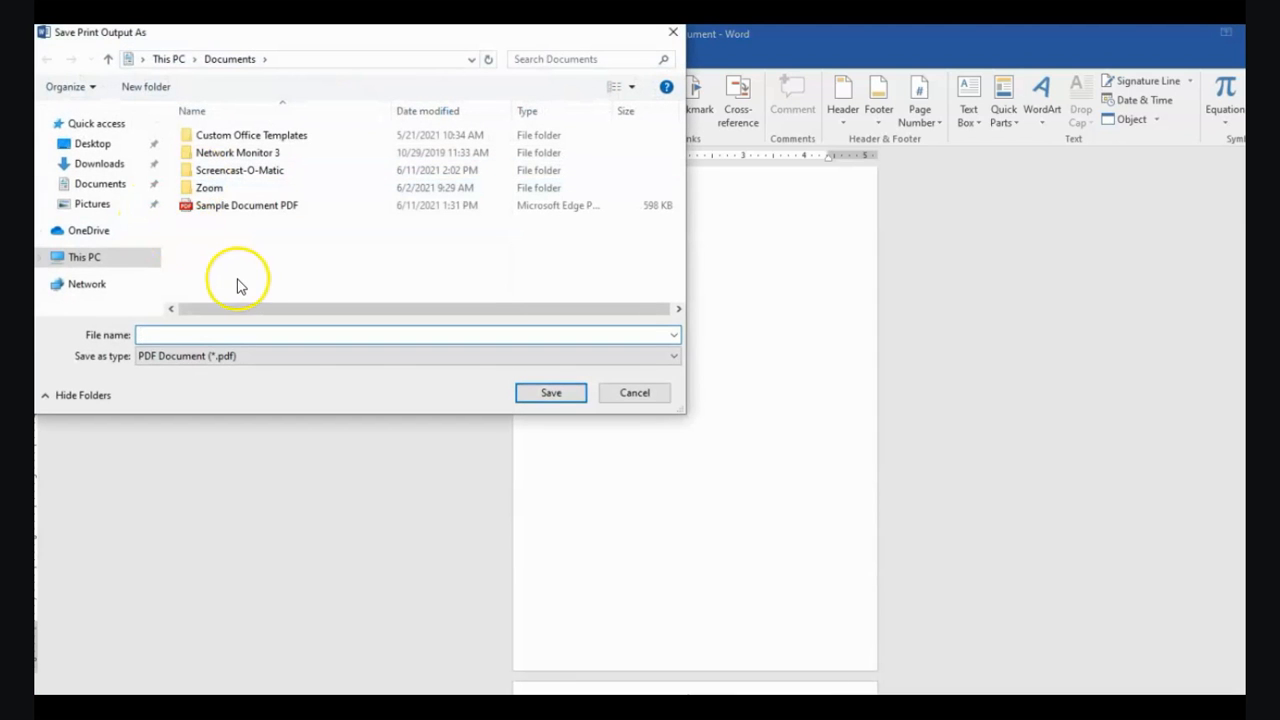
pyautogui.click(194, 334)
pyautogui.write('wellsample')
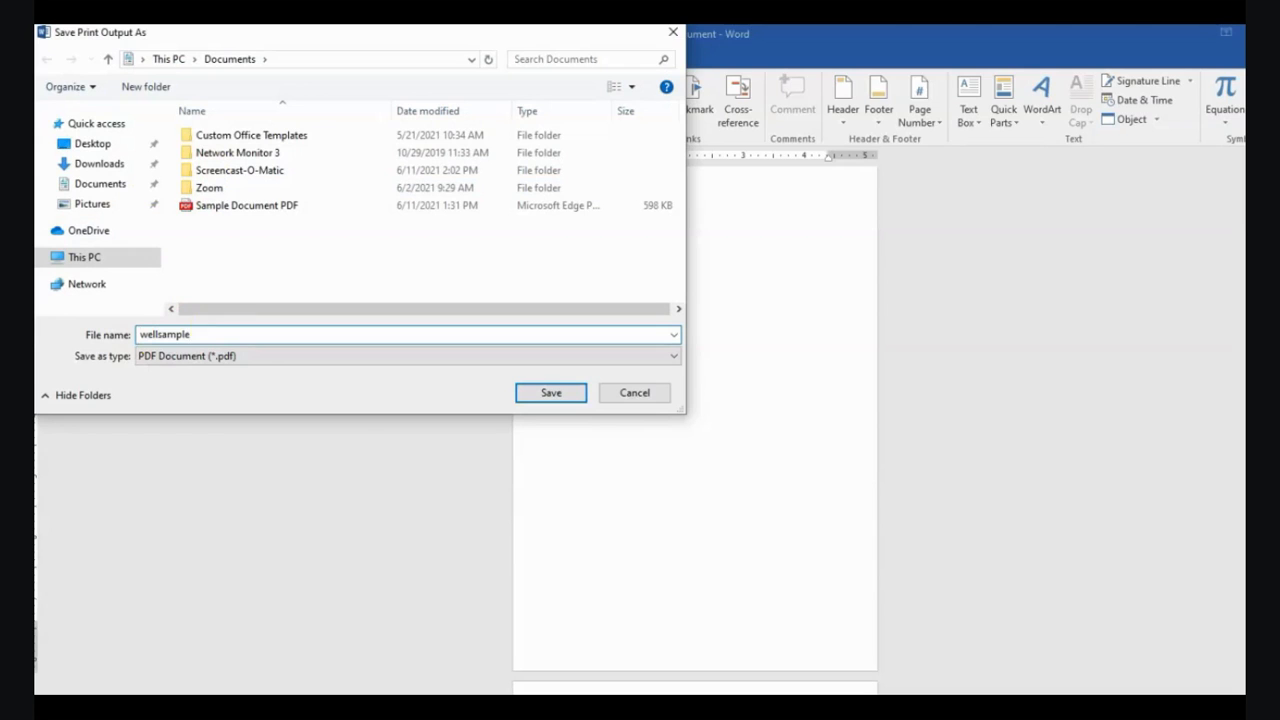
pyautogui.click(552, 393)
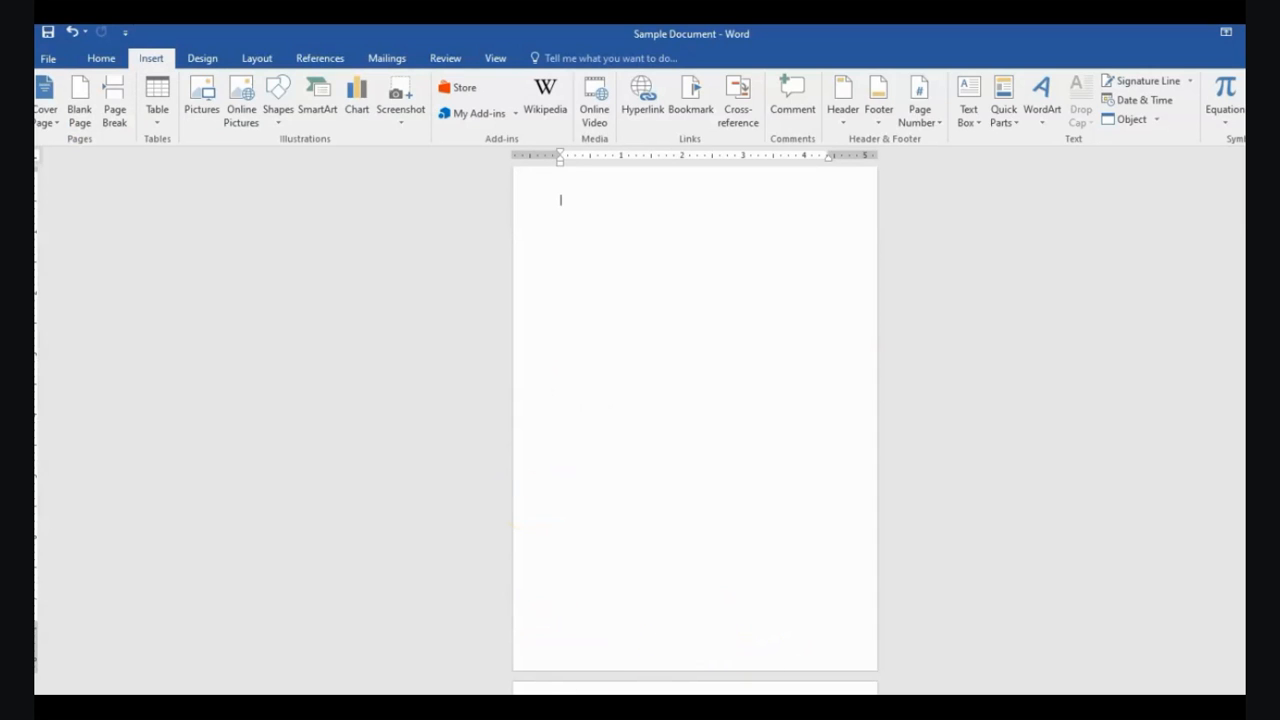
# Switch to File Explorer and open the wellsample PDF from the Documents folder.
pyautogui.click(345, 708)
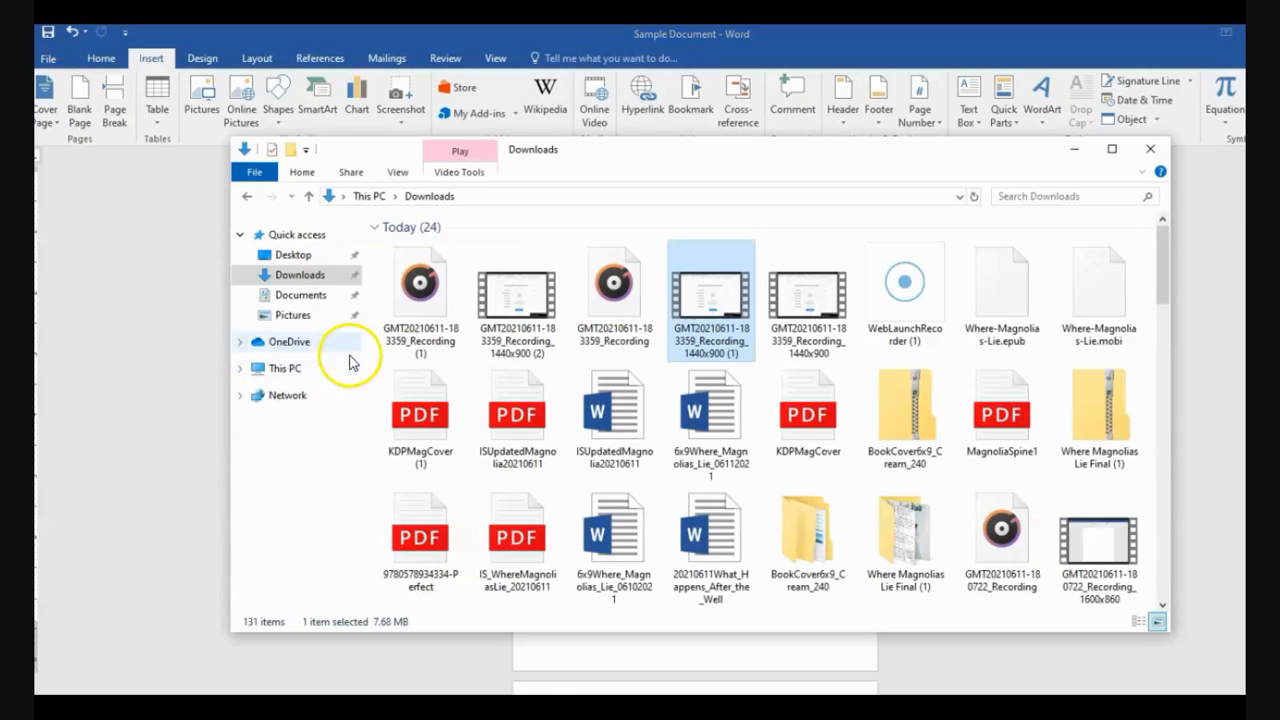
pyautogui.click(300, 295)
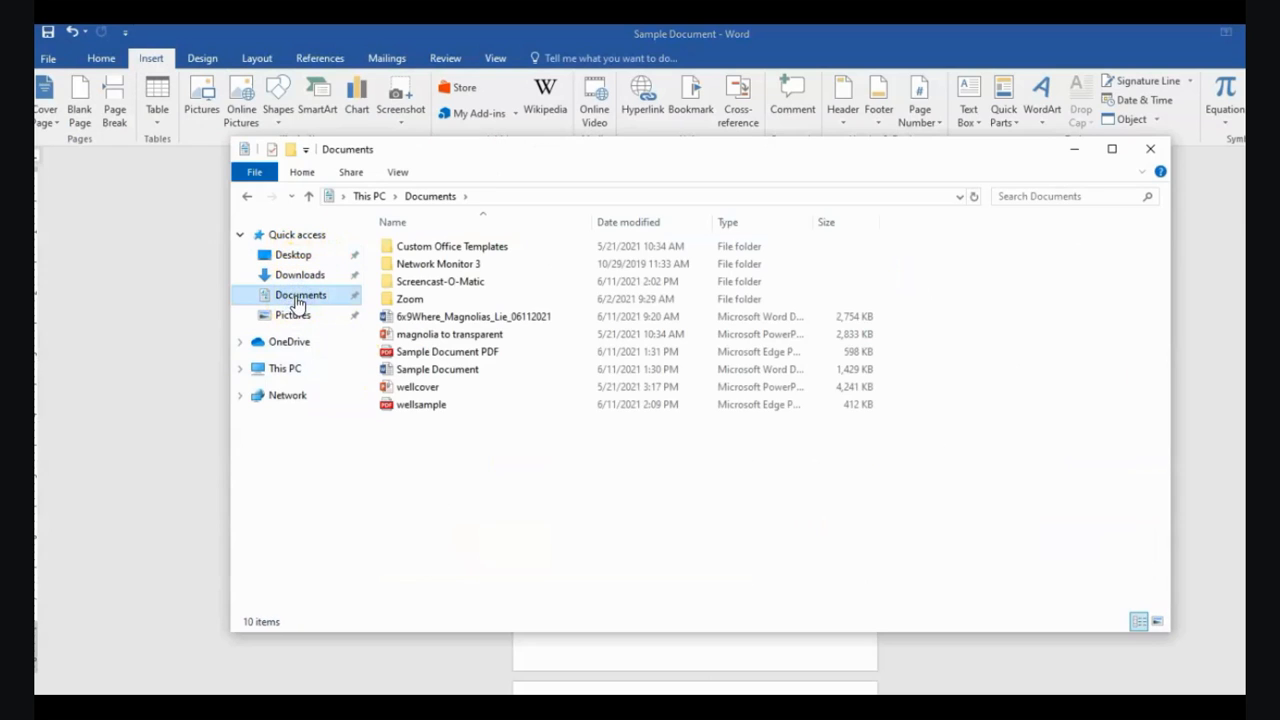
pyautogui.doubleClick(403, 405)
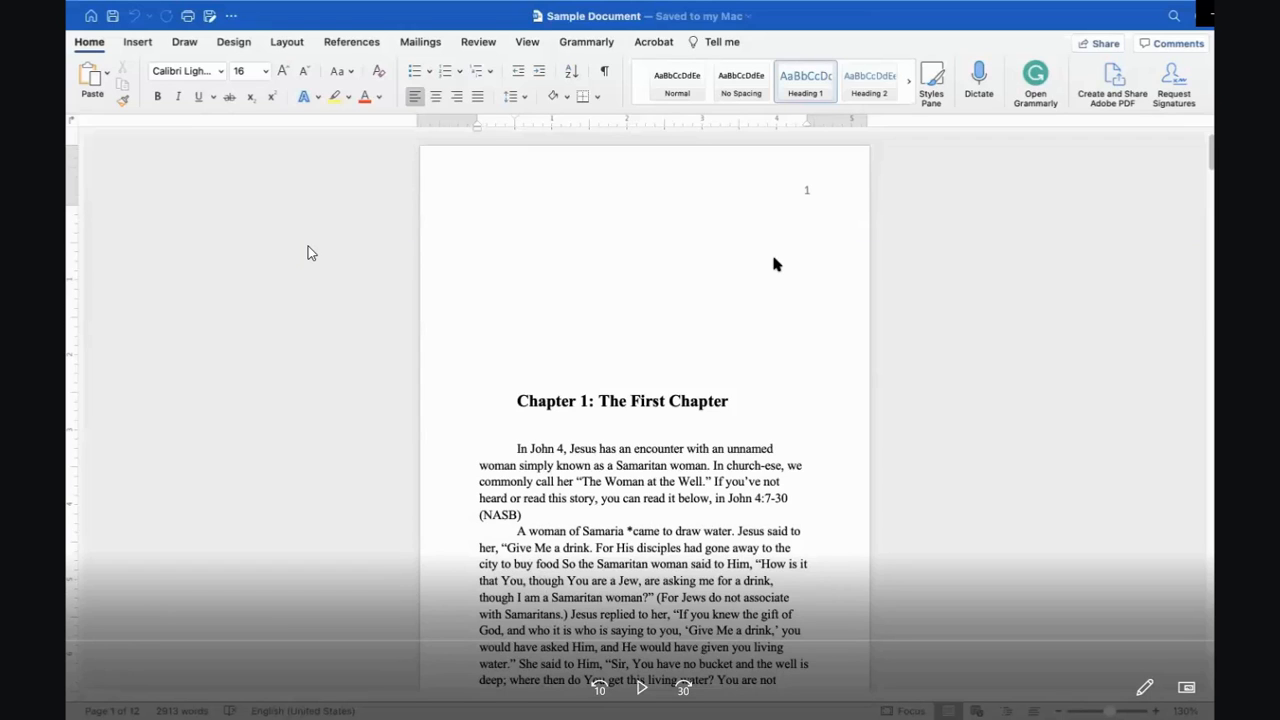
pyautogui.click(303, 250)
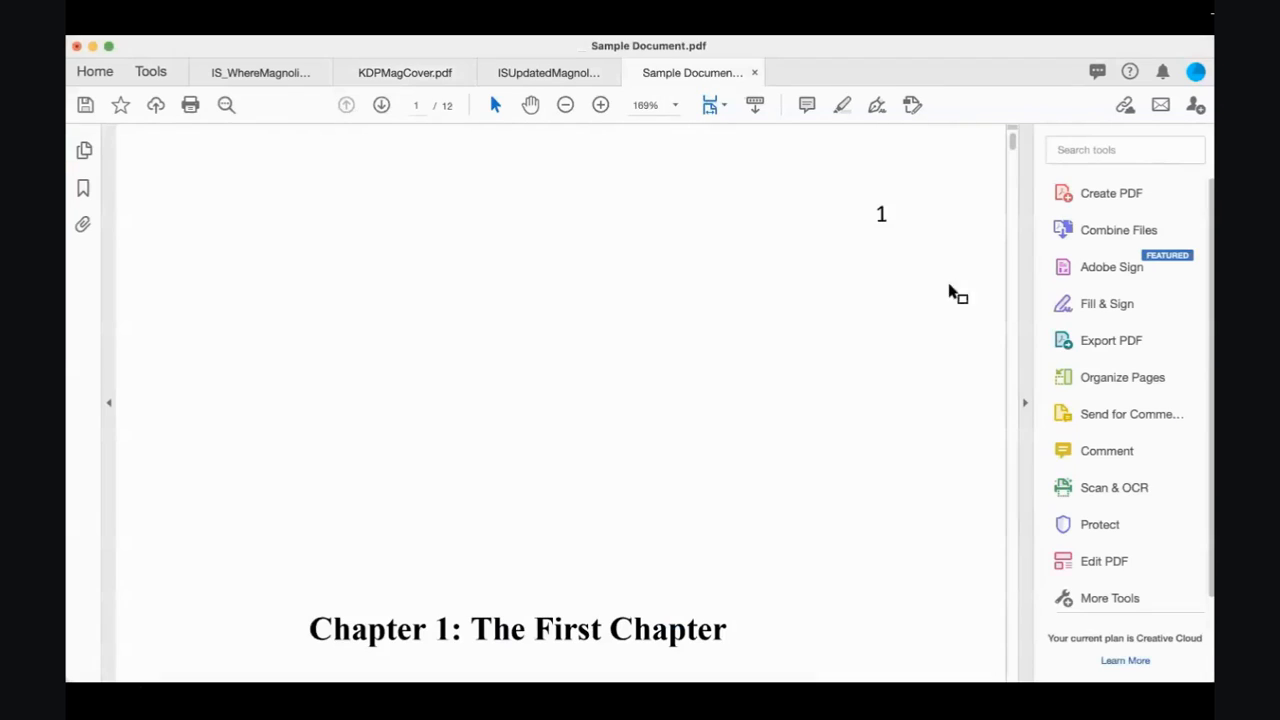
# In Adobe Acrobat, create a PDF from the single file Sample Document.docx in the Downloads folder.
pyautogui.click(145, 72)
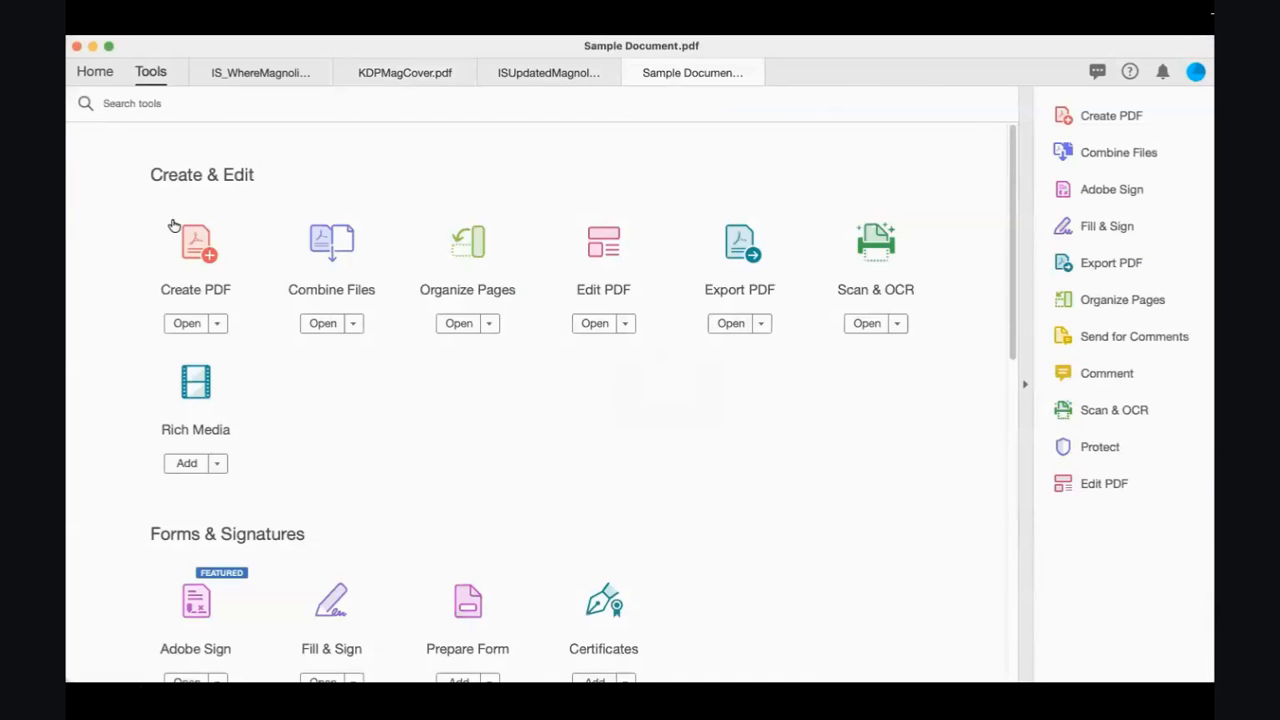
pyautogui.click(200, 245)
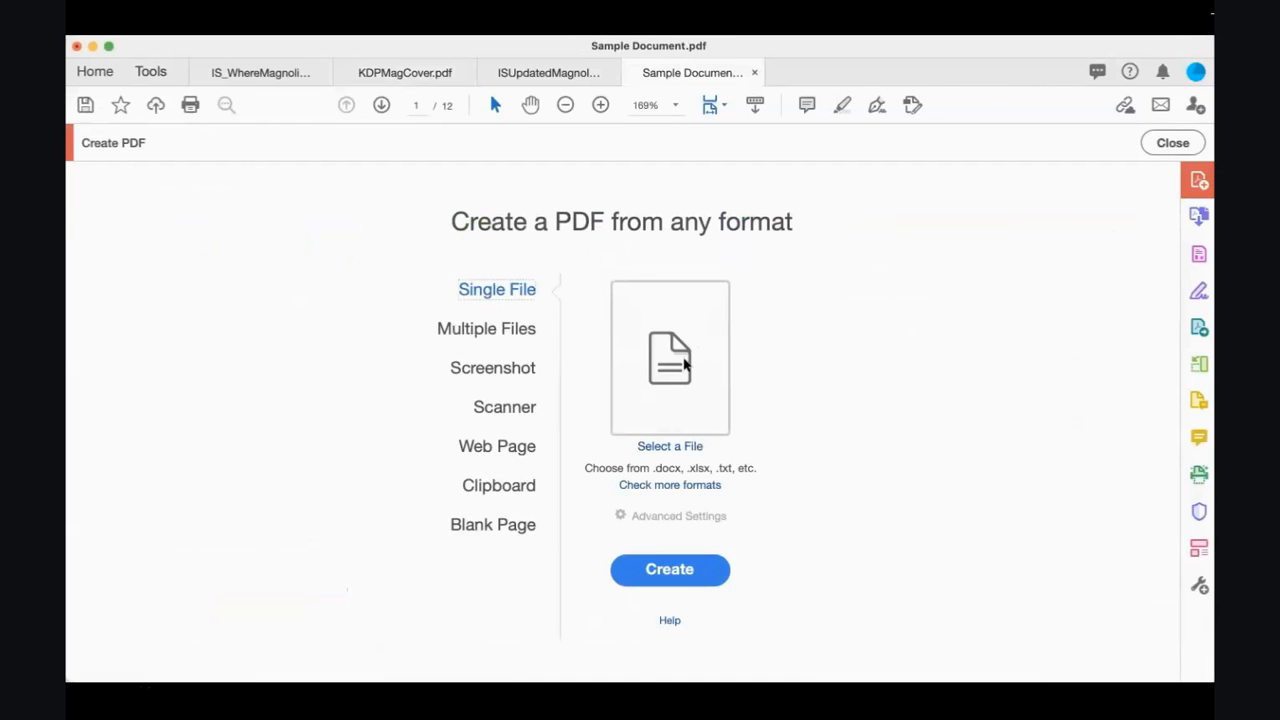
pyautogui.click(679, 366)
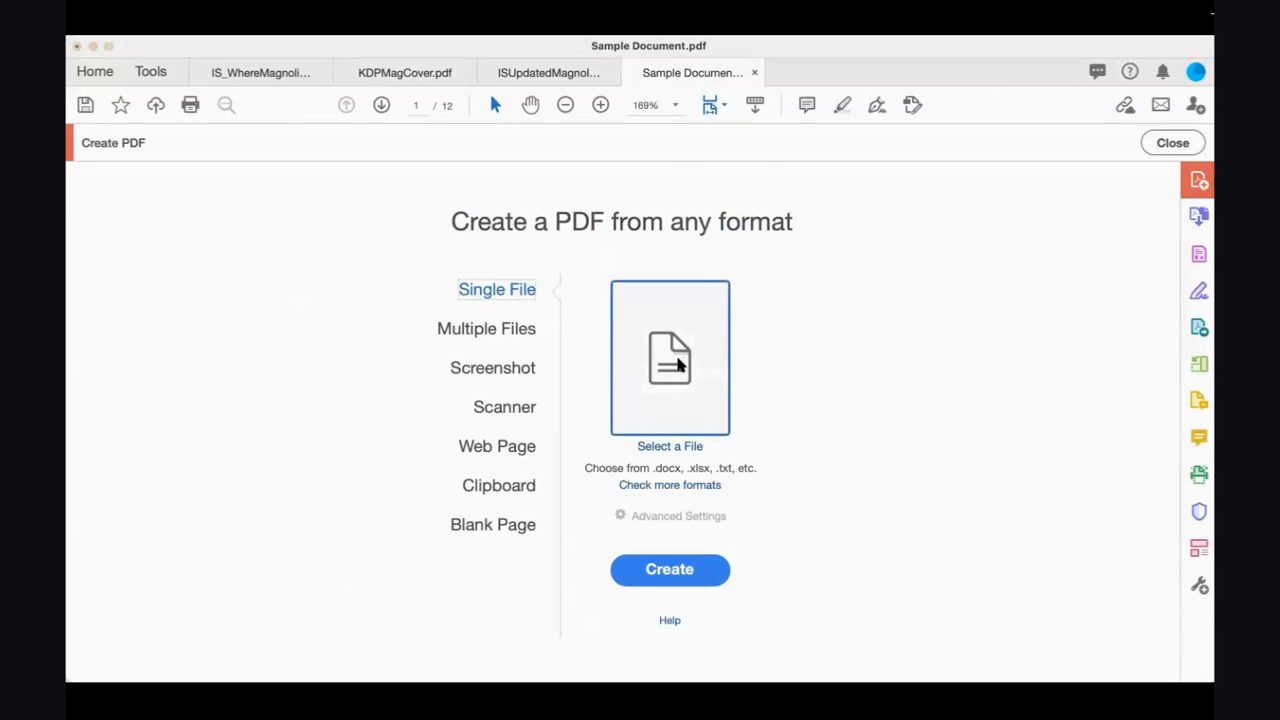
pyautogui.scroll(-15, 953, 326)
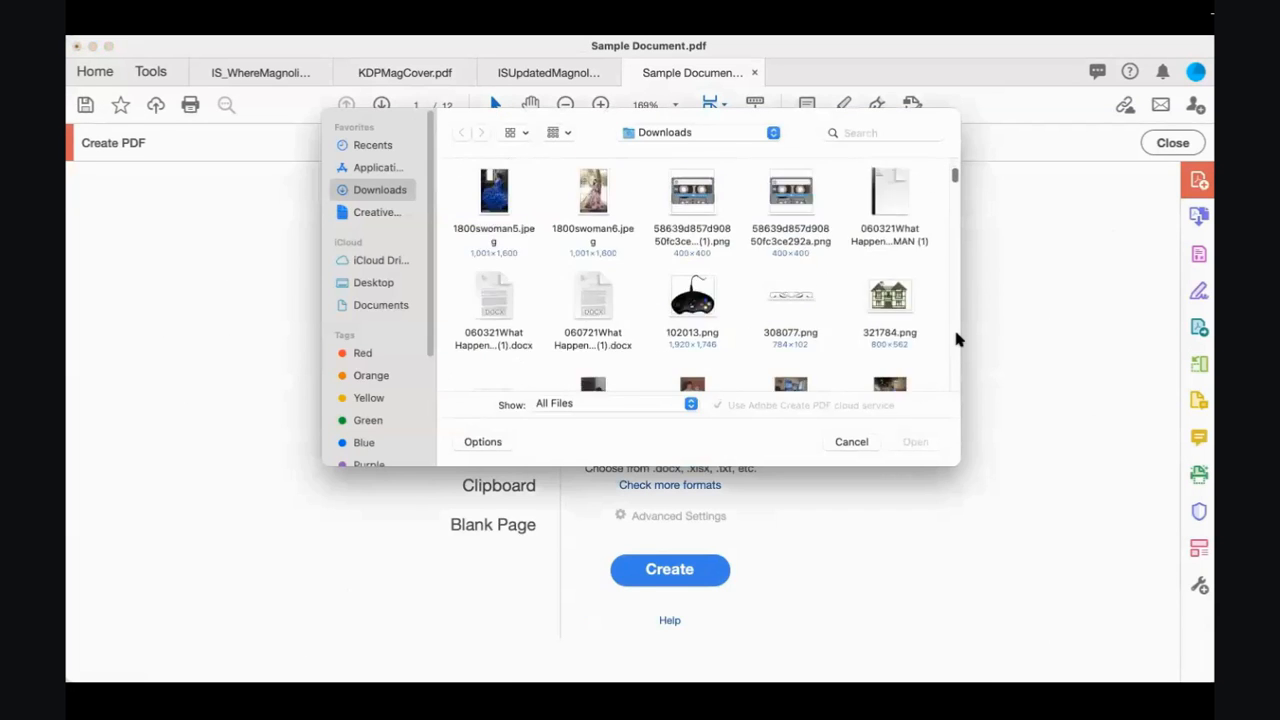
pyautogui.moveTo(953, 188); pyautogui.dragTo(959, 344)
pyautogui.scroll(-10, 953, 355)
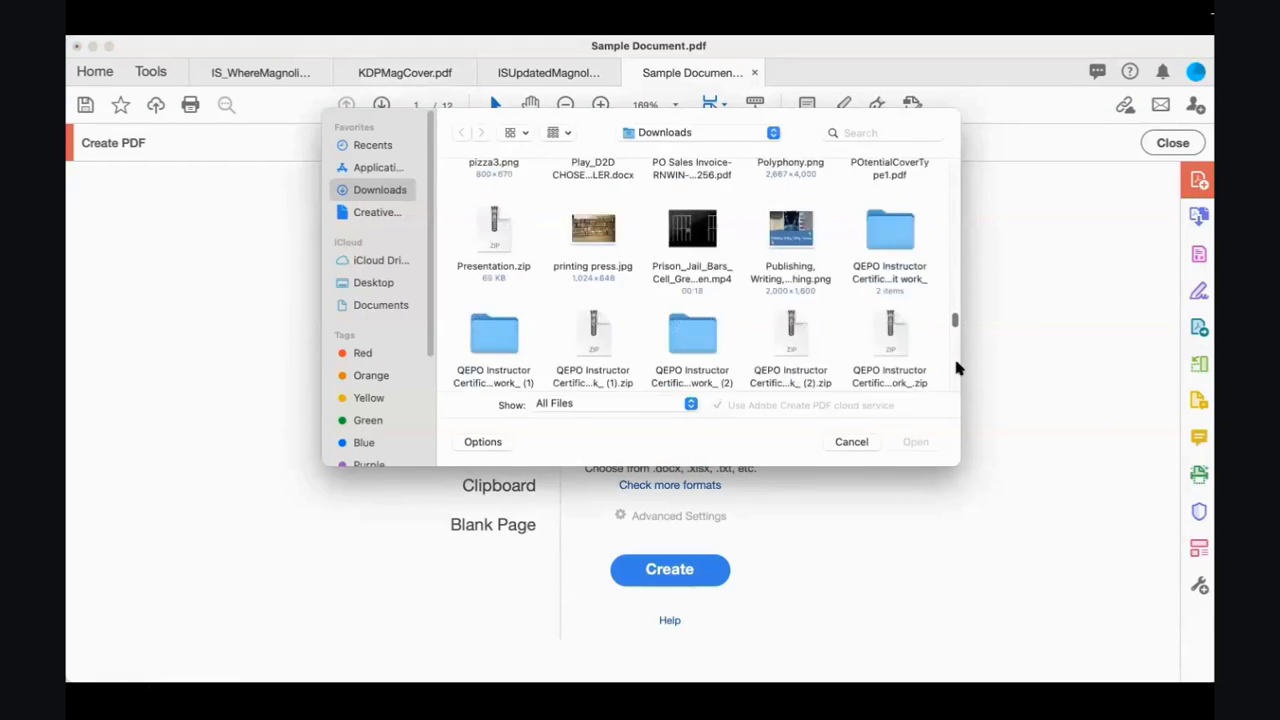
pyautogui.scroll(-10, 954, 372)
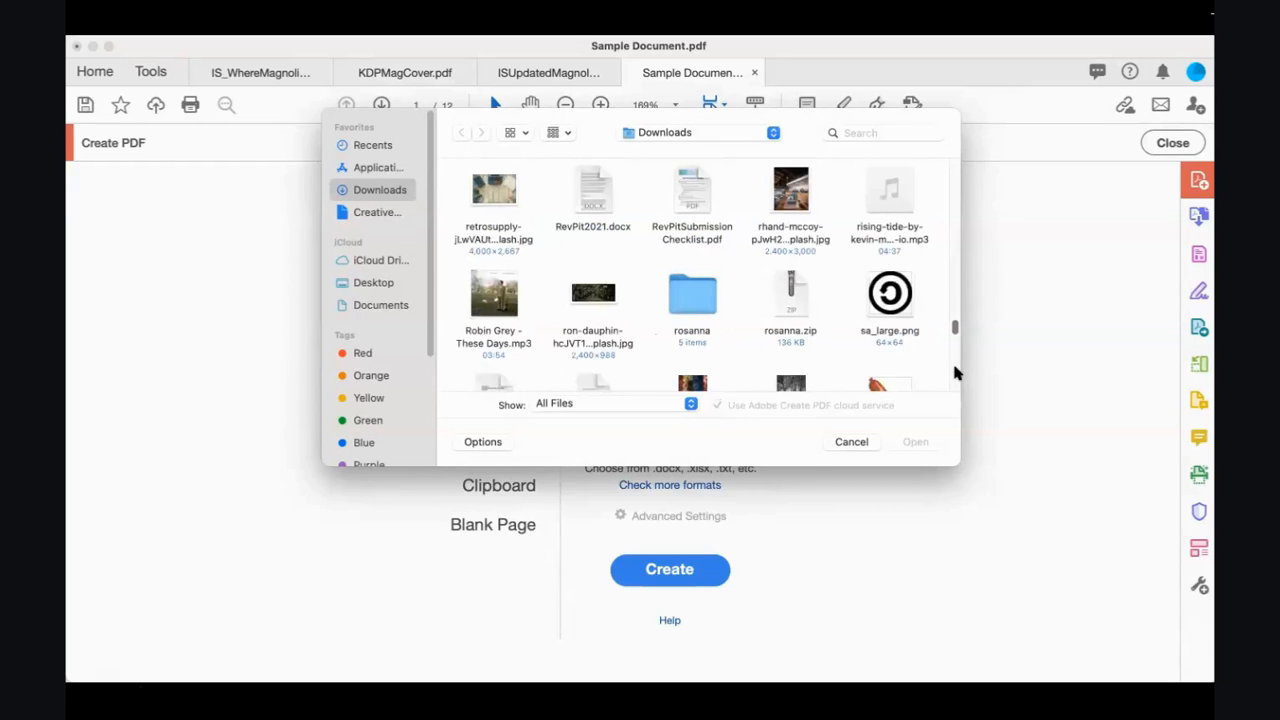
pyautogui.scroll(-5, 954, 372)
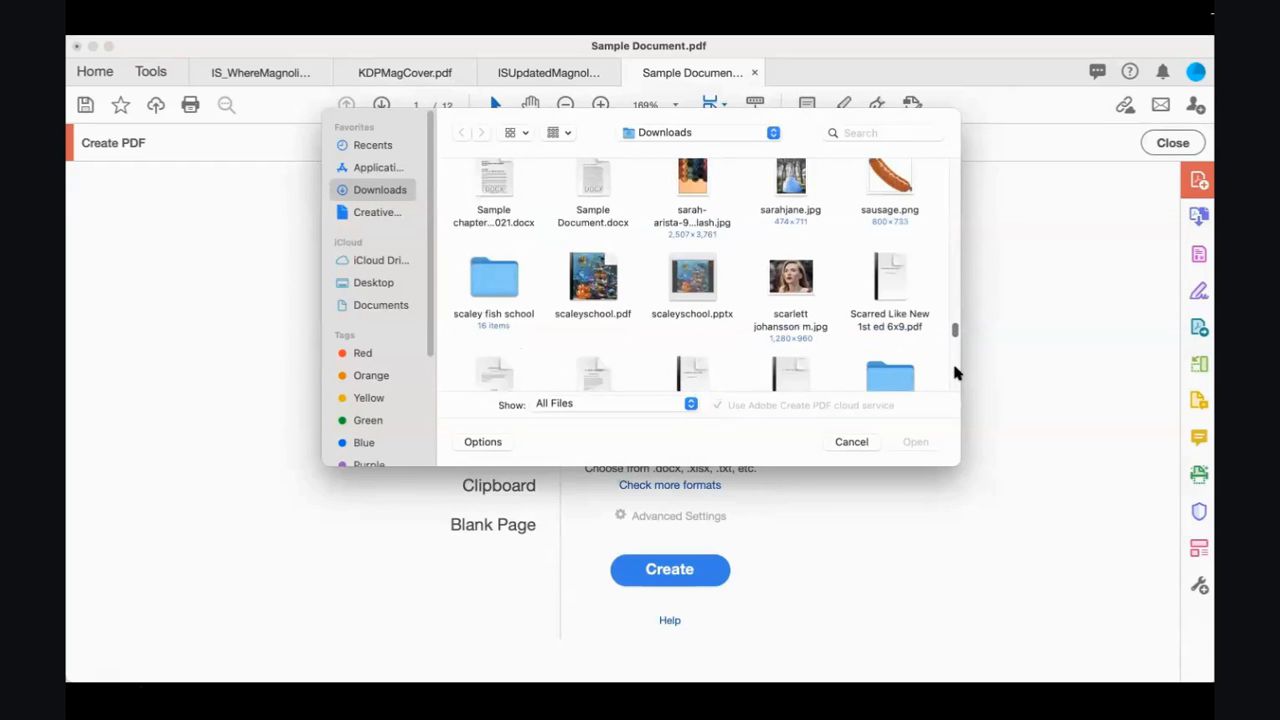
pyautogui.doubleClick(578, 182)
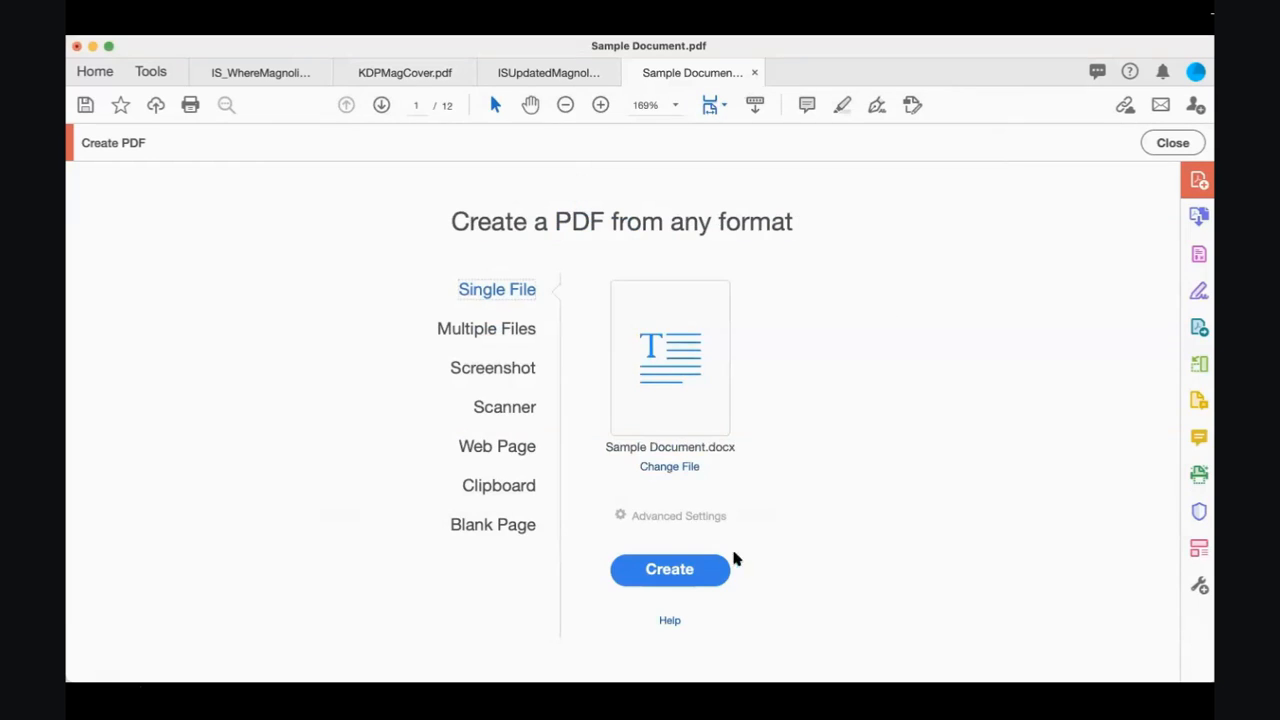
pyautogui.click(672, 571)
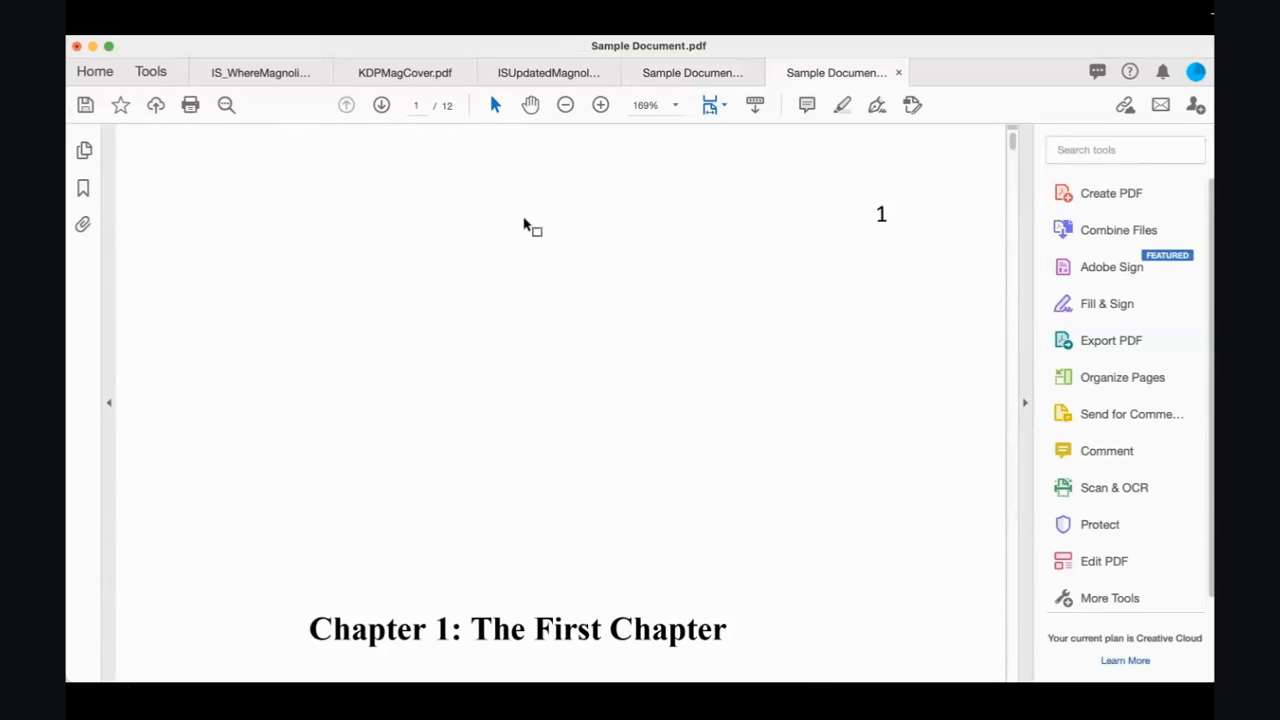
# Set the new PDF's zoom to 75% and review its pages from Chapter 1 through the start of Chapter 2.
pyautogui.click(674, 104)
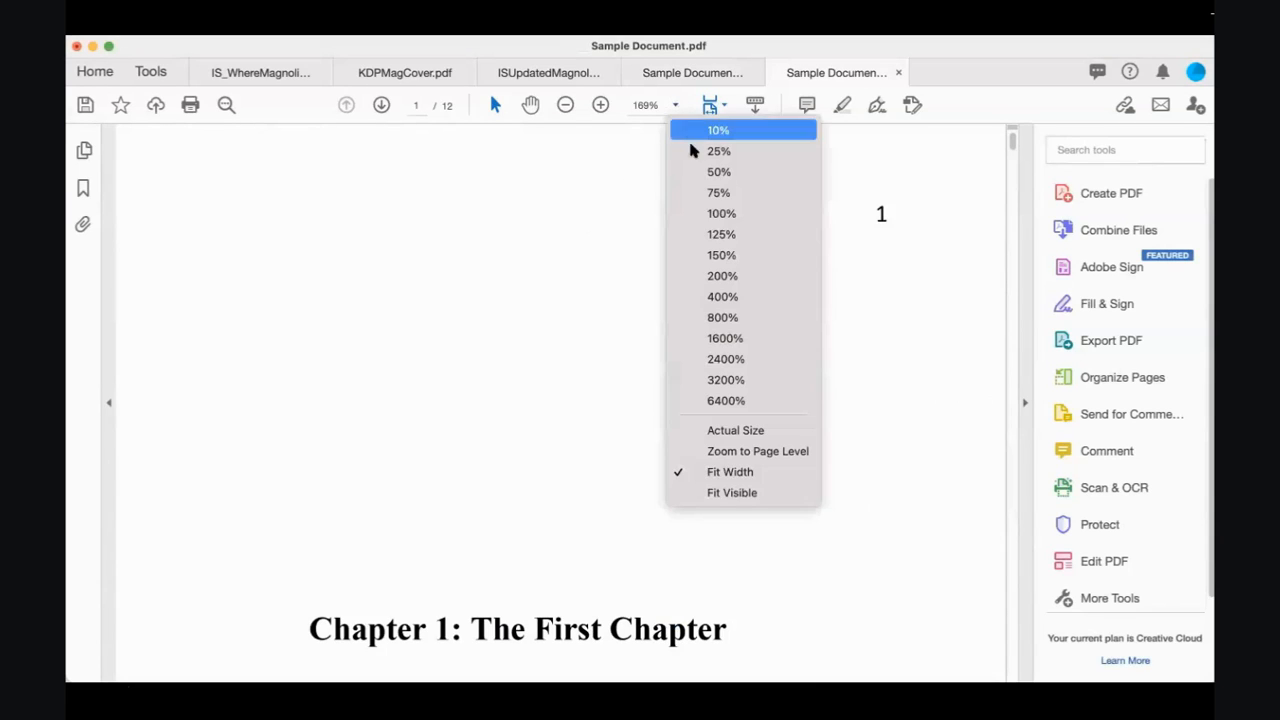
pyautogui.click(704, 198)
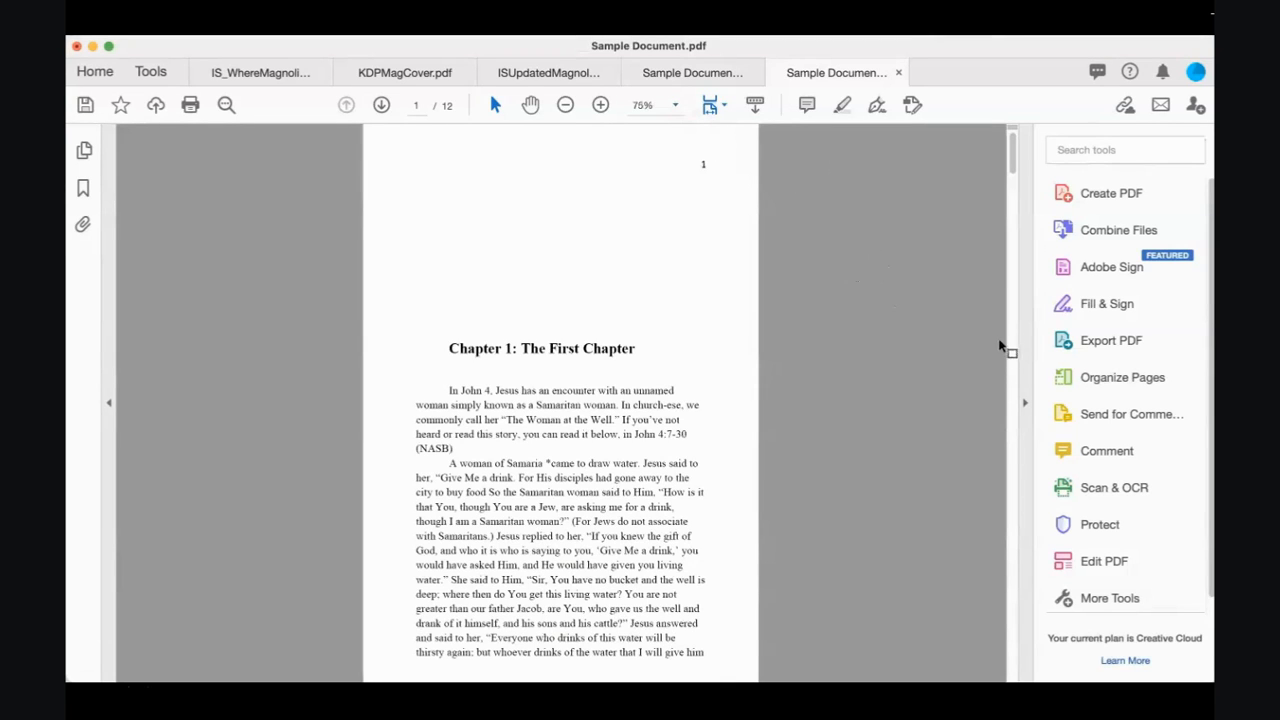
pyautogui.scroll(-15, 1012, 355)
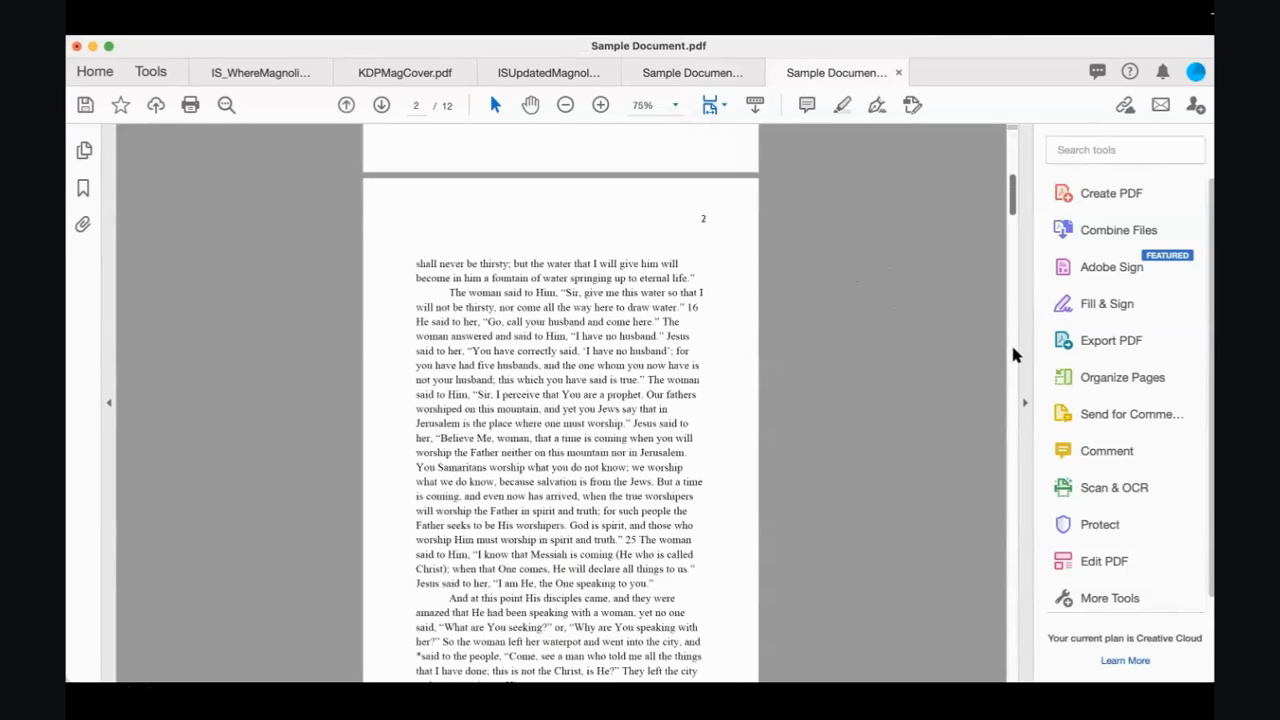
pyautogui.scroll(-3, 1013, 356)
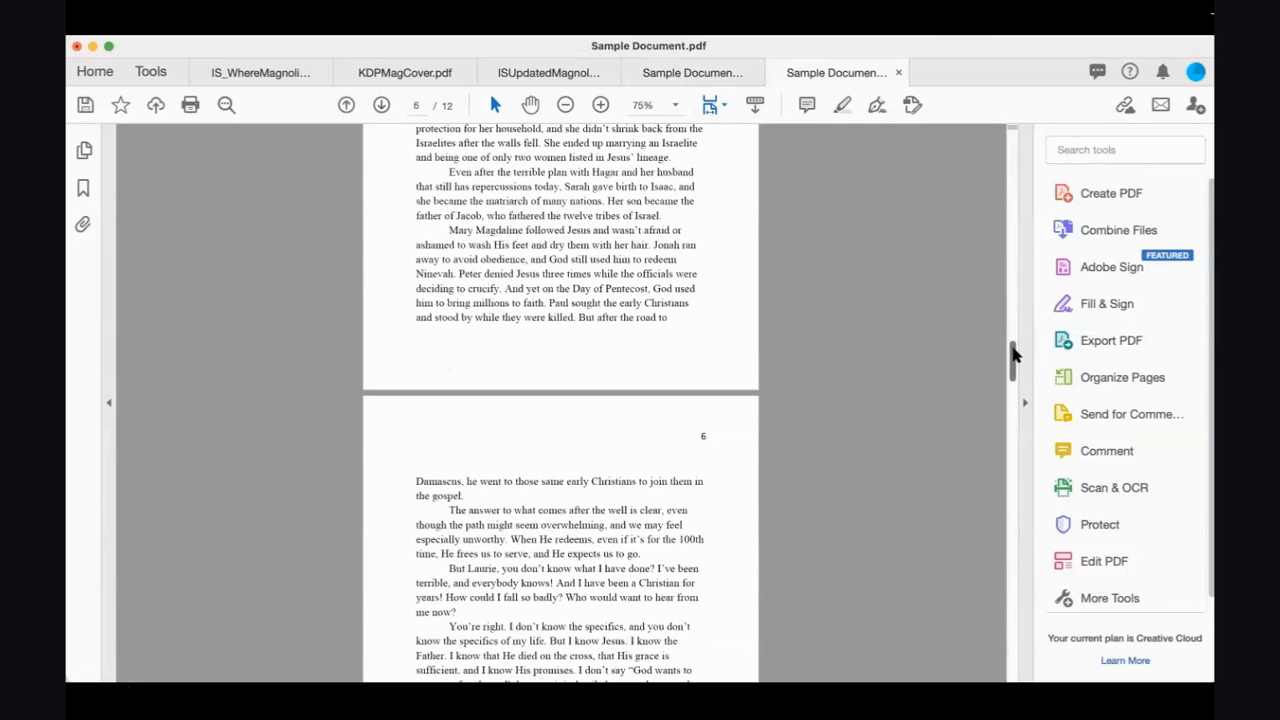
pyautogui.scroll(-3, 1012, 424)
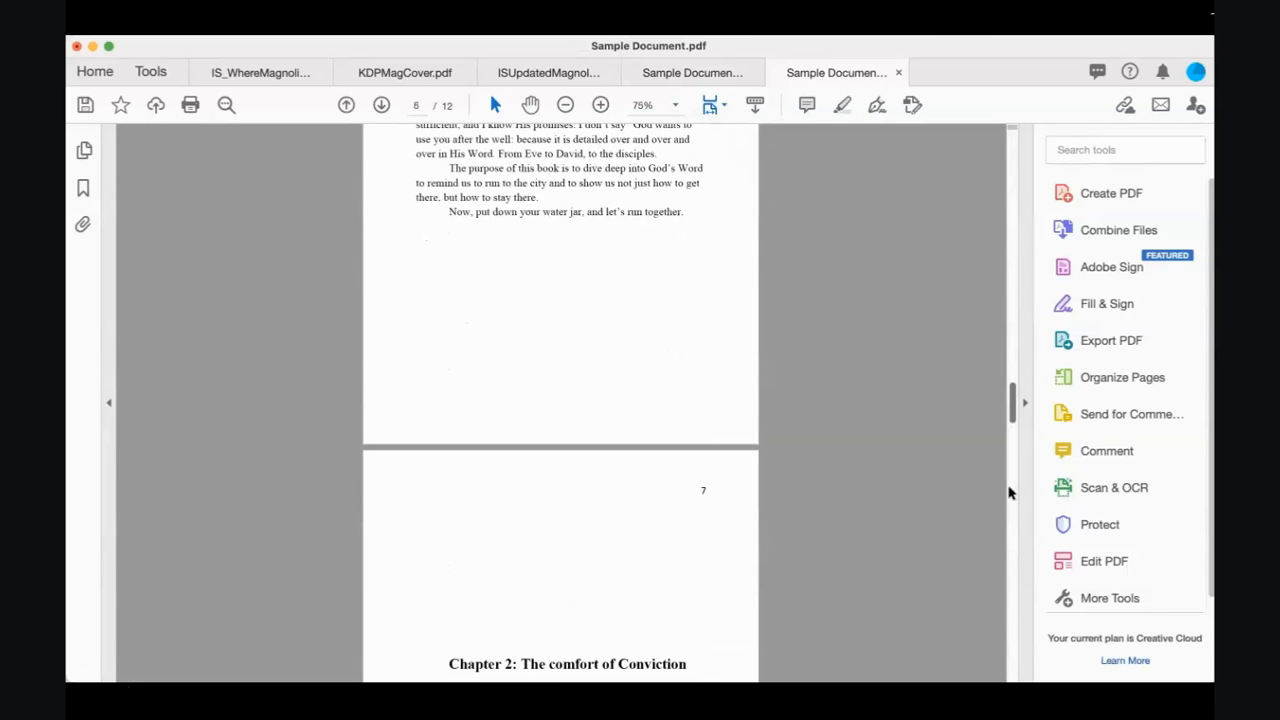
# Review the PDF's pages from Chapter 2 through page 10, return to page 1, and check the Save As PDF options.
pyautogui.scroll(-10, 1006, 563)
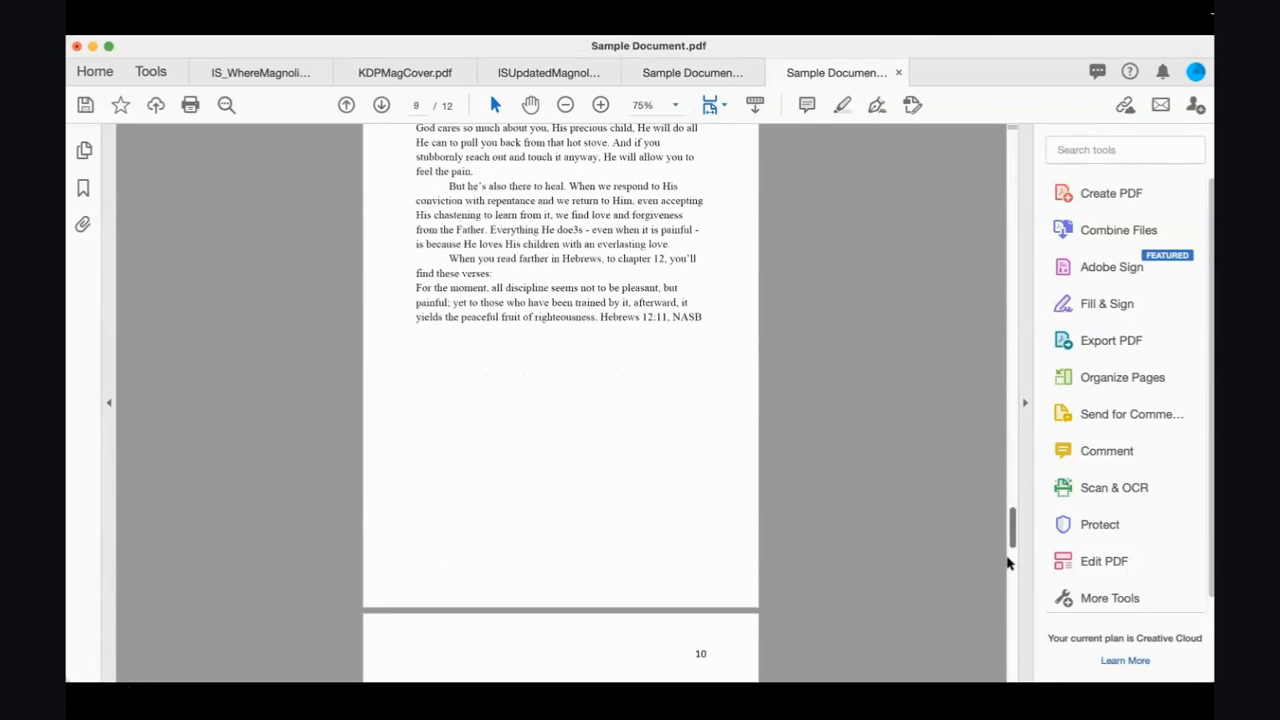
pyautogui.moveTo(1010, 545); pyautogui.dragTo(988, 136)
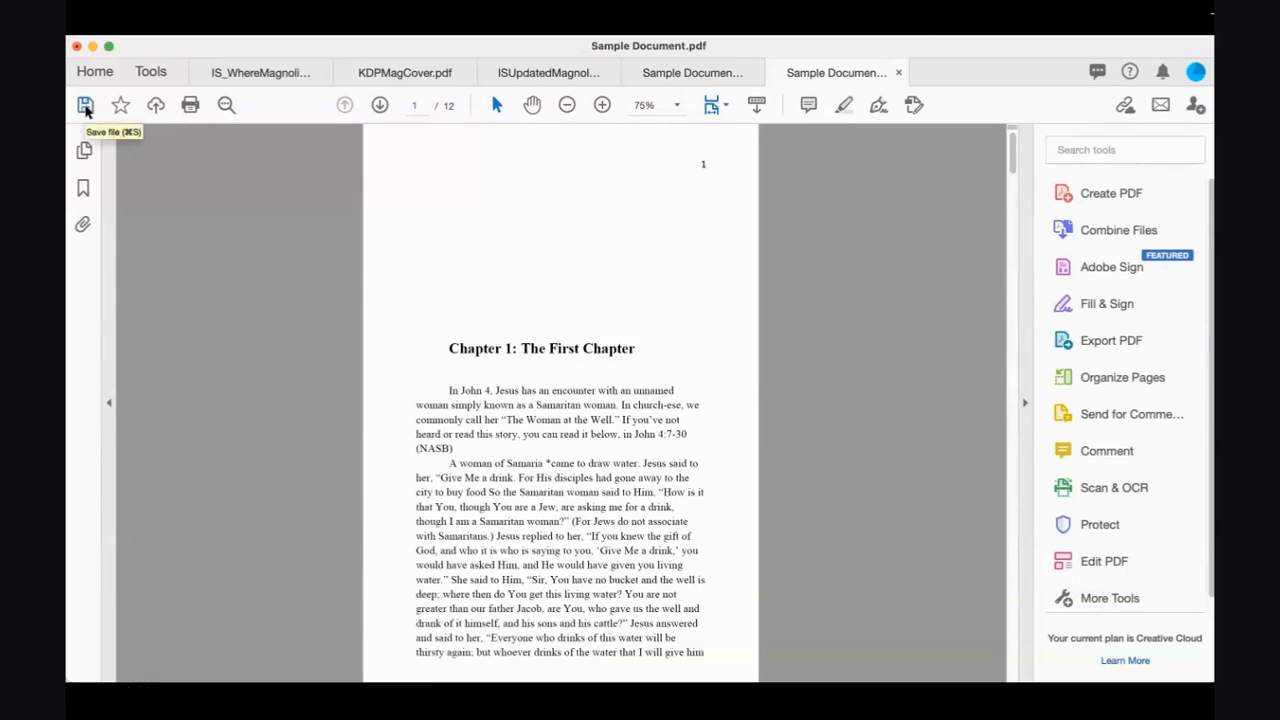
pyautogui.click(85, 108)
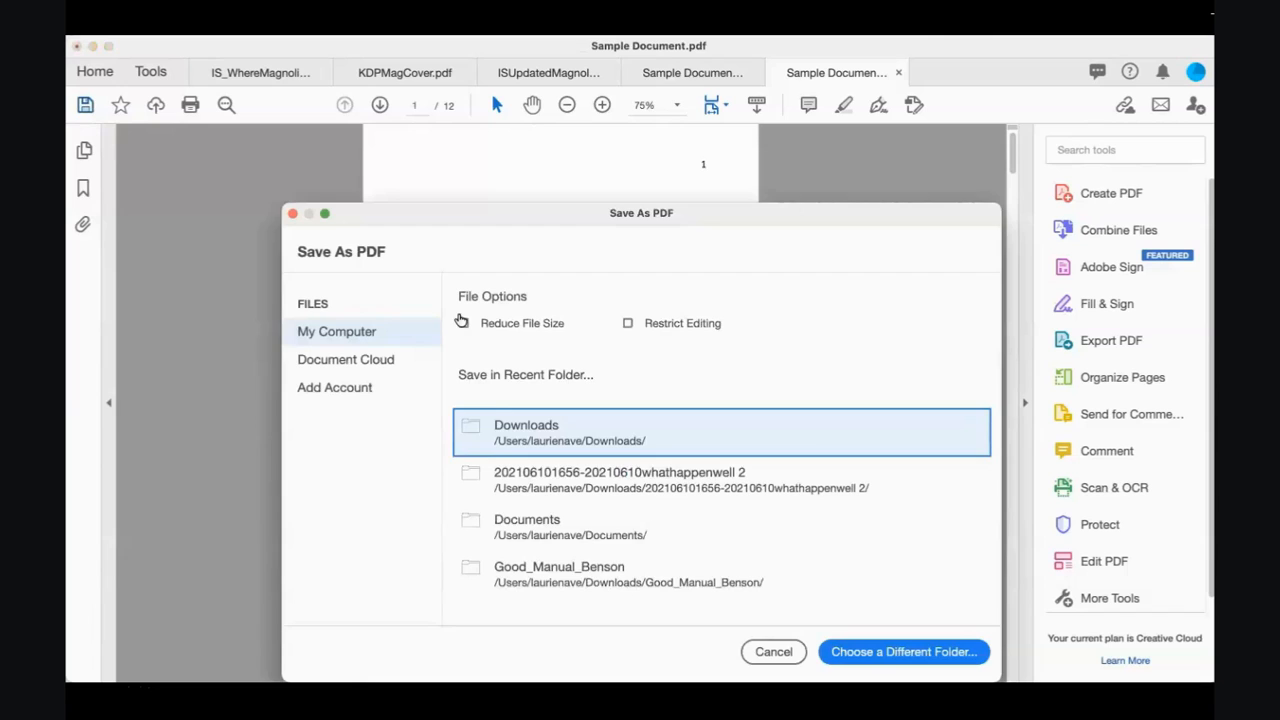
pyautogui.click(782, 654)
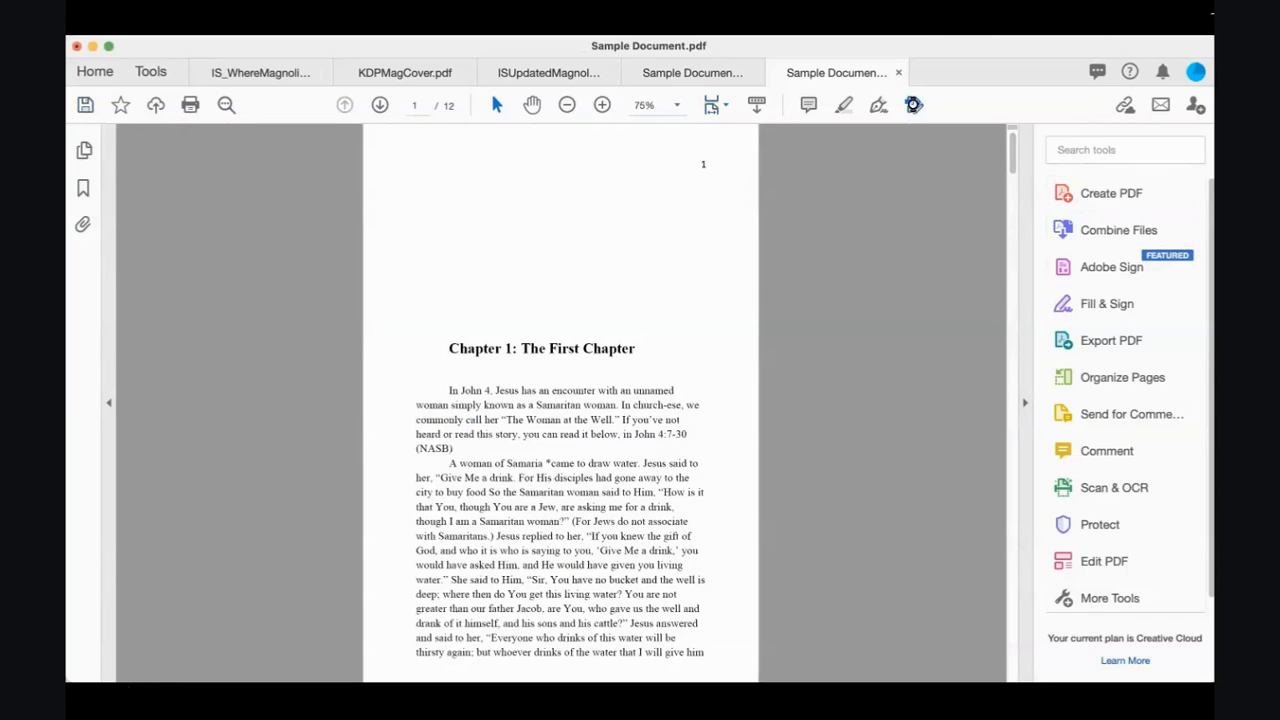
# Open the PDF for editing and save it as Sample Document in the Downloads folder in Adobe PDF format.
pyautogui.click(913, 105)
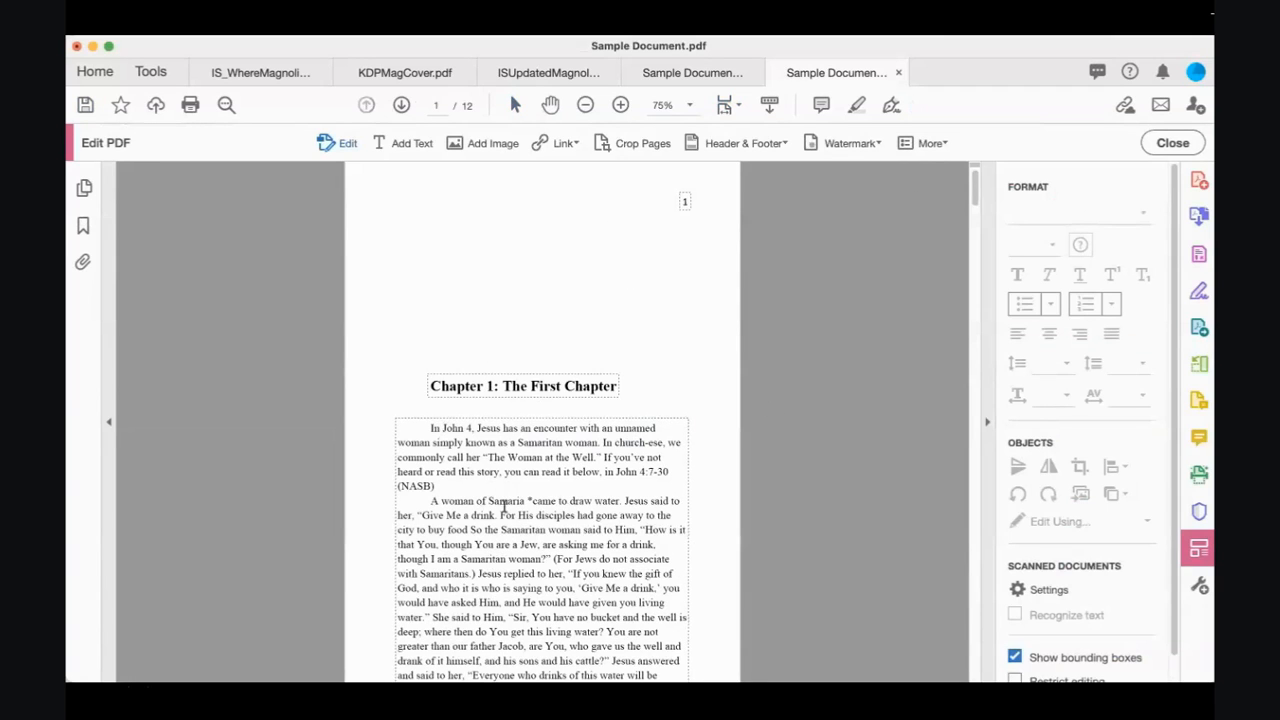
pyautogui.click(85, 105)
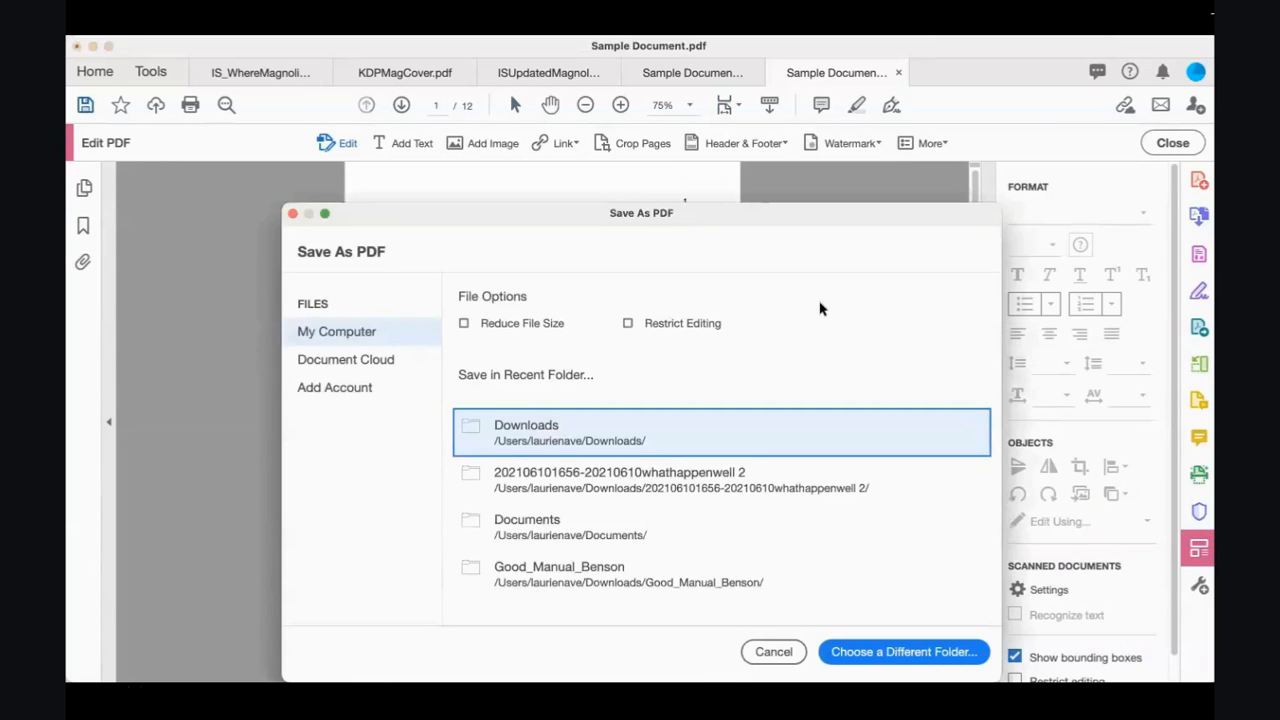
pyautogui.click(611, 441)
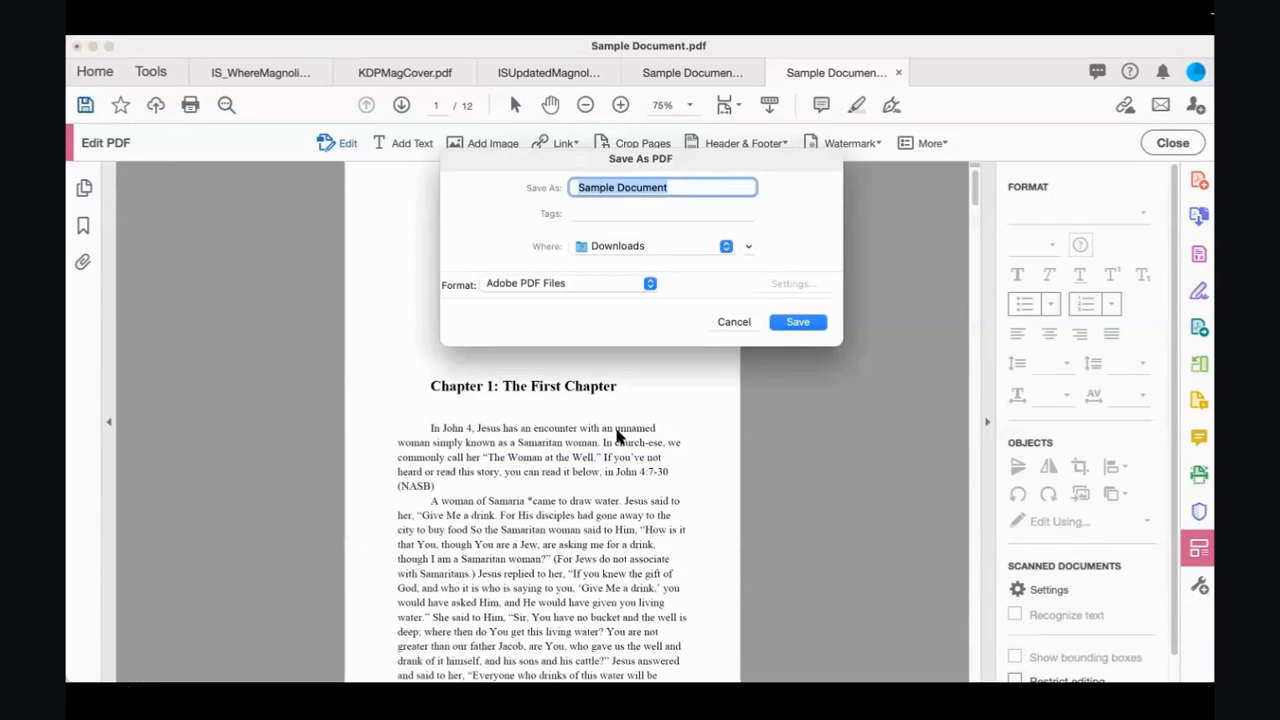
pyautogui.click(779, 326)
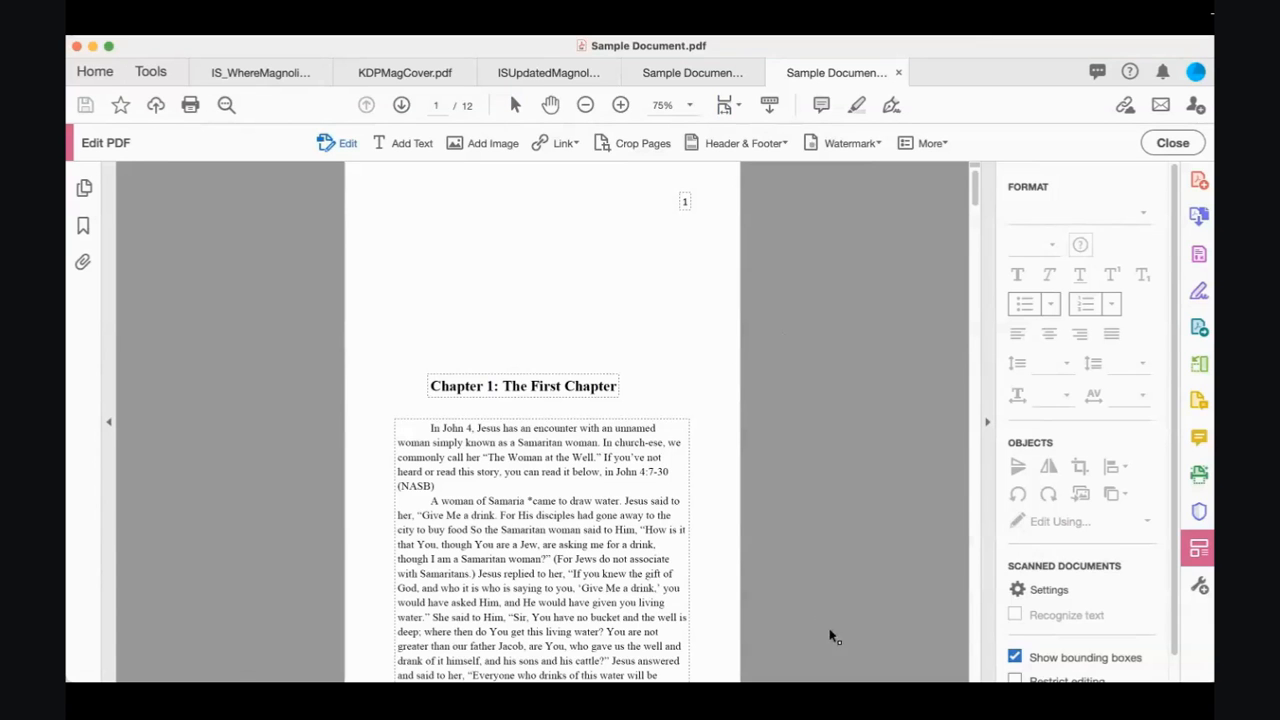
pyautogui.moveTo(974, 192); pyautogui.dragTo(974, 246)
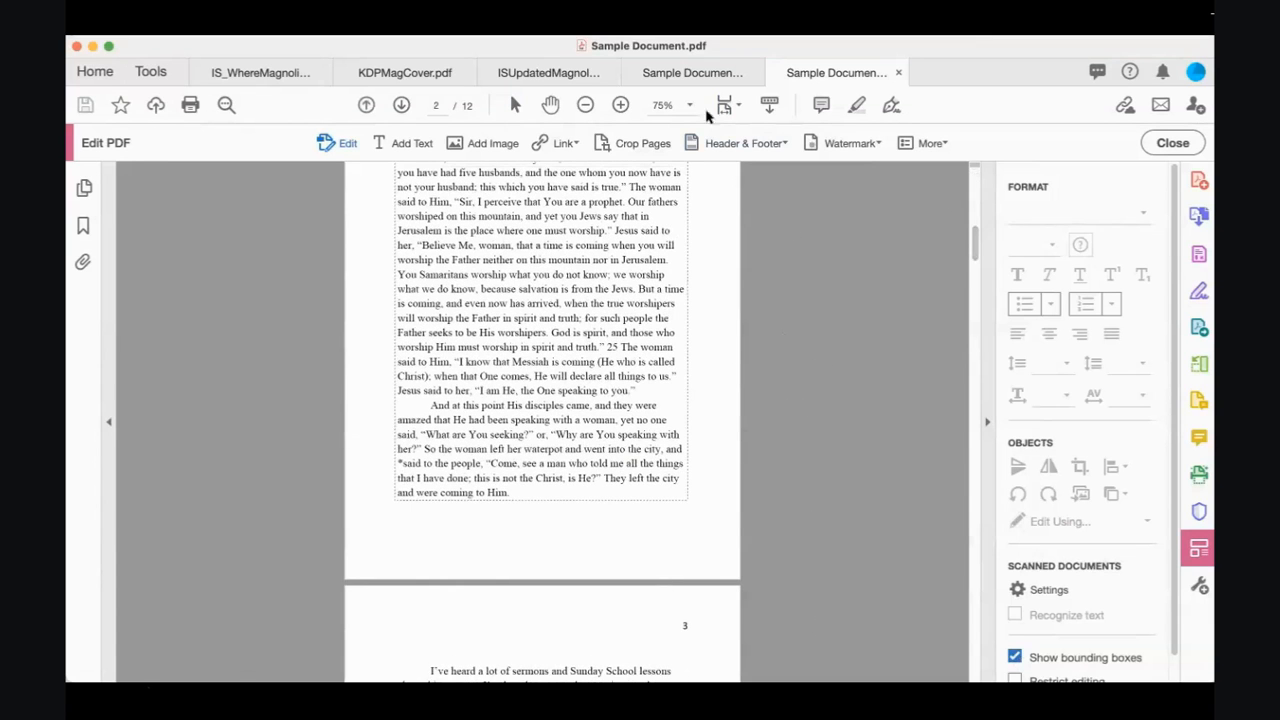